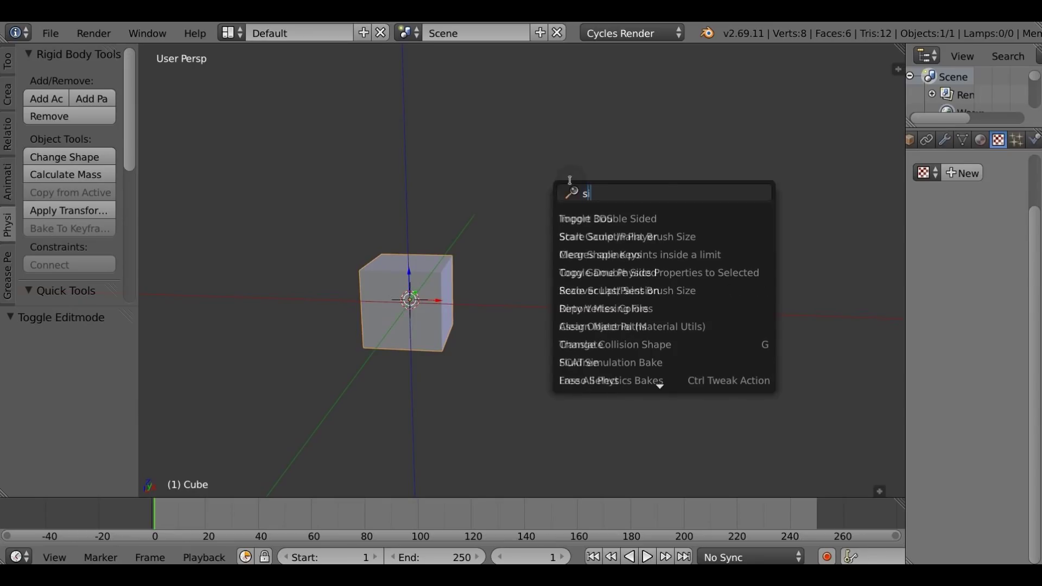
Step: Run the Simulate Bear operator, set its number of buttons to 2 and enable hair
key(Down)
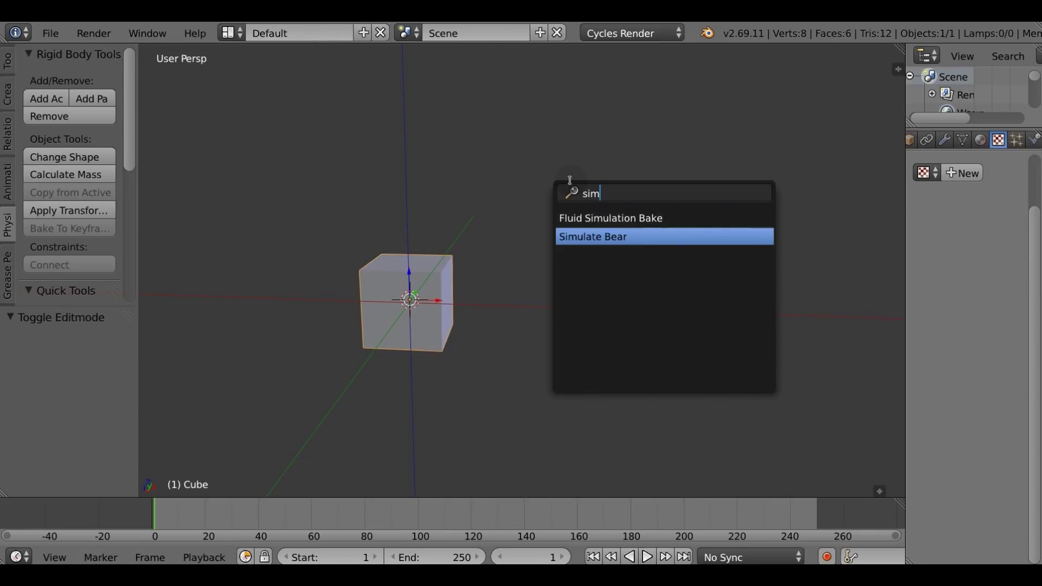
key(Return)
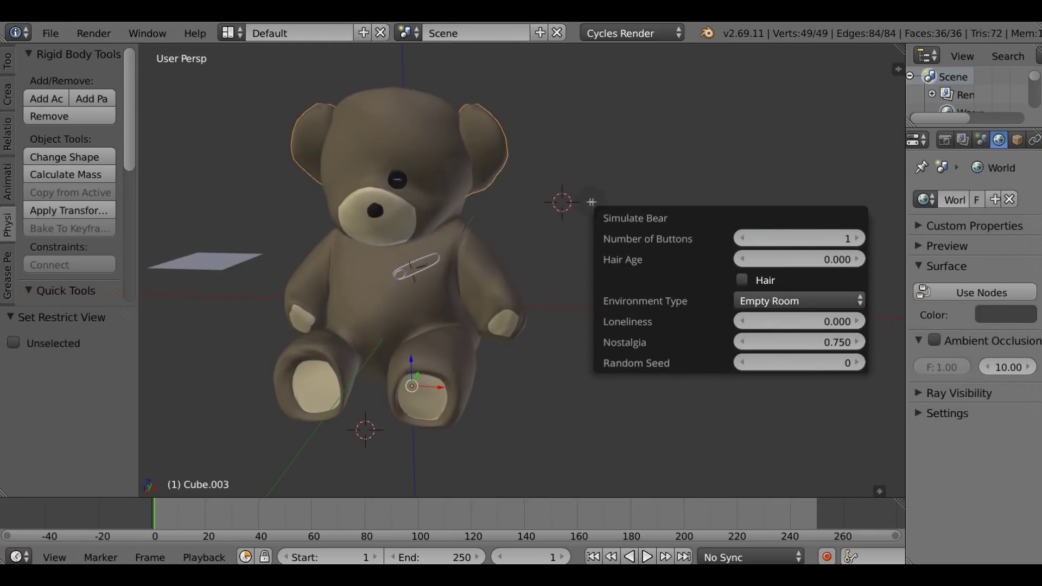
click(856, 238)
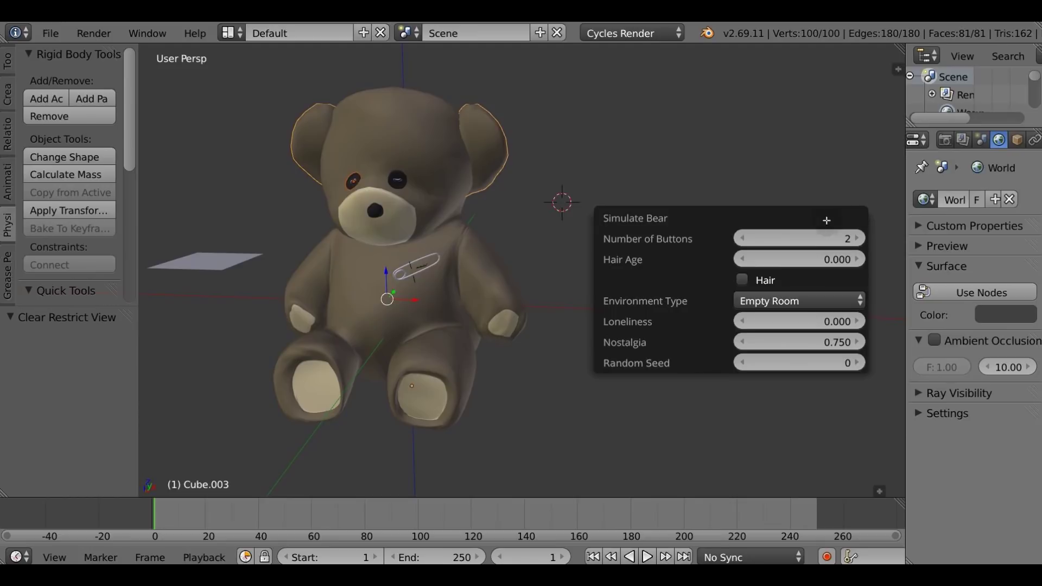
key(a)
click(742, 279)
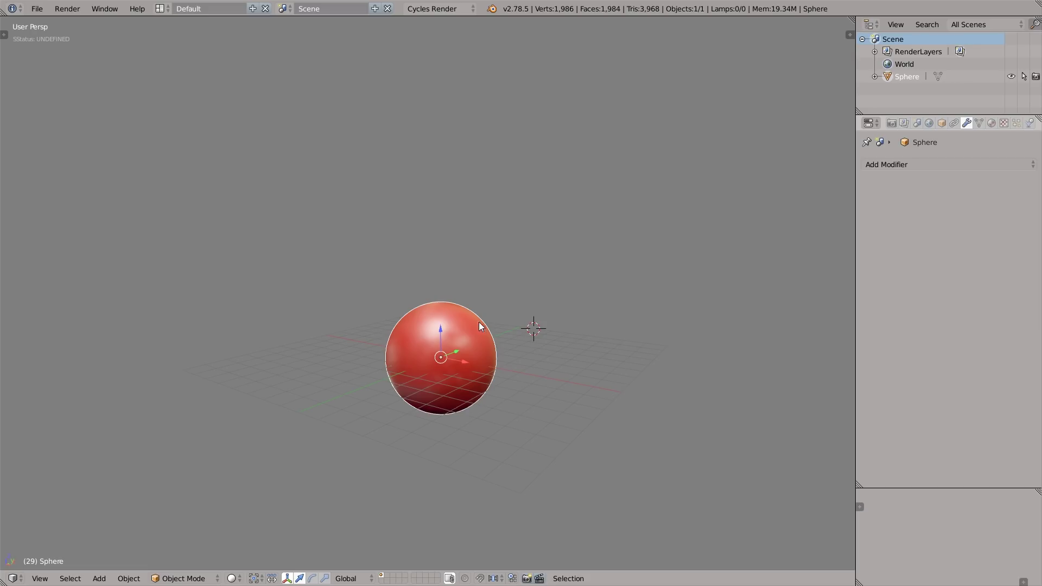
Step: Switch the object's 3D manipulator to rotation and on to scale mode
click(286, 578)
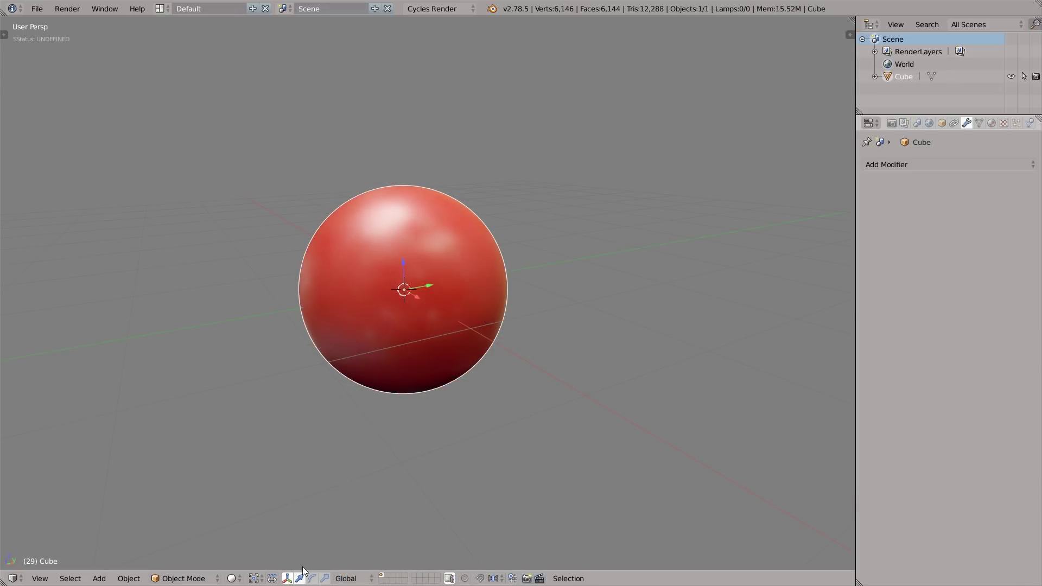
click(312, 578)
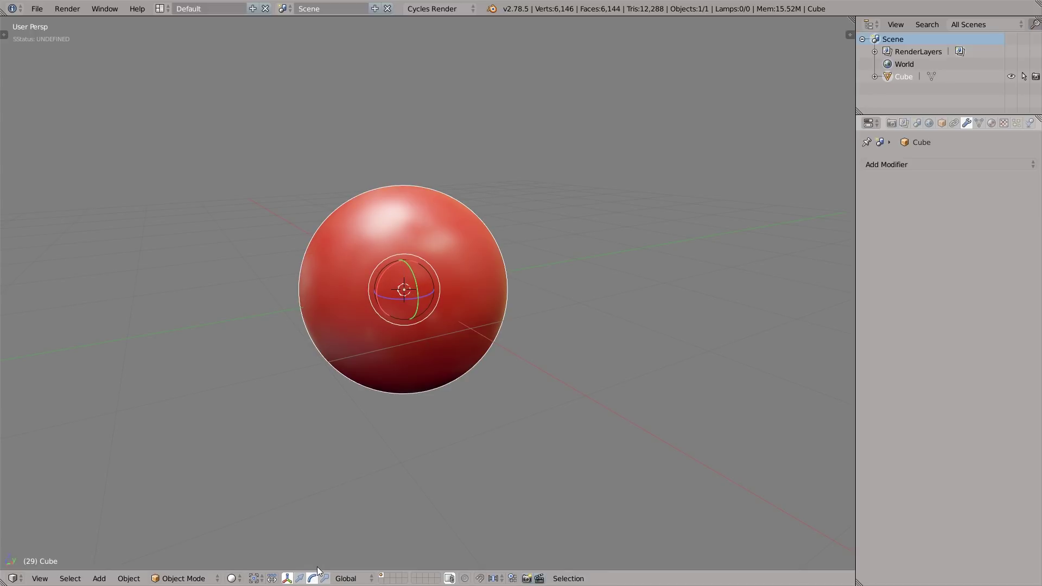
click(325, 578)
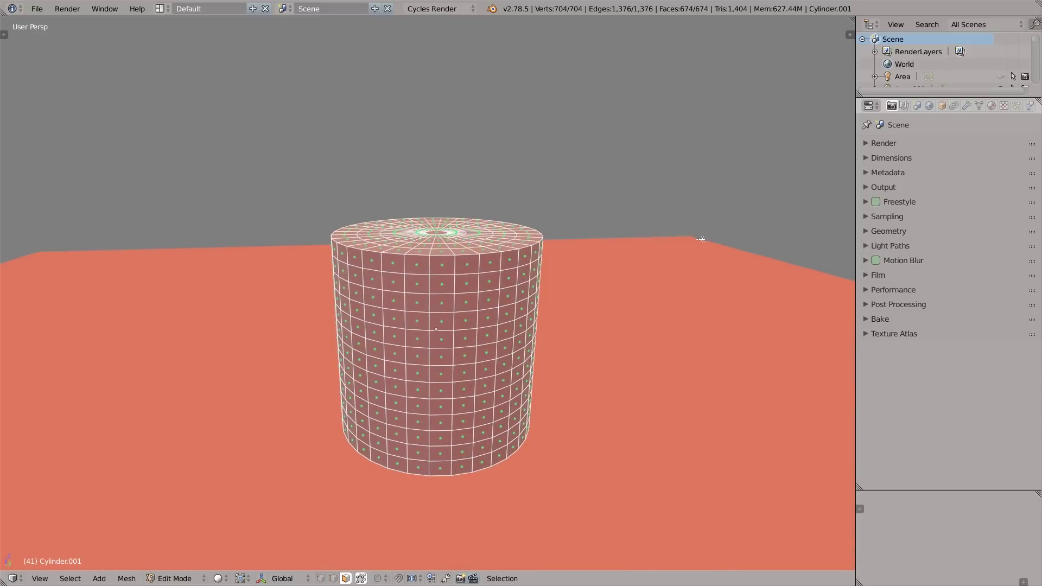
Step: Poke all faces of the cylinder and convert the resulting triangles to quads with Tris to Quads
key(ctrl+f)
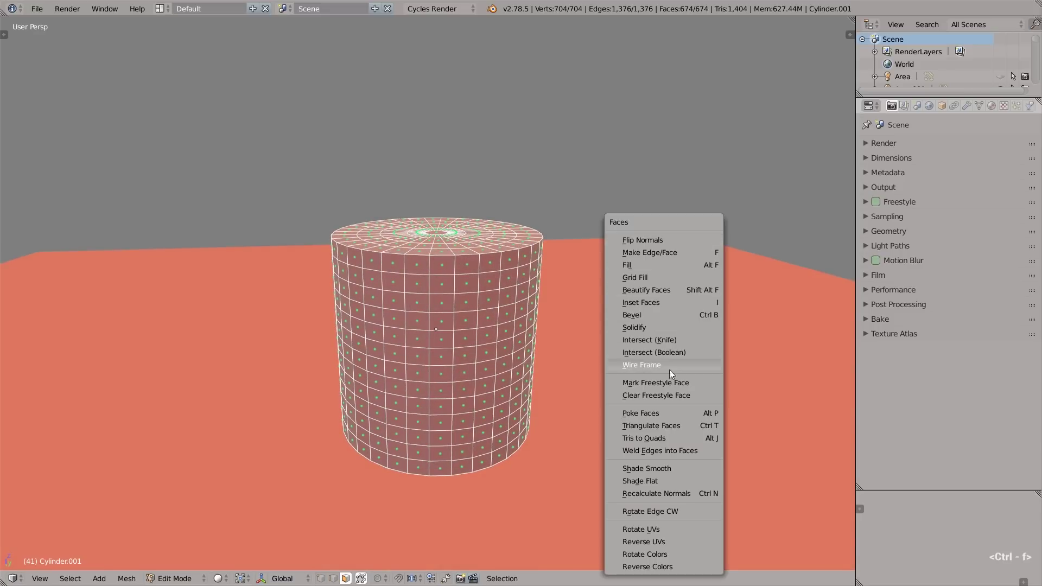
click(663, 410)
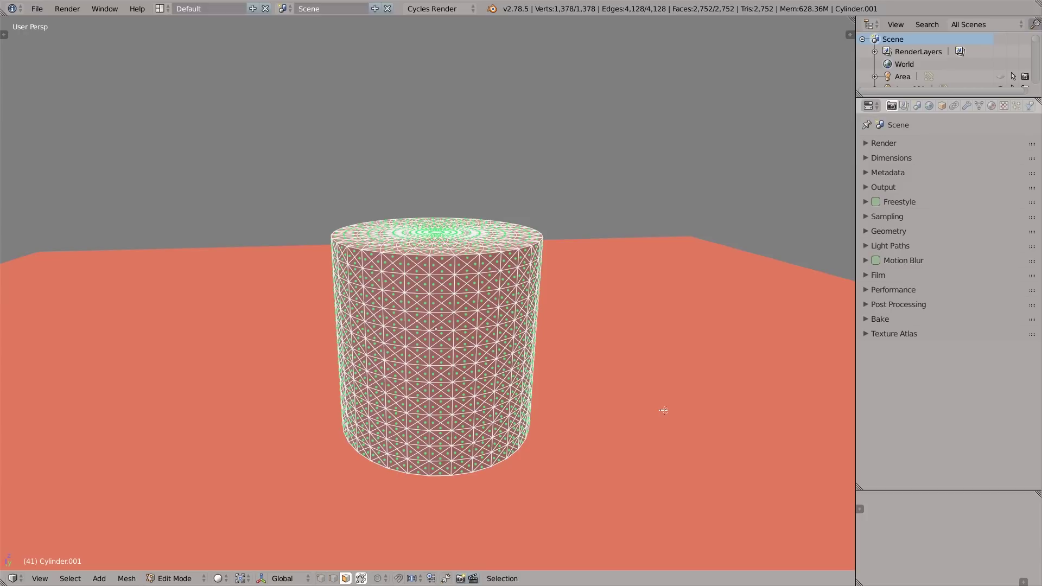
key(space)
text(tri)
key(BackSpace)
key(BackSpace)
key(BackSpace)
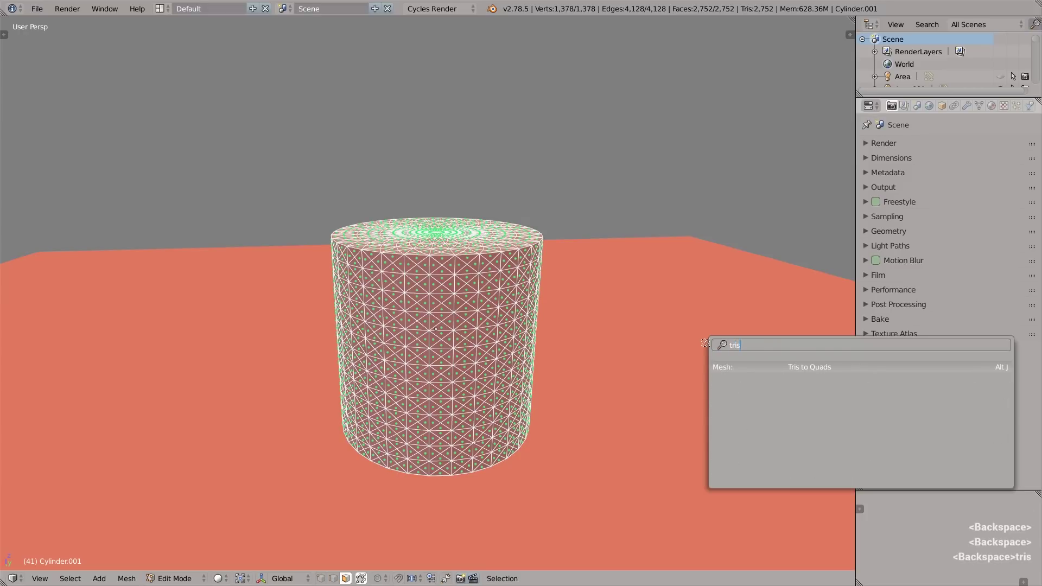
text(tris)
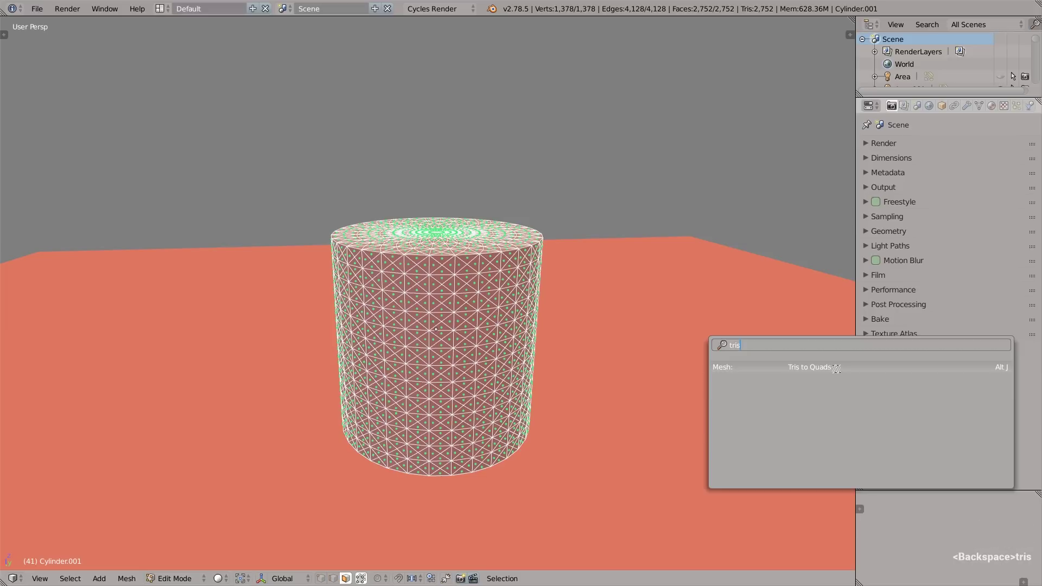
click(836, 367)
Step: Select the diagonal edge loops crisscrossing the cylinder's side and bevel them with an offset of about 0.009
middle_drag(428, 180, 432, 234)
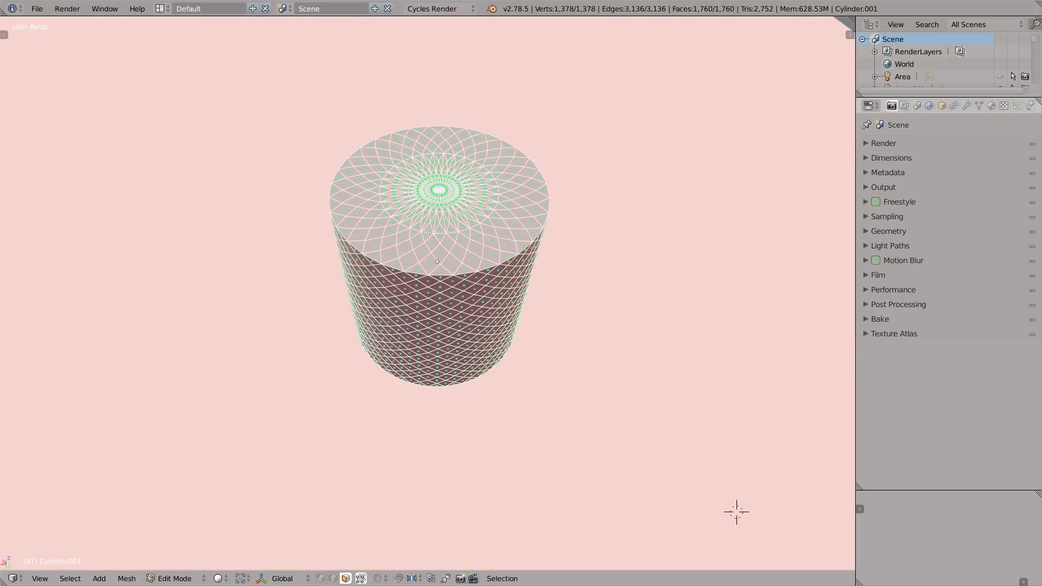
scroll(433, 233, up, 6)
scroll(426, 191, down, 6)
key(ctrl+Tab)
key(2)
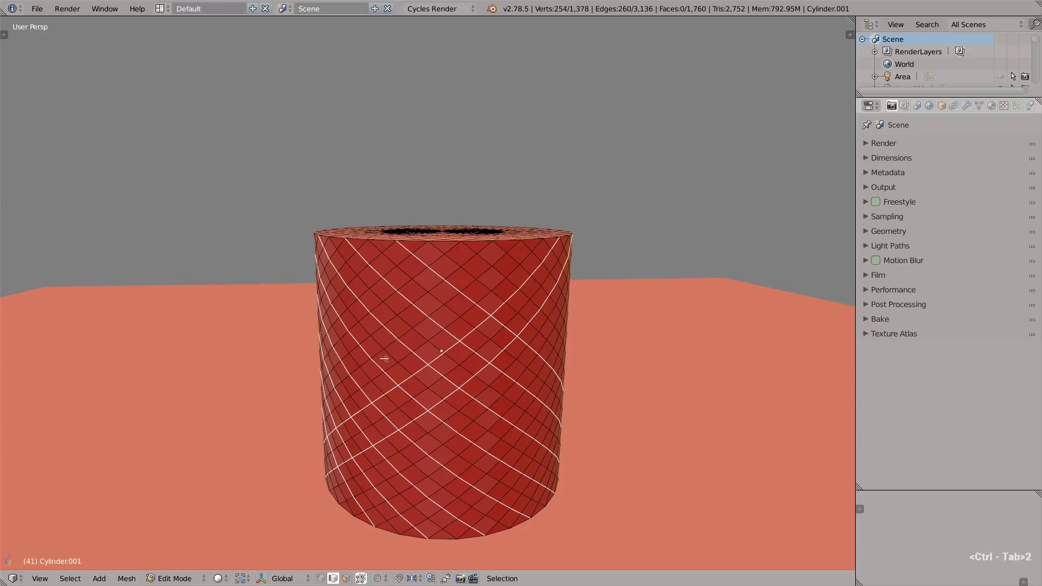
alt+shift+click(533, 488)
alt+shift+click(564, 244)
key(ctrl+z)
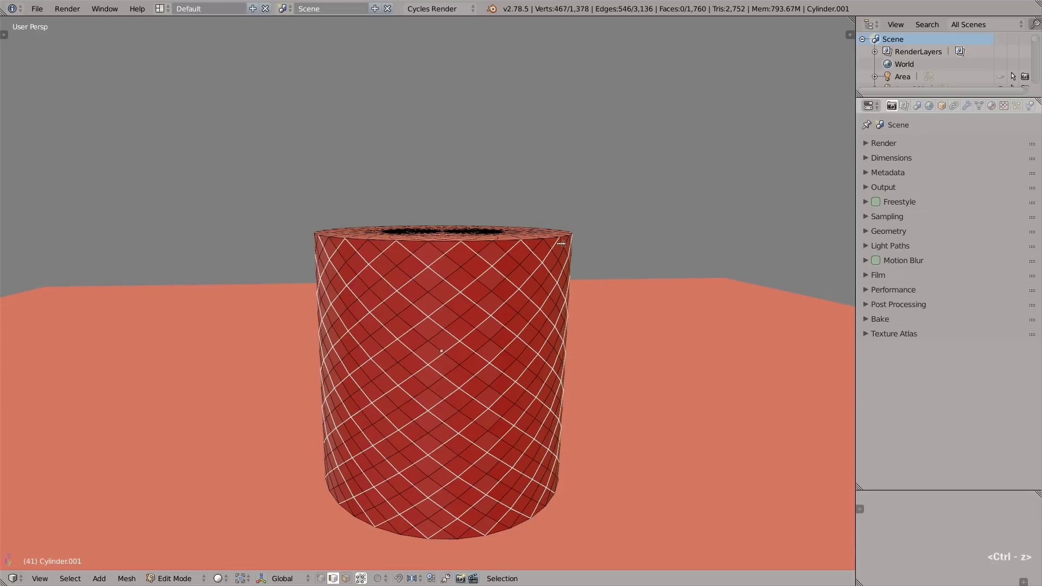
alt+shift+click(564, 244)
key(ctrl+b)
click(617, 232)
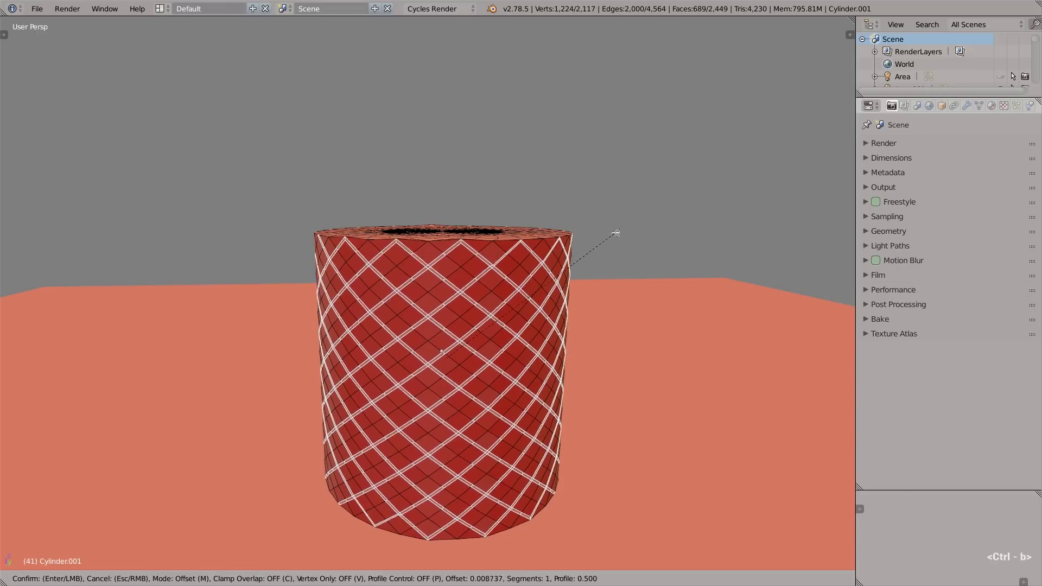
Step: Extrude the beveled diagonal strips outward and give the cylinder a level 3 subdivision surface in Object Mode
key(e)
click(621, 233)
key(Tab)
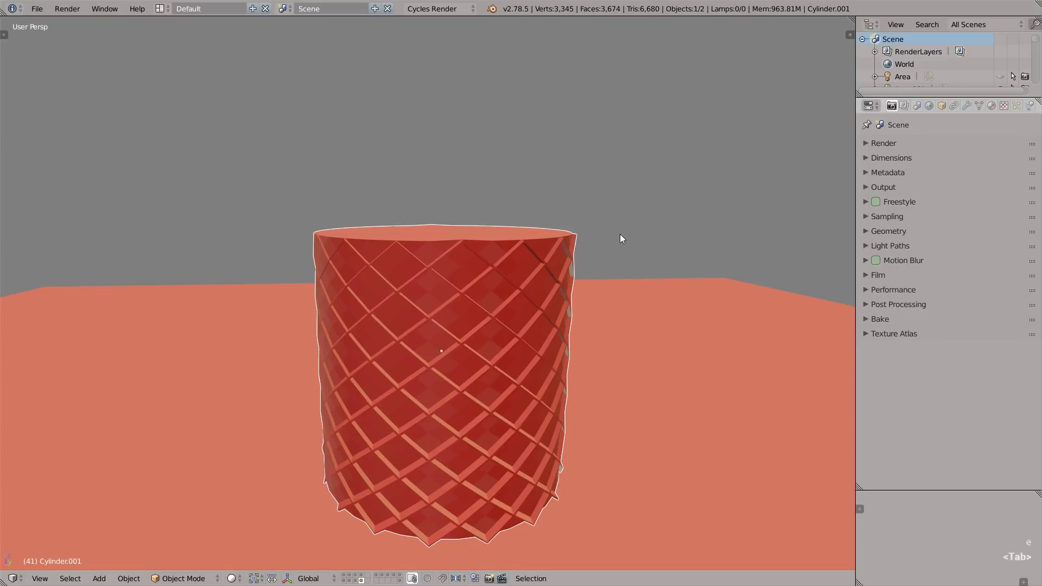
key(ctrl+3)
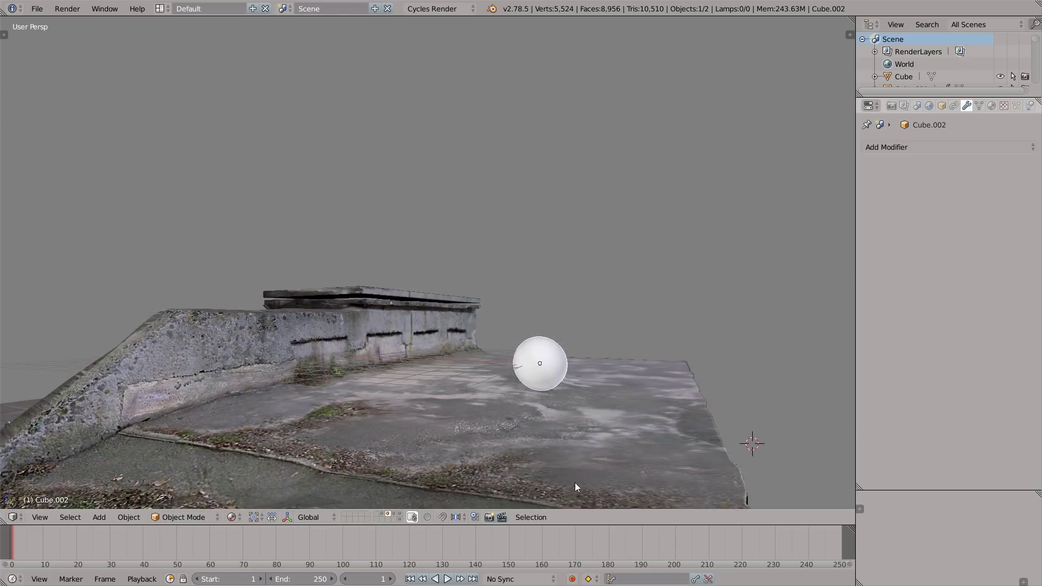
Step: Enable automatic keyframing and raise the white sphere into the air above the far part of the pavement
click(572, 578)
key(g)
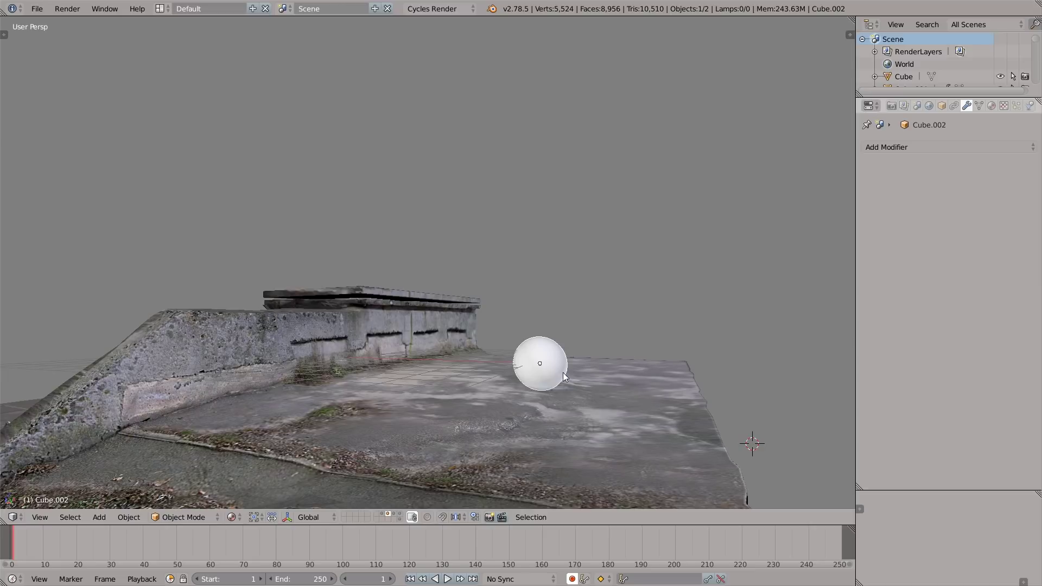
click(628, 266)
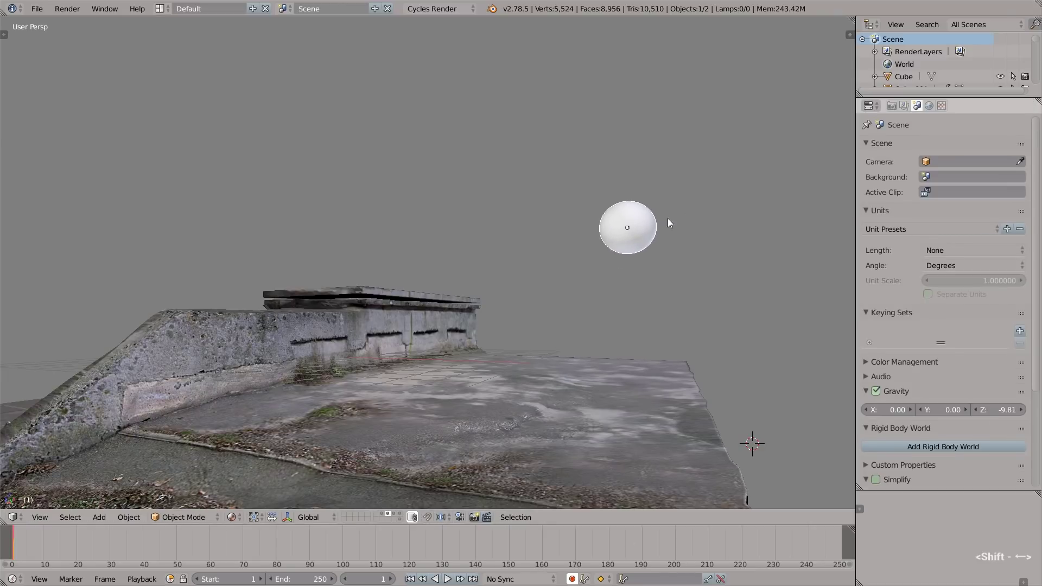
Step: Record the sphere's descent toward the concrete wall by moving it during playback, and scrub back through the recorded frames
key(alt+a)
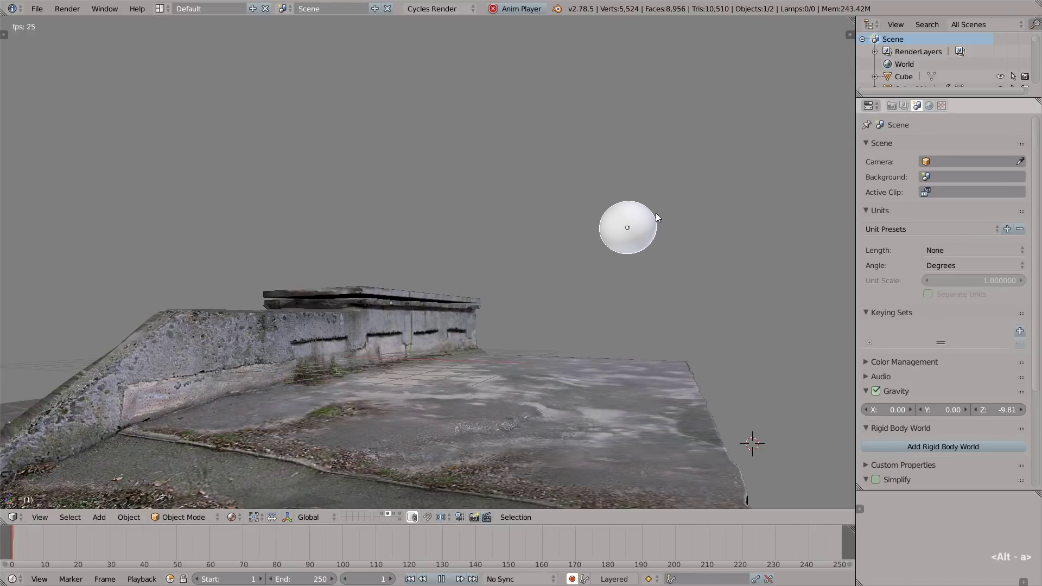
key(g)
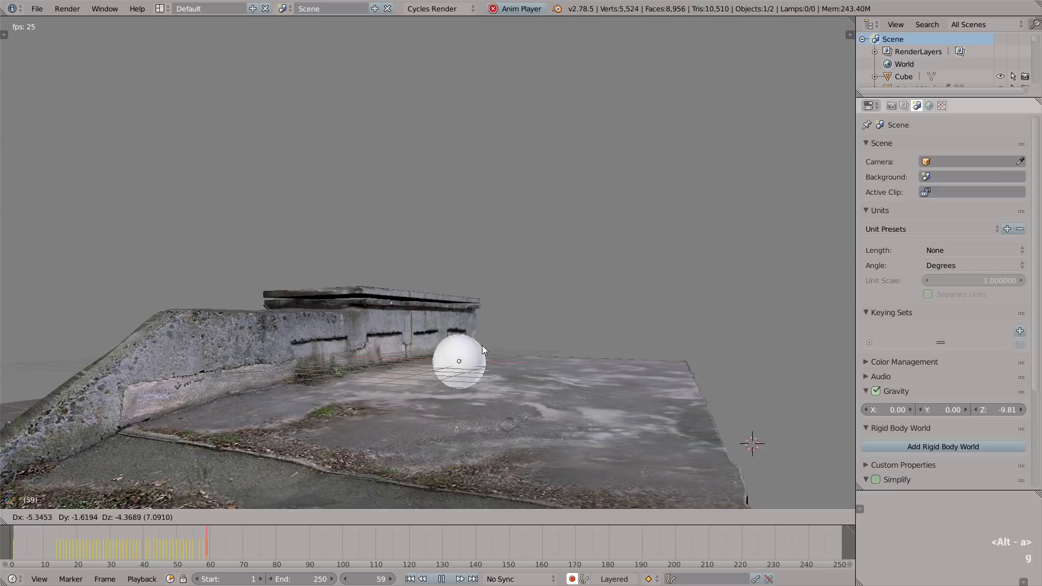
click(455, 354)
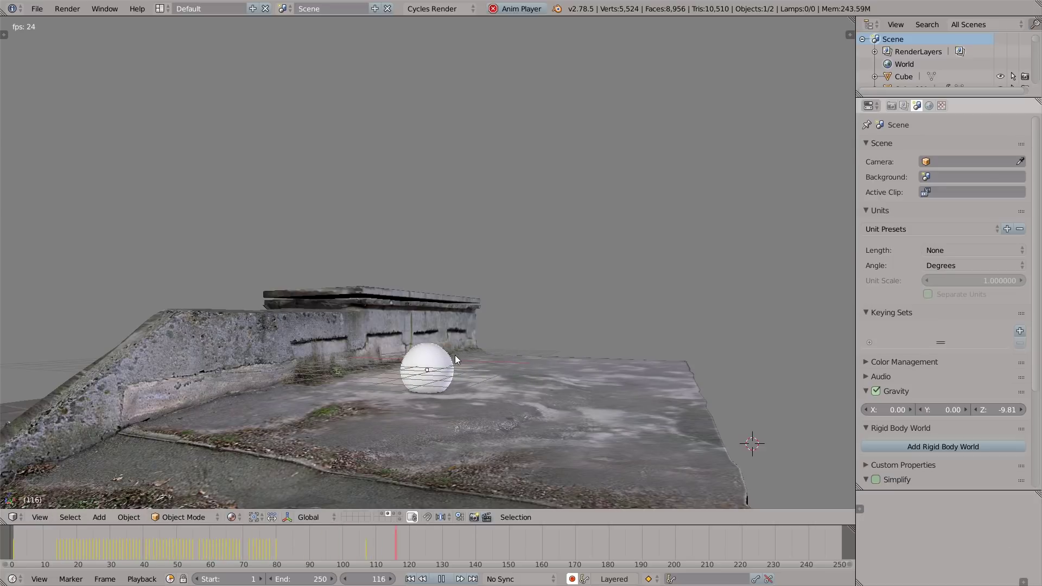
key(alt+a)
drag(339, 546, 185, 547)
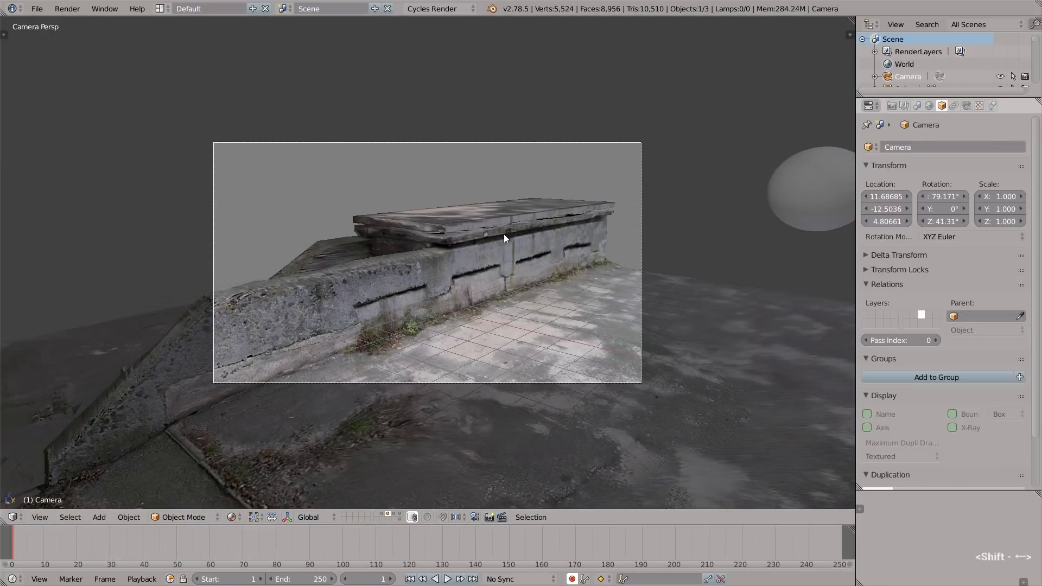
Step: Fly the camera with walk navigation to about X 13.5, Y -11.5, Z 8.0, framing the wall, pavement and white sphere
key(shift+f)
key(d)
key(e)
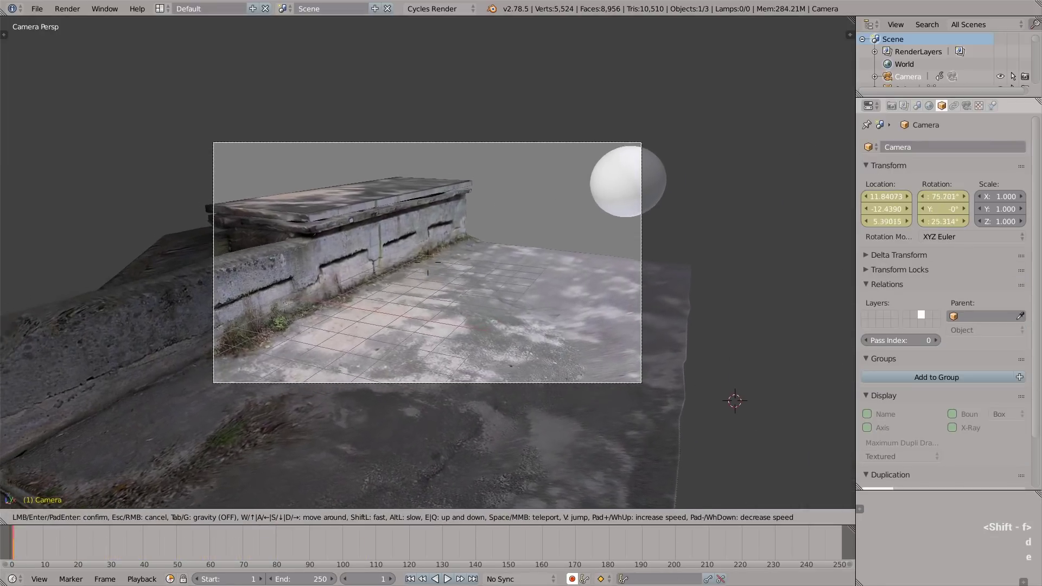
key(e)
key(d)
key(a)
key(q)
key(e)
click(514, 294)
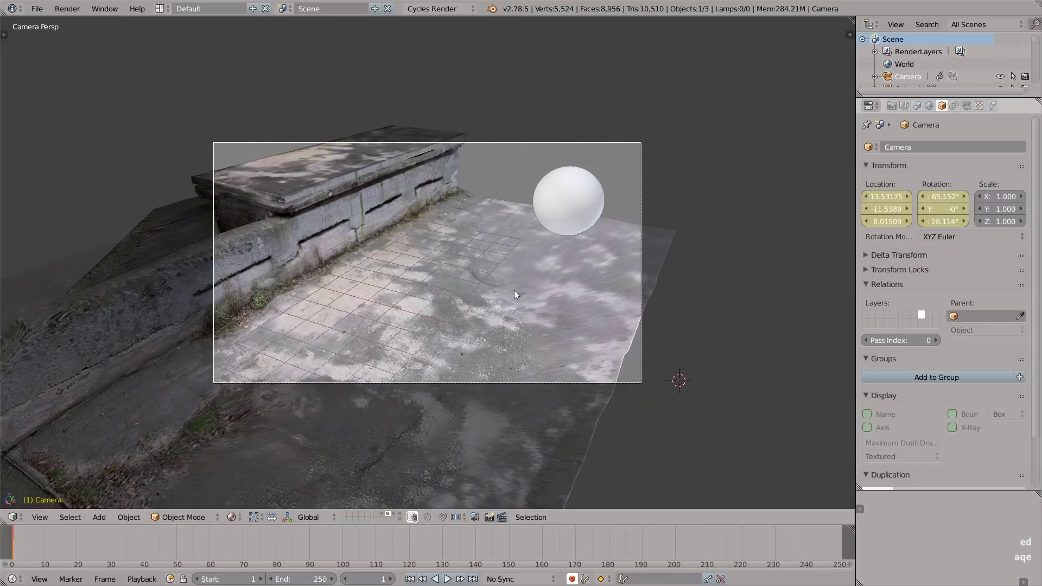
Step: Record the camera turning to follow the sphere with walk navigation during playback, and replay the animation from the start
key(alt+a)
key(shift+f)
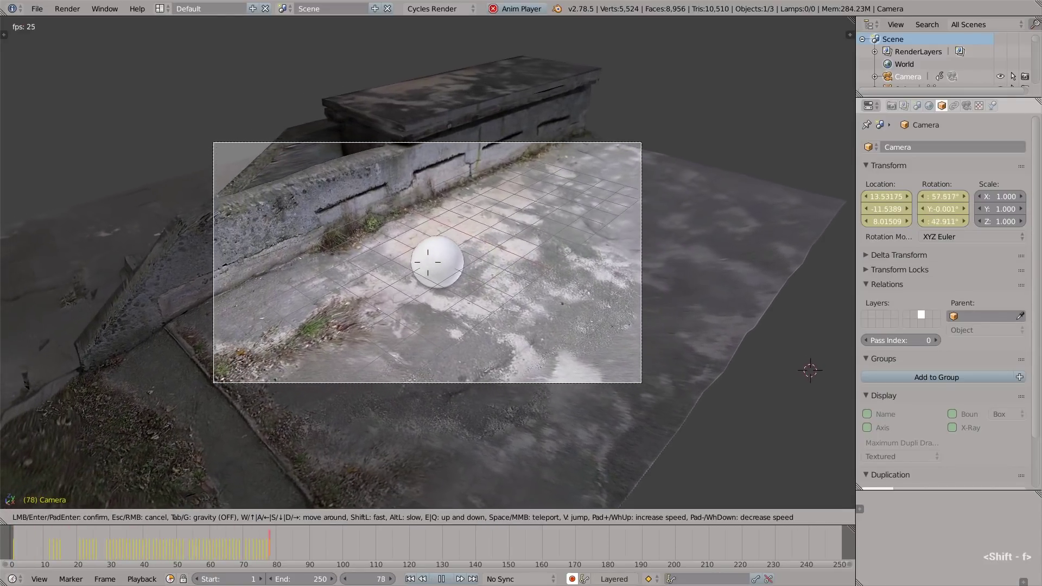
click(426, 257)
key(shift+f)
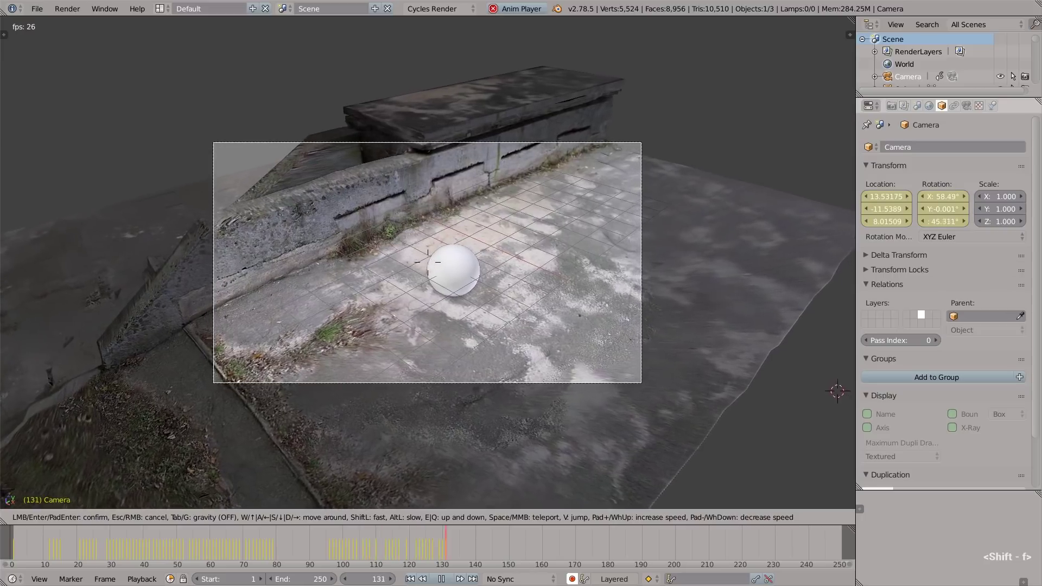
key(Escape)
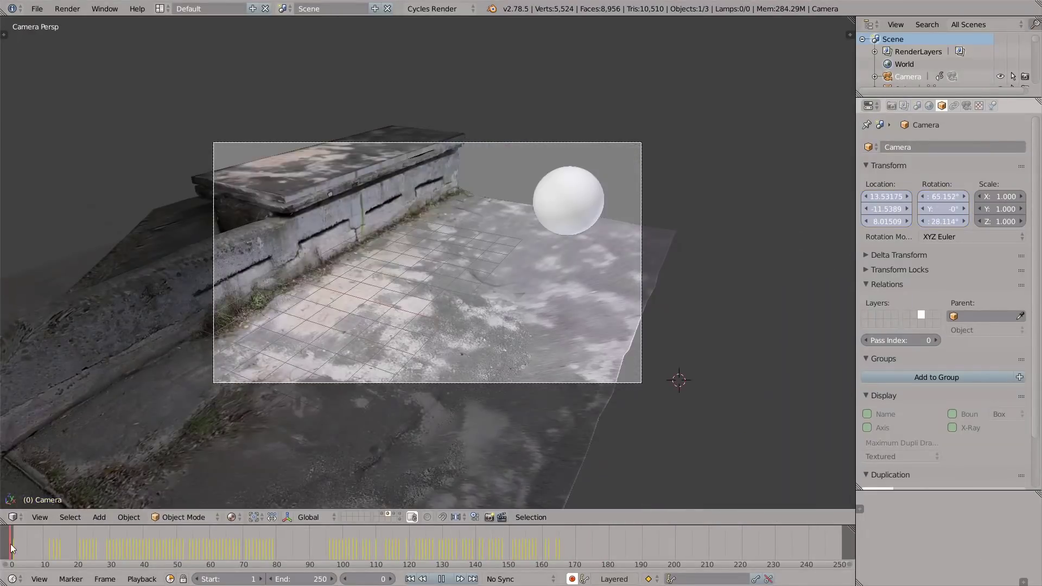
key(Escape)
key(alt+a)
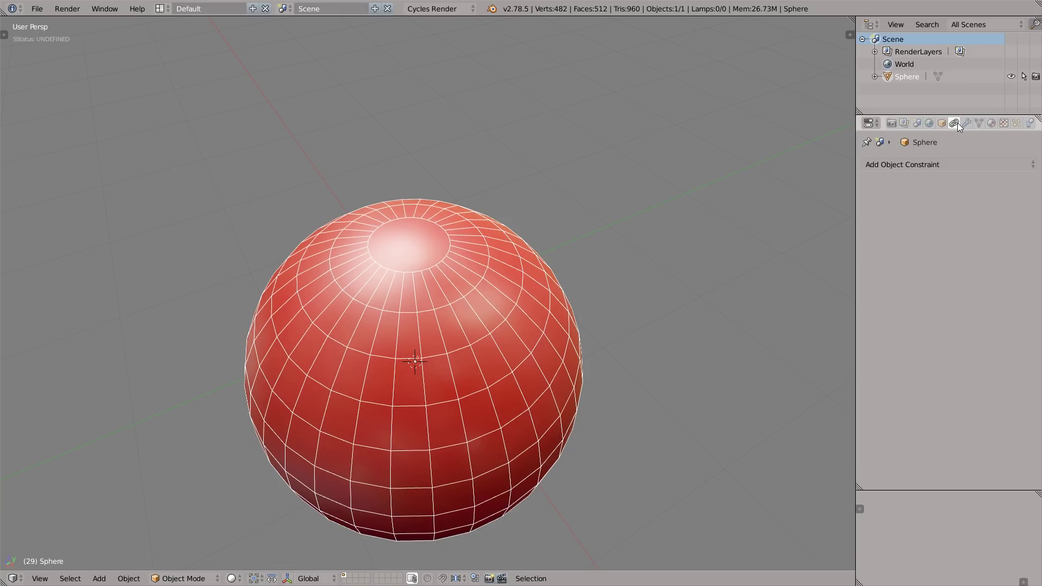
Step: Try a Subdivision Surface modifier at view level 3 on the sphere and remove it
click(966, 123)
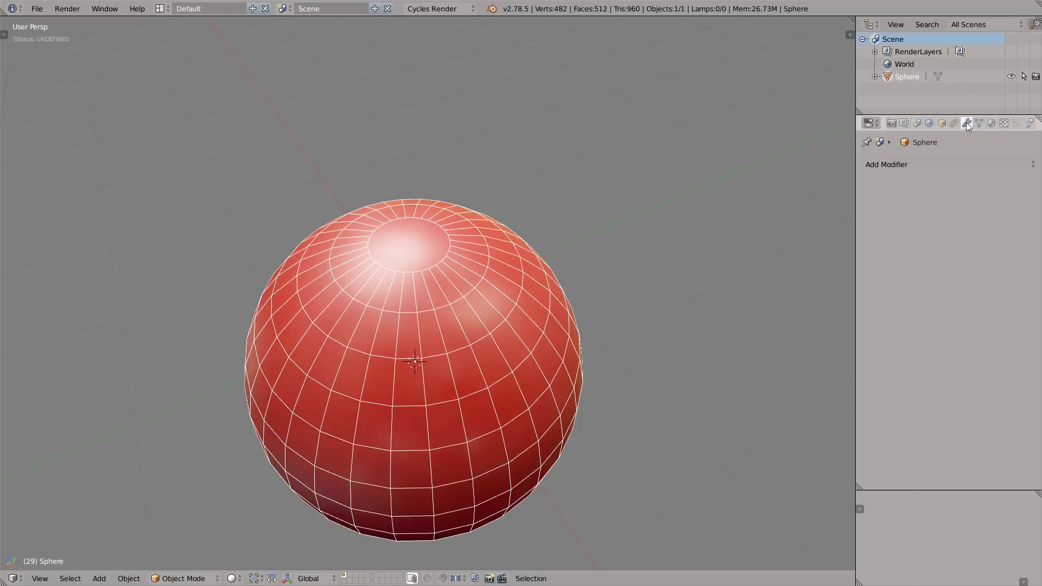
click(921, 163)
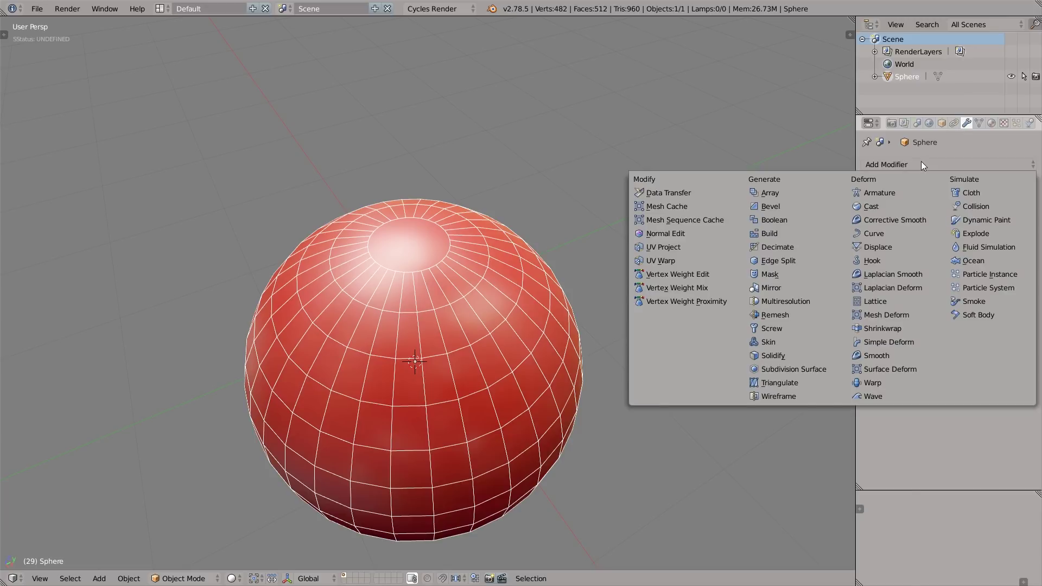
click(812, 371)
click(942, 245)
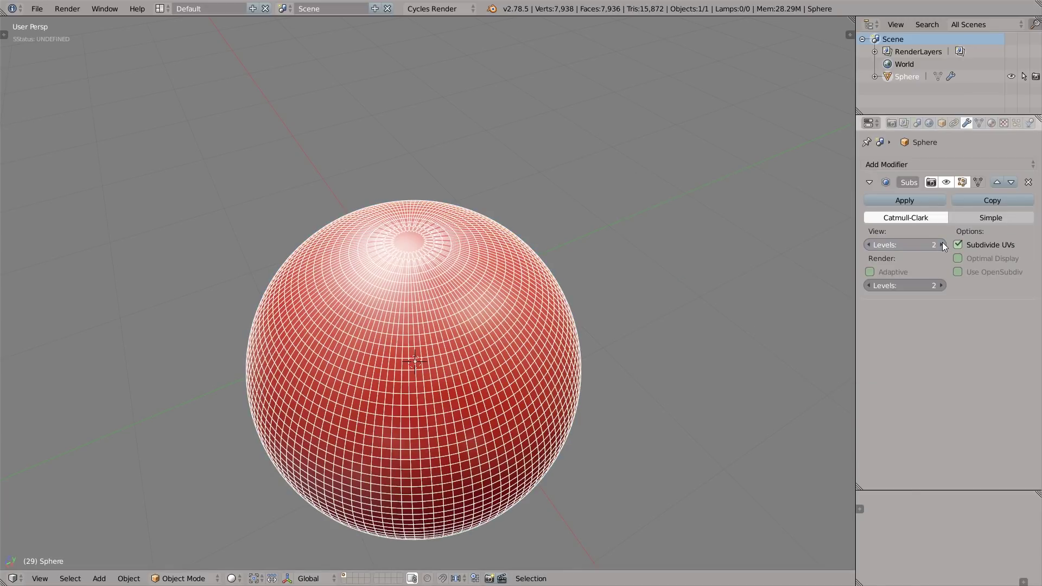
click(942, 244)
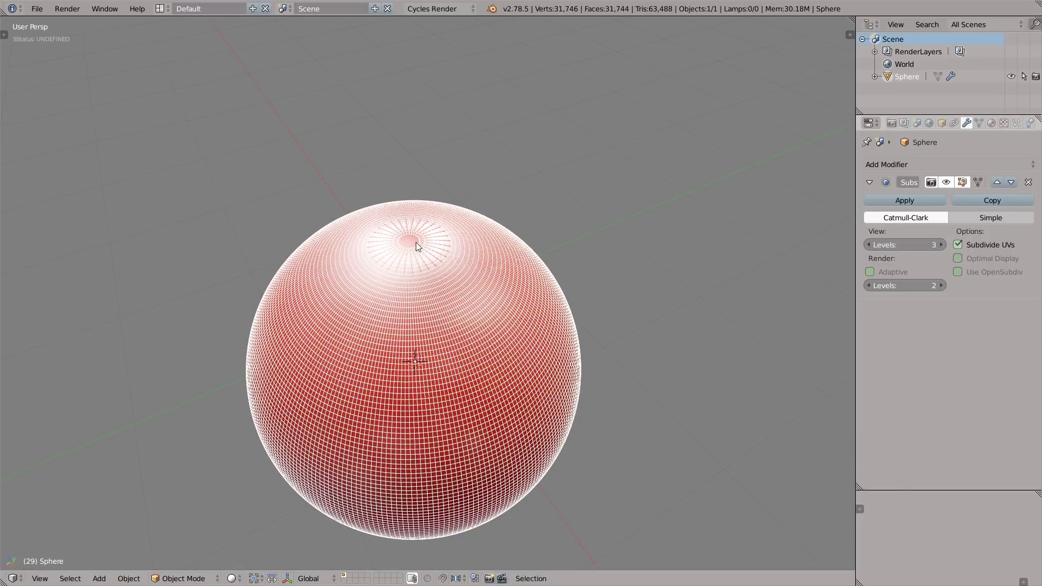
click(1028, 184)
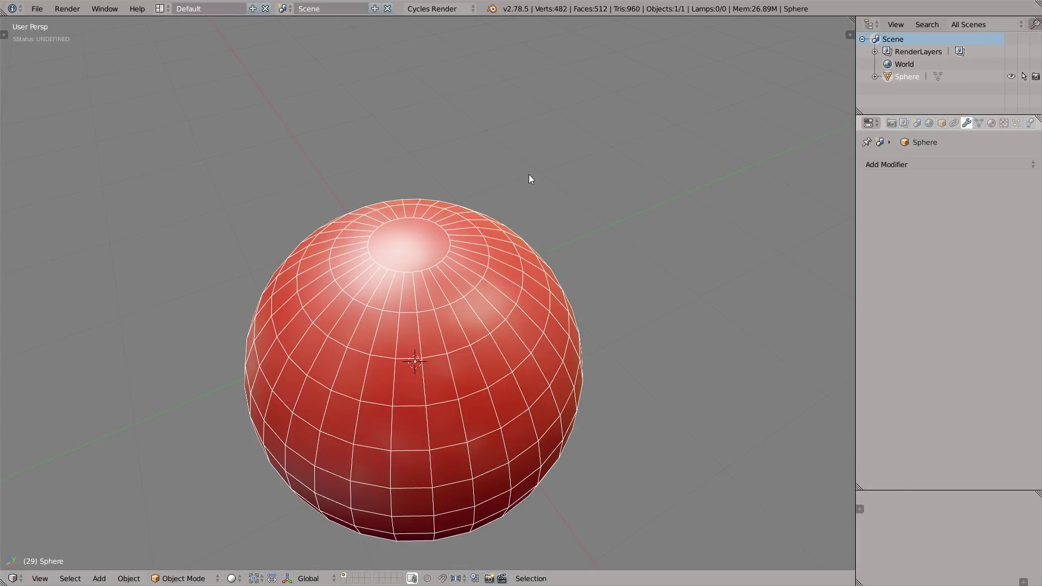
Step: Delete the sphere and add a cube mesh in its place
key(Delete)
key(shift+a)
mouse_move(346, 154)
click(380, 166)
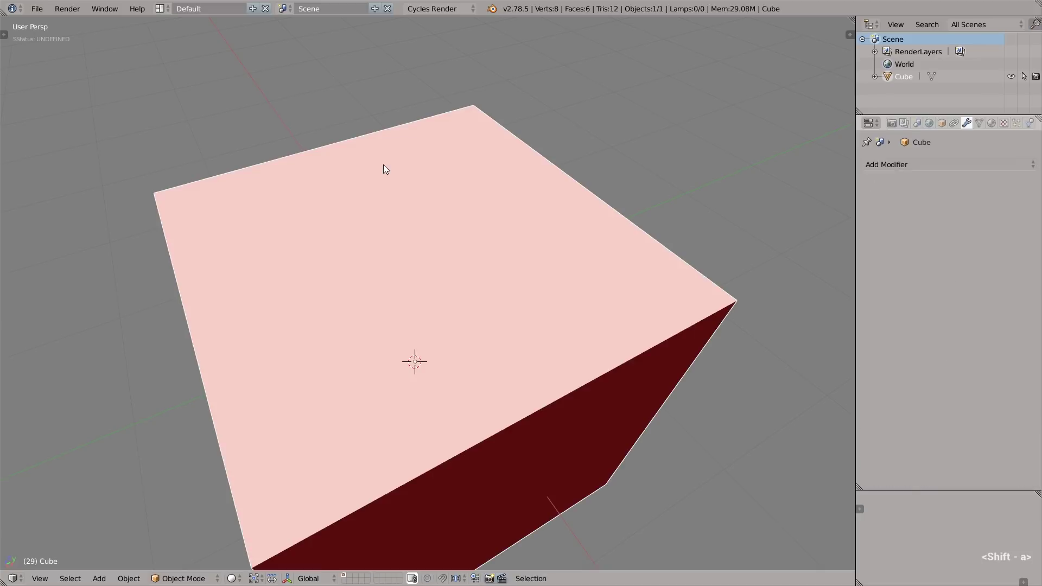
Step: Add a Subdivision Surface modifier to the cube and set its view level to 5
scroll(423, 170, down, 4)
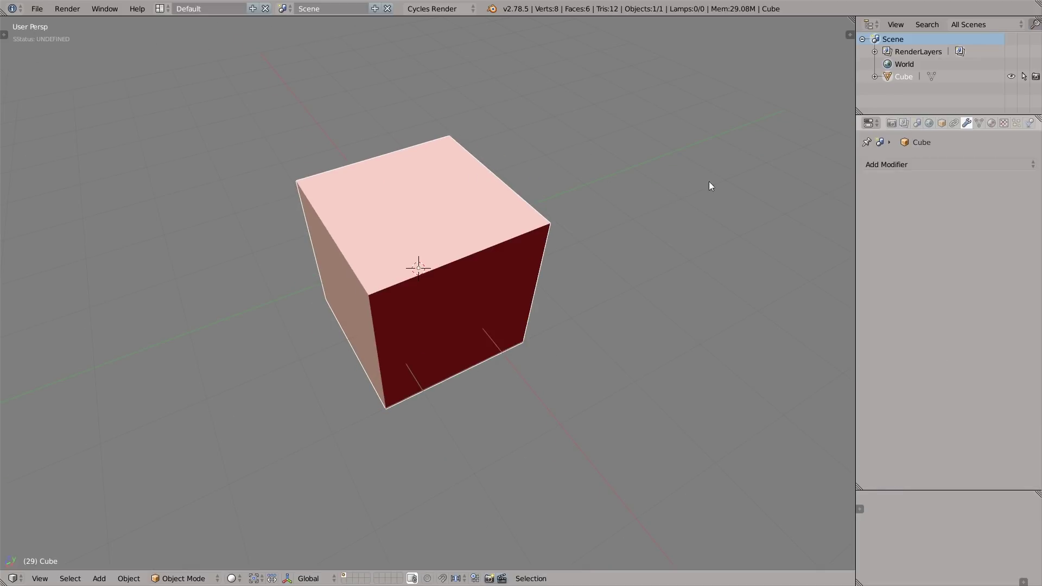
click(878, 165)
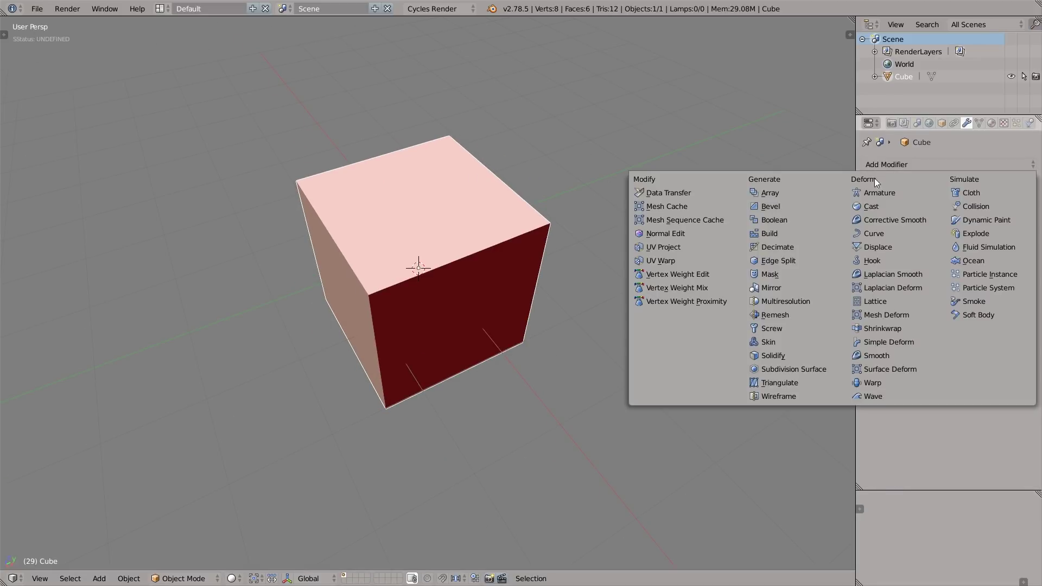
click(819, 372)
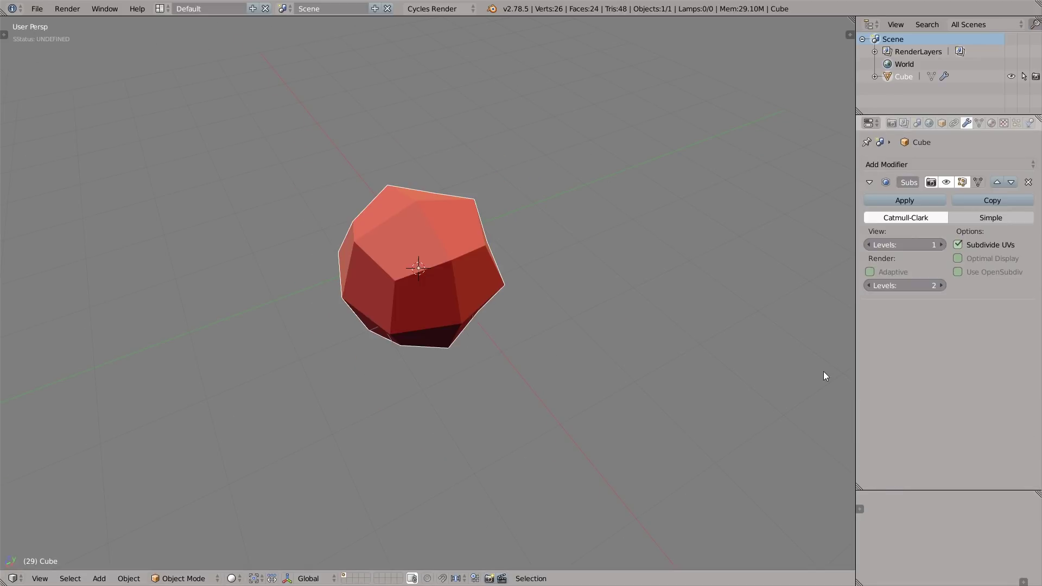
click(939, 244)
click(939, 245)
click(940, 245)
click(939, 245)
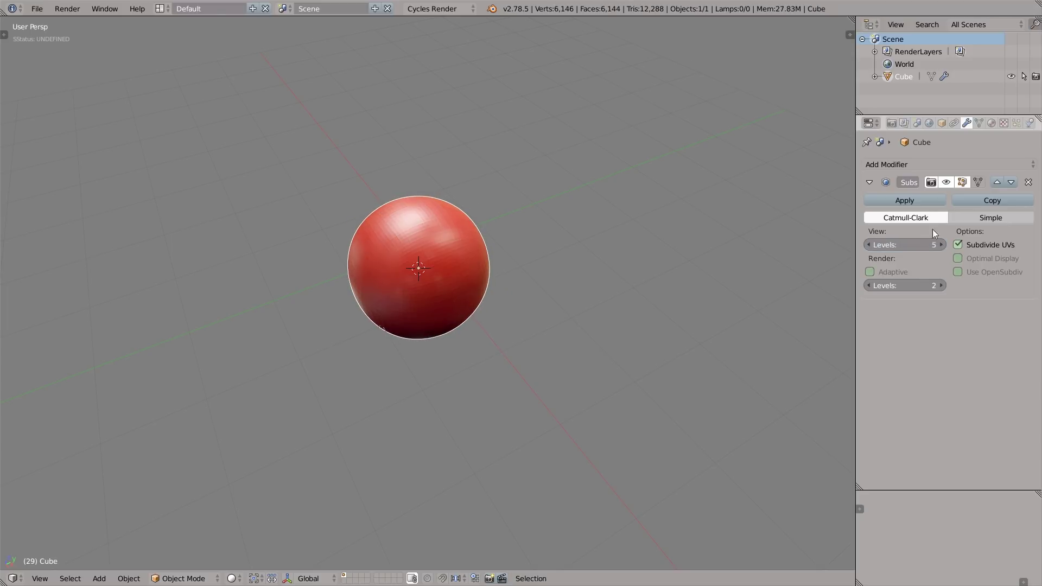
Step: Apply the Subdivision Surface modifier and round the entire mesh with the To Sphere operation
click(919, 203)
key(Tab)
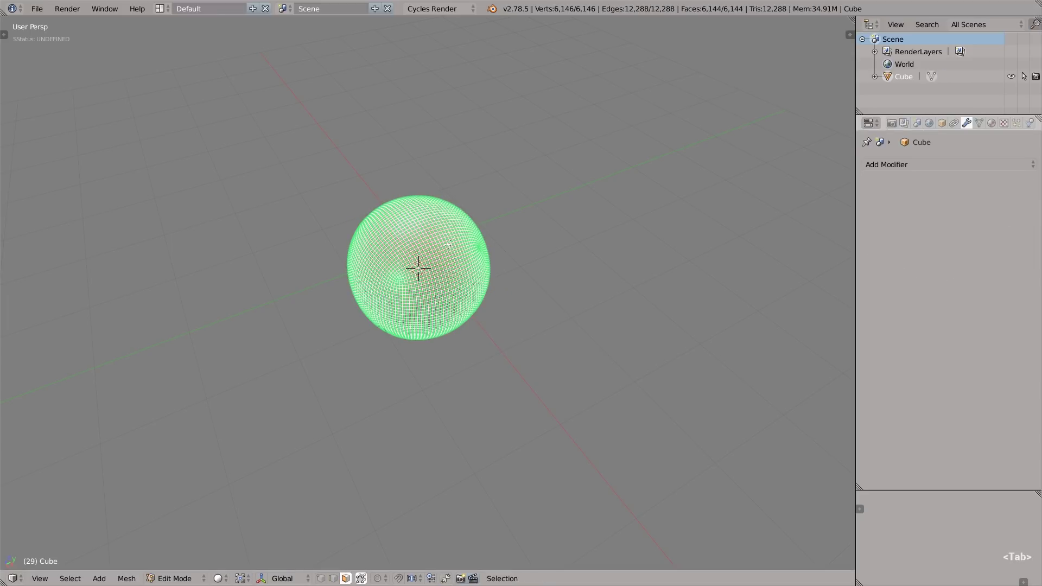
scroll(446, 246, up, 3)
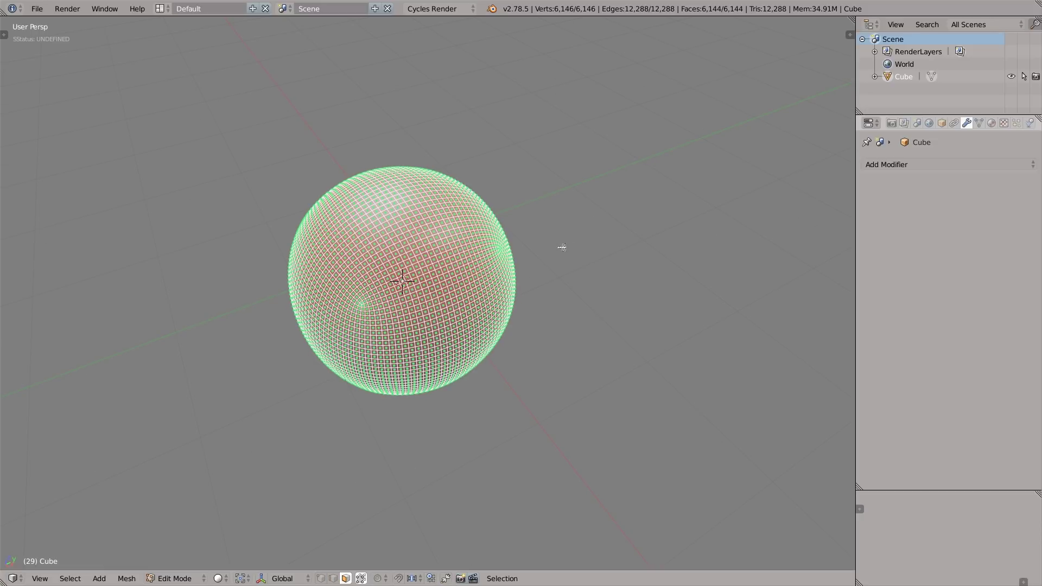
key(shift+alt+s)
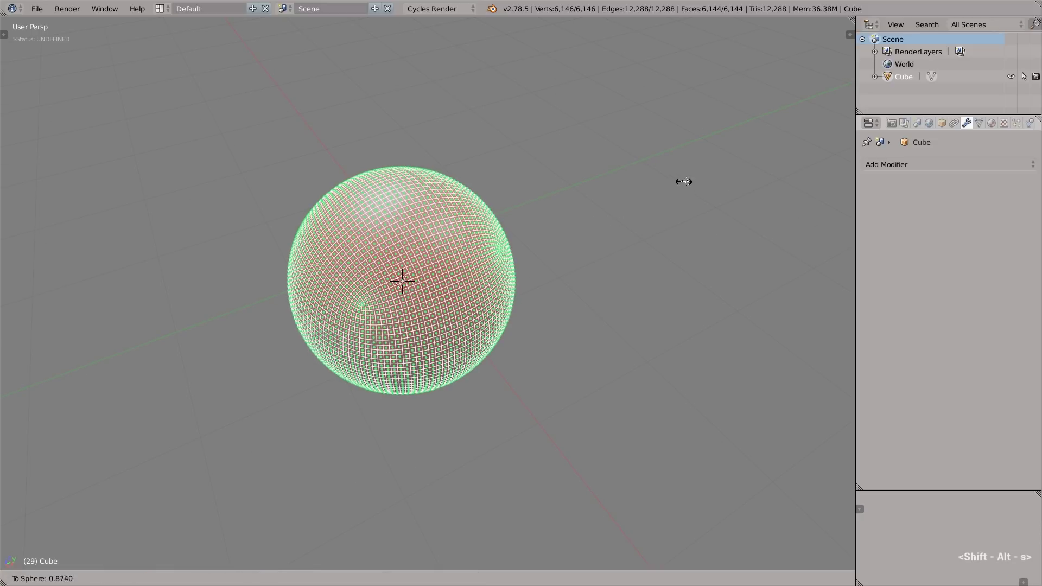
click(455, 240)
key(Tab)
Step: Apply smooth shading to the sphere made from the cube
key(t)
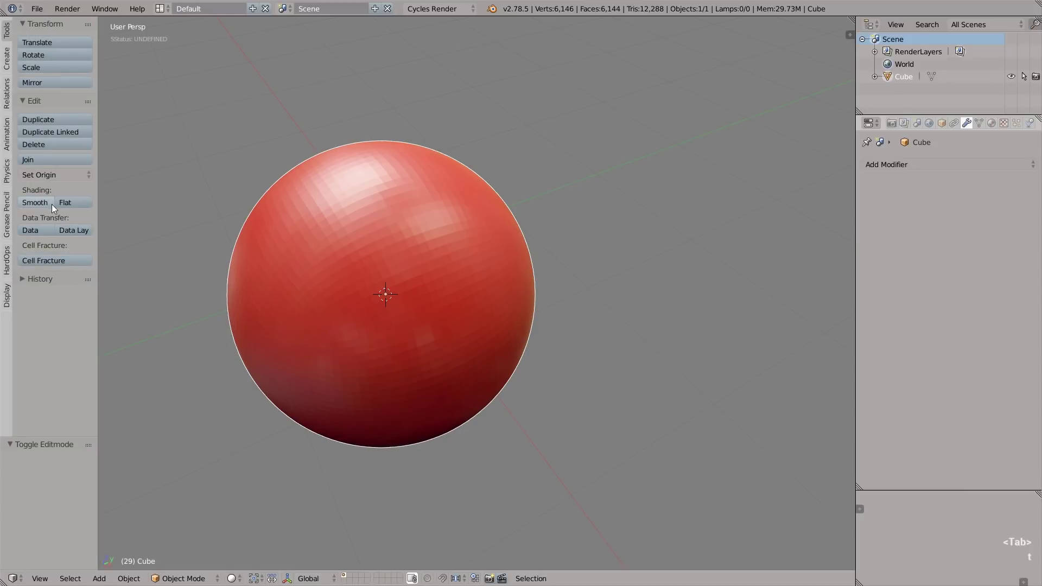
click(44, 203)
key(t)
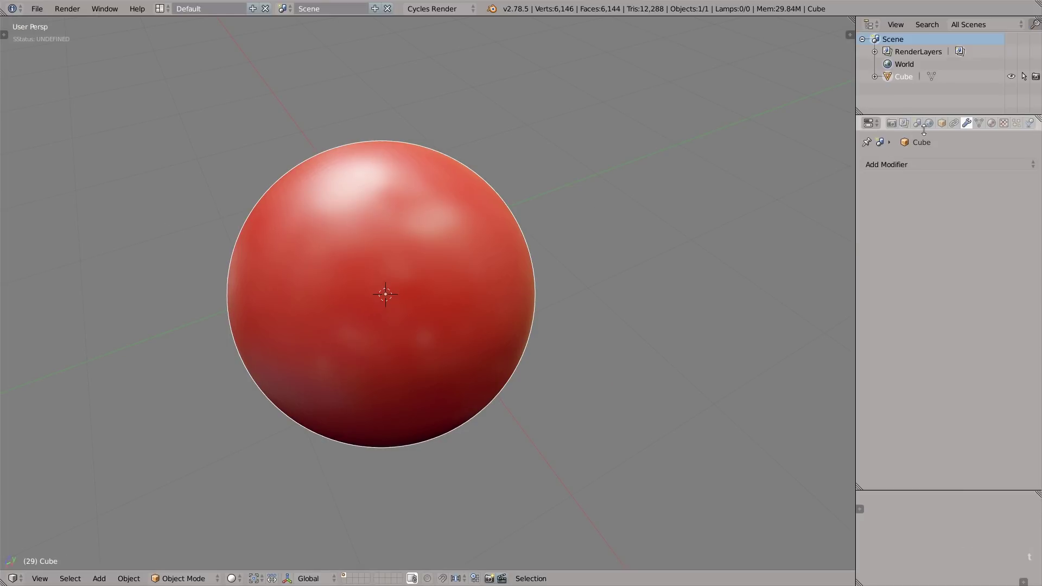
Step: Open the sphere's object properties and adjust its display settings
click(941, 123)
click(882, 459)
click(911, 473)
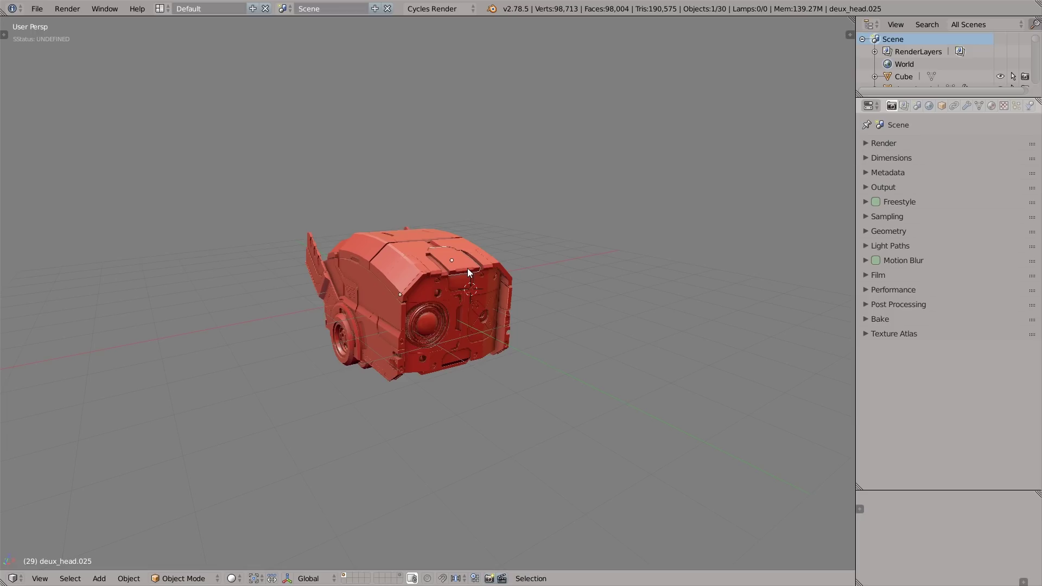
Step: Try to move the large shell piece of the robot head and cancel the move
right_click(430, 268)
right_click(405, 233)
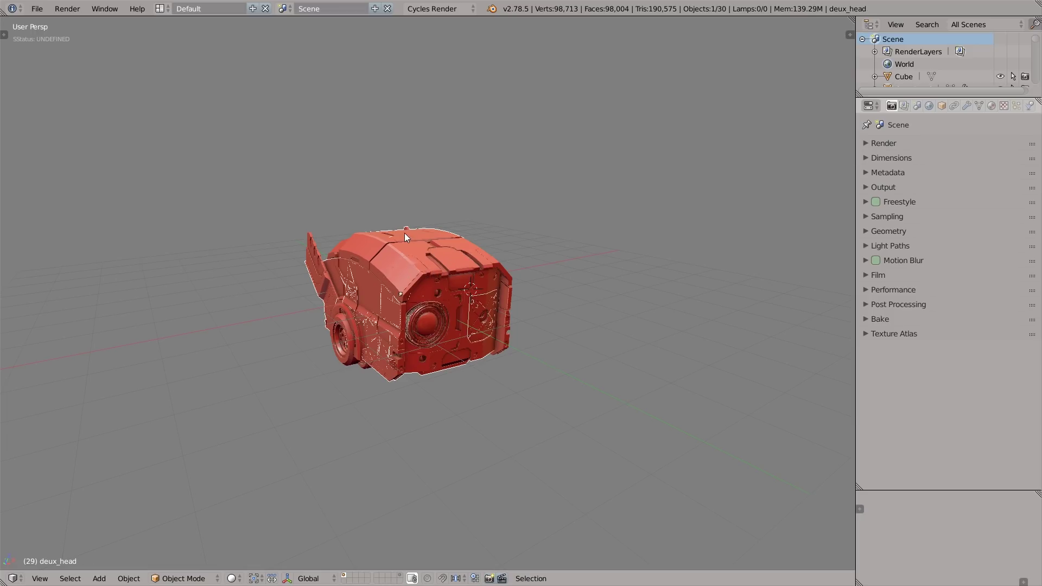
key(g)
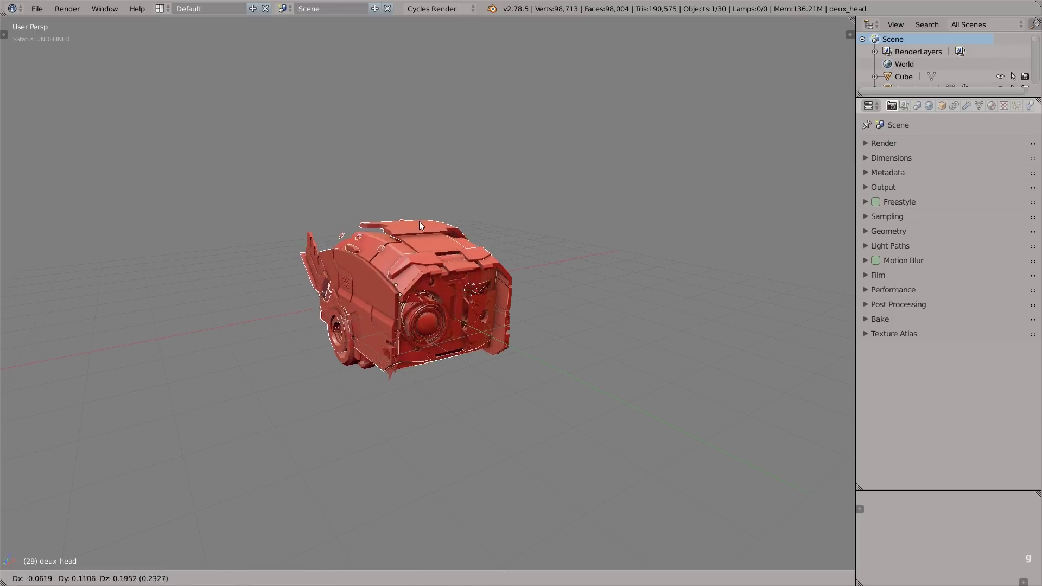
right_click(481, 254)
right_click(481, 253)
Step: Select all robot head pieces, set the pivot point to Individual Origins and move each piece's origin to its geometry
key(b)
drag(287, 200, 533, 407)
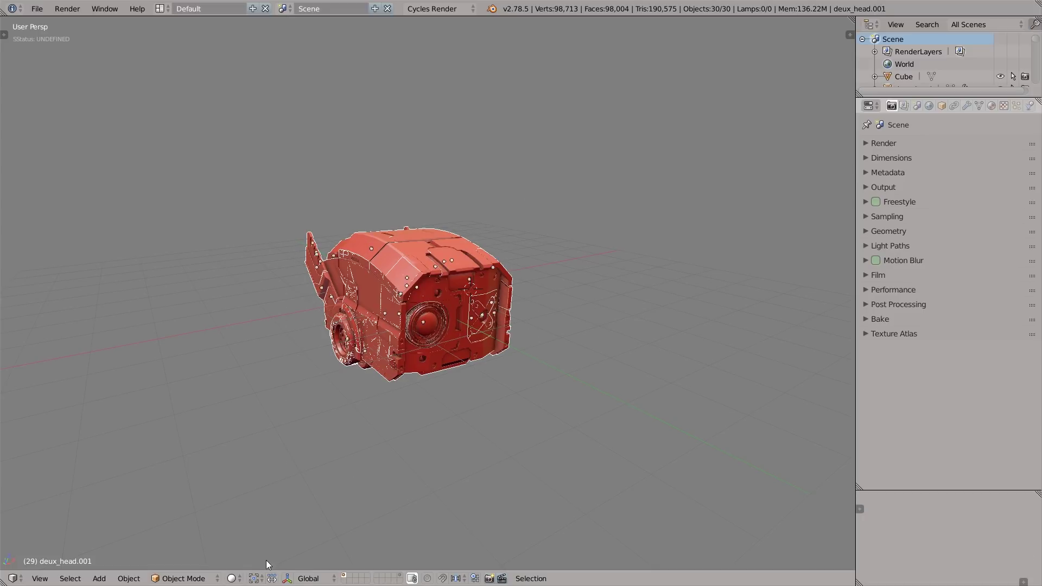
click(255, 578)
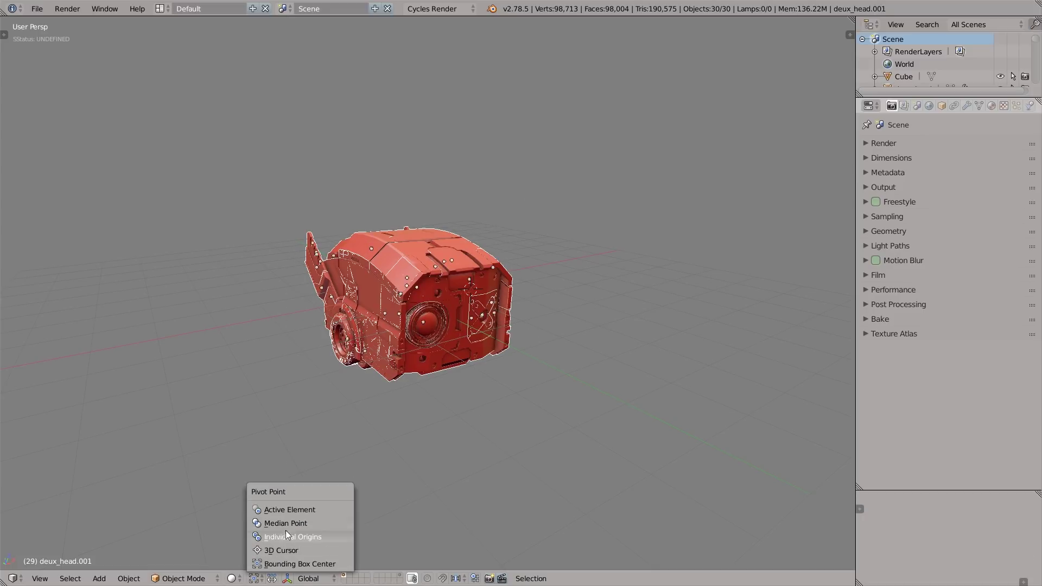
click(330, 536)
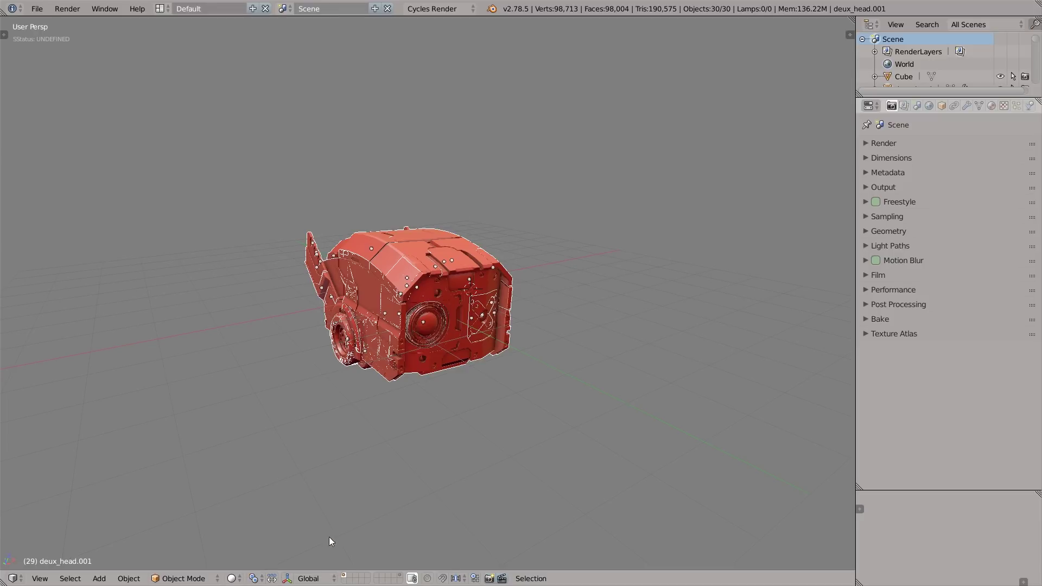
key(shift+ctrl+alt+c)
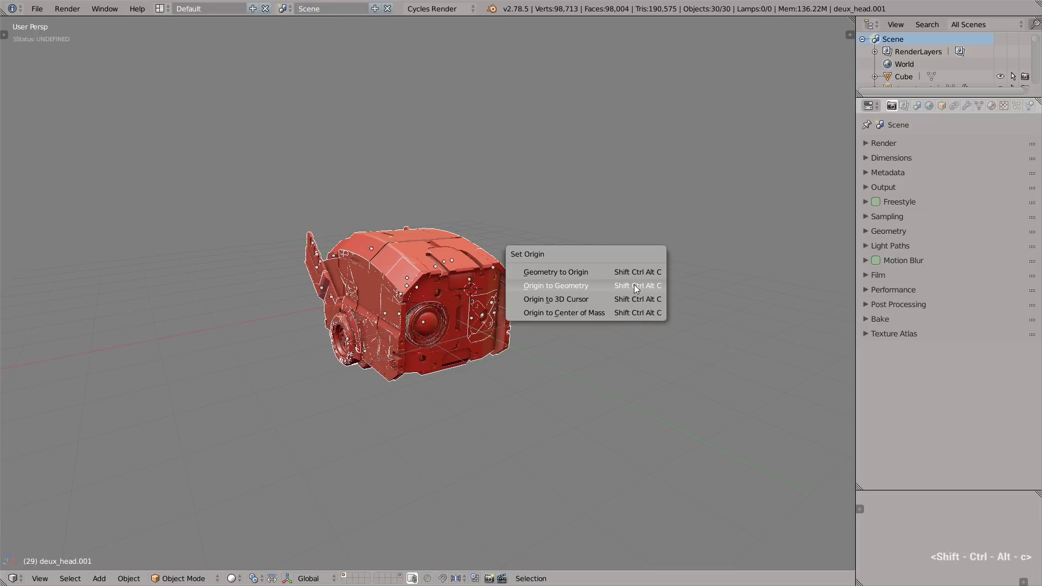
click(634, 284)
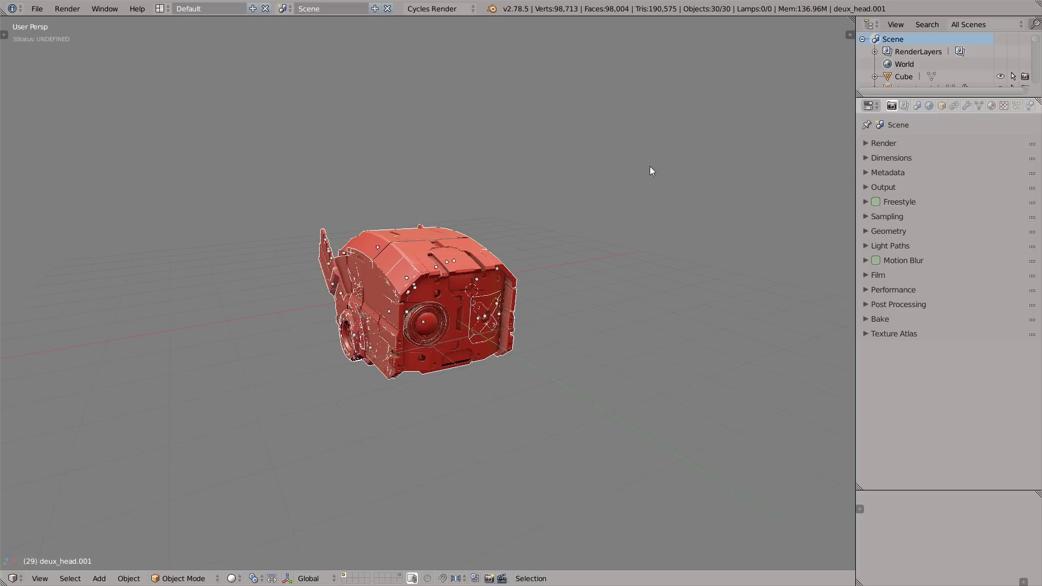
Step: Scale all head pieces up by about 1.29 around their individual origins and start rotating them
key(s)
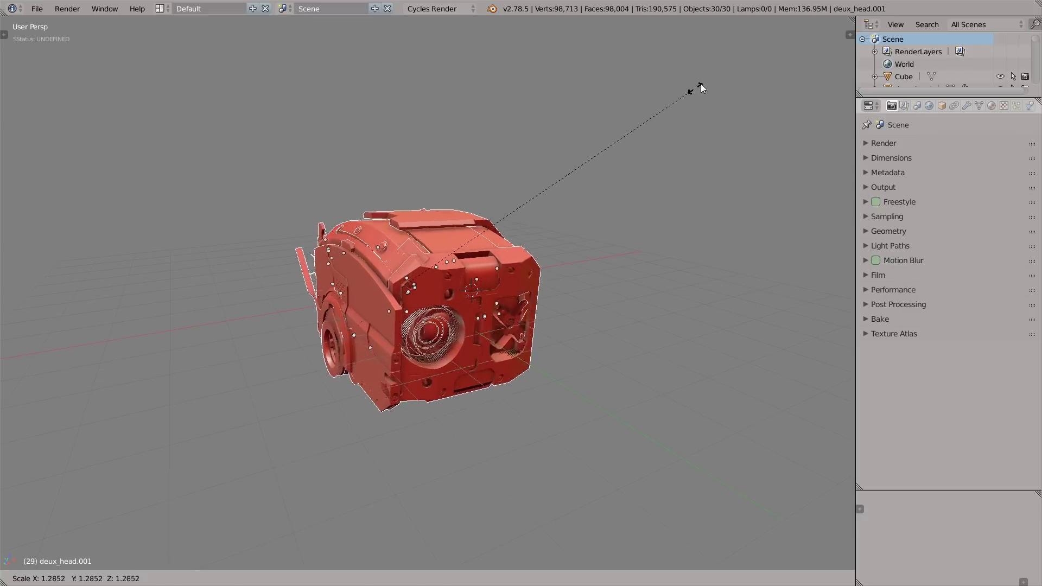
click(701, 84)
key(r)
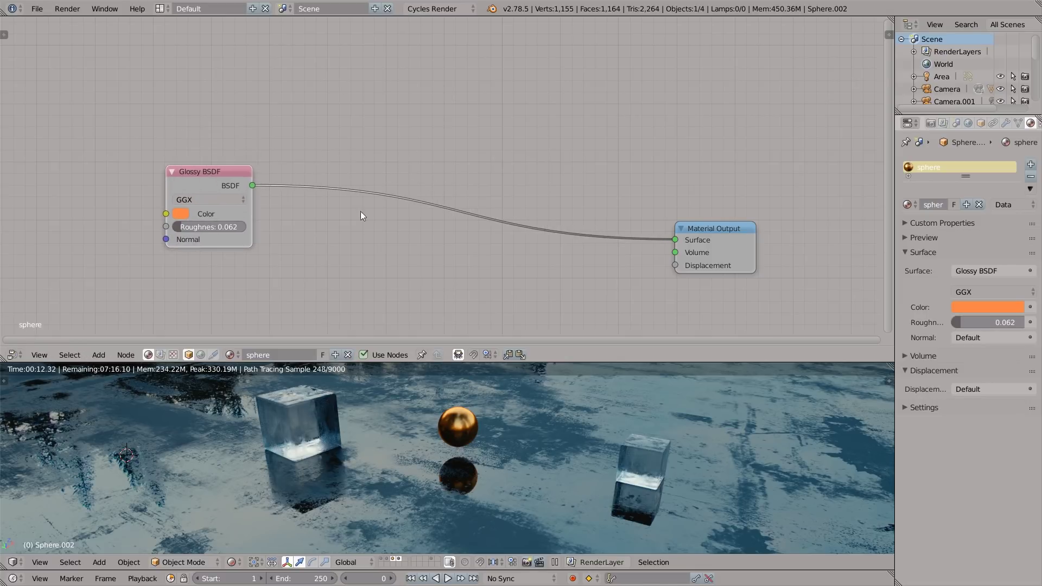
Step: Insert a Mix Shader between the Glossy BSDF and the Material Output in the sphere material
key(shift+a)
mouse_move(411, 268)
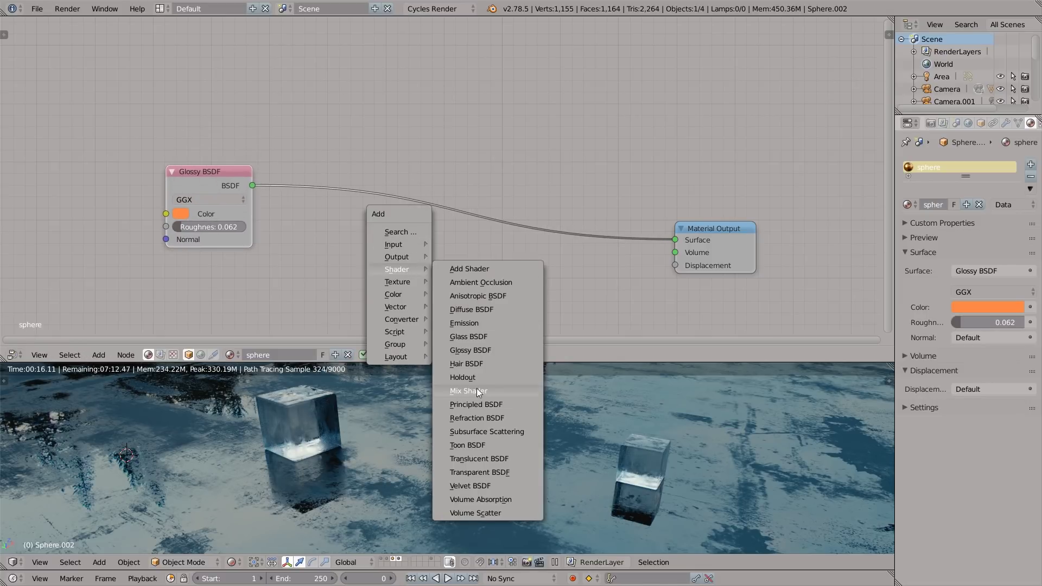
click(476, 388)
click(359, 176)
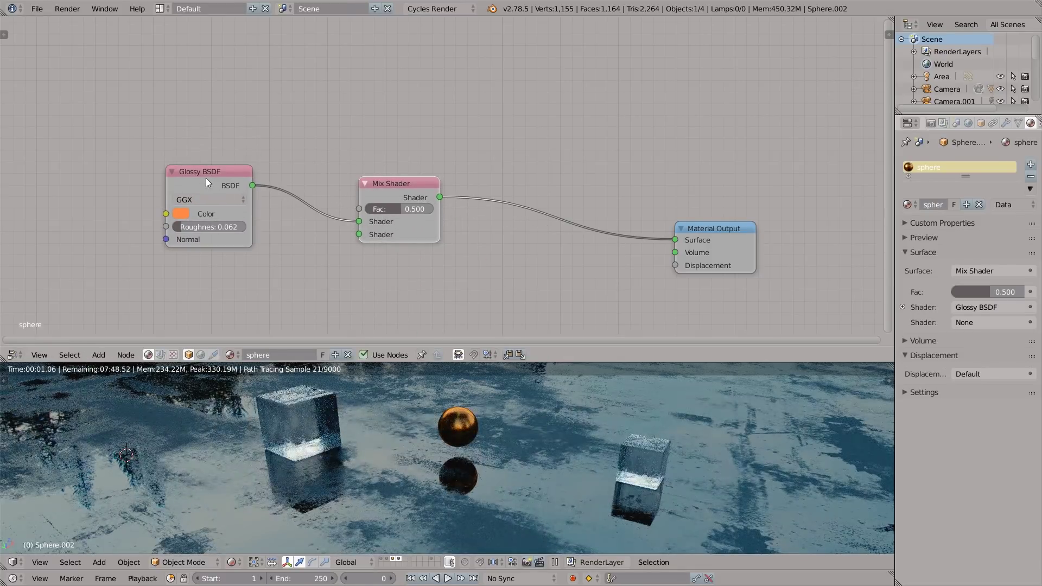
Step: Add an Emission shader to the Mix Shader's second input, with the Glossy BSDF's orange colour and a strength of 145.8
middle_drag(206, 178, 245, 145)
key(shift+a)
click(291, 183)
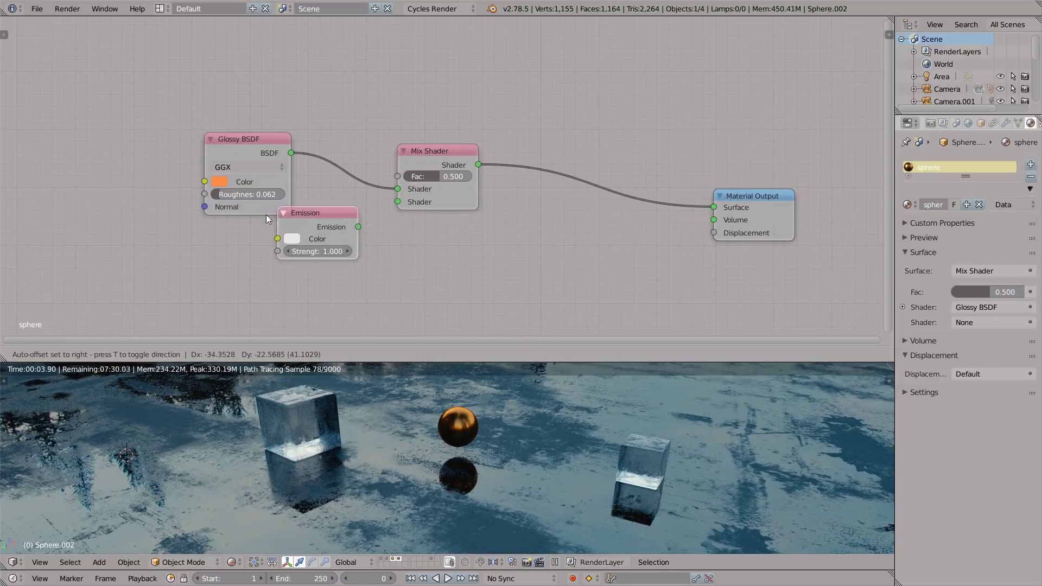
click(206, 242)
drag(287, 262, 399, 203)
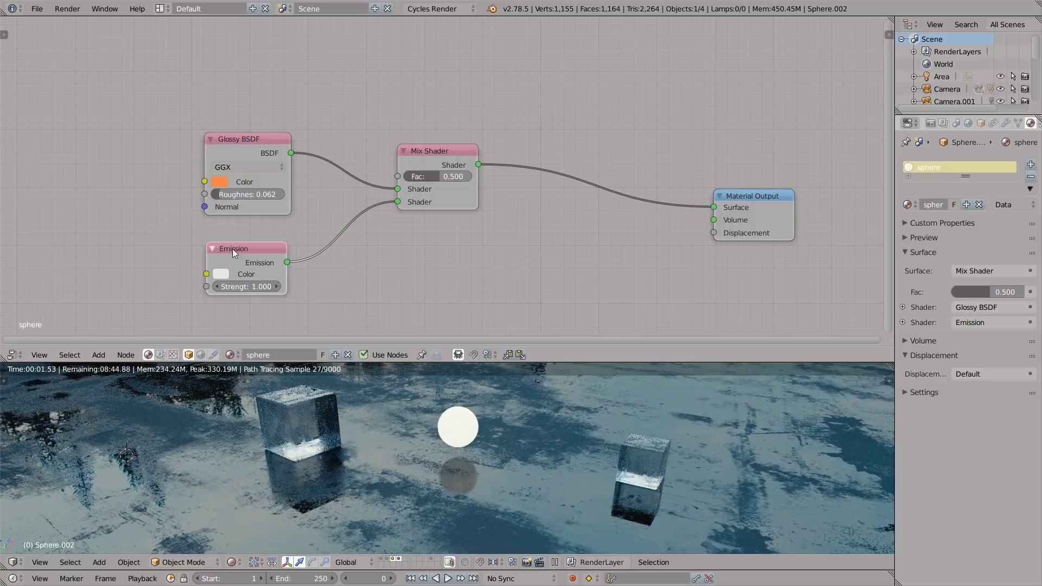
key(ctrl+v)
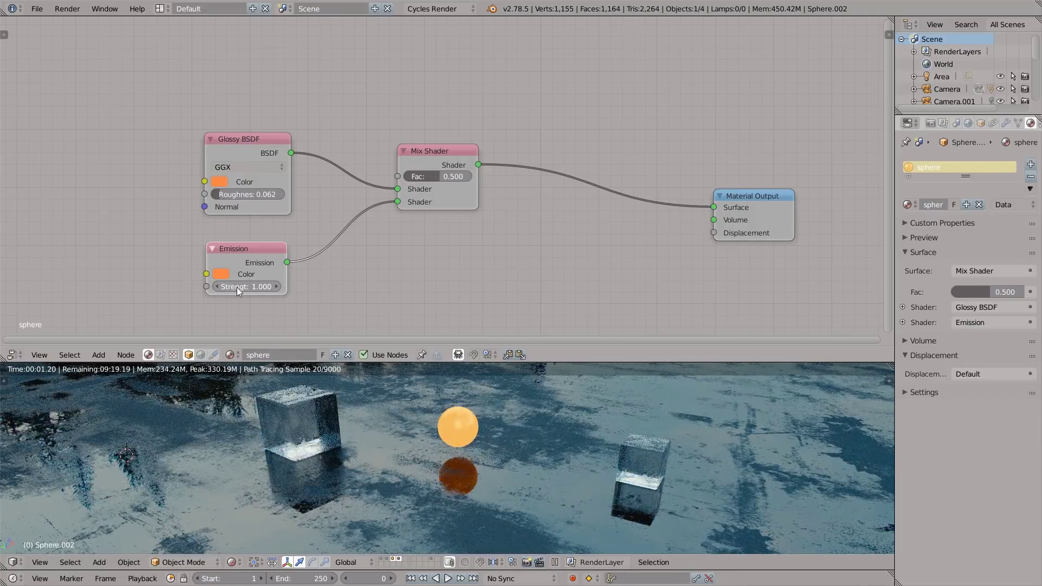
drag(236, 287, 252, 285)
Step: Drive the Mix Shader's factor with a Light Path node's Is Camera Ray output and swap the two shader inputs
scroll(382, 148, down, 1)
key(shift+a)
mouse_move(312, 63)
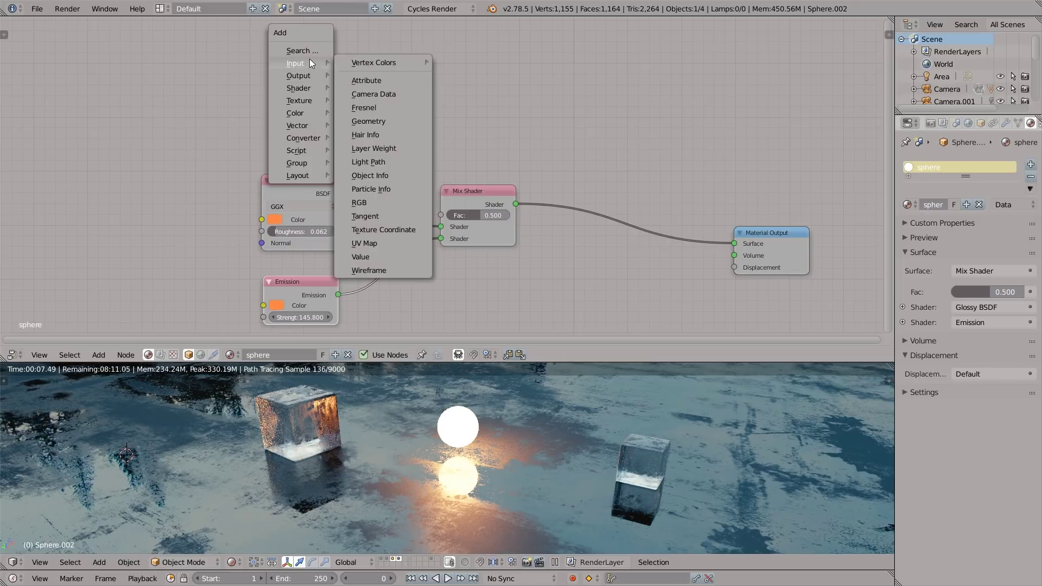
click(375, 160)
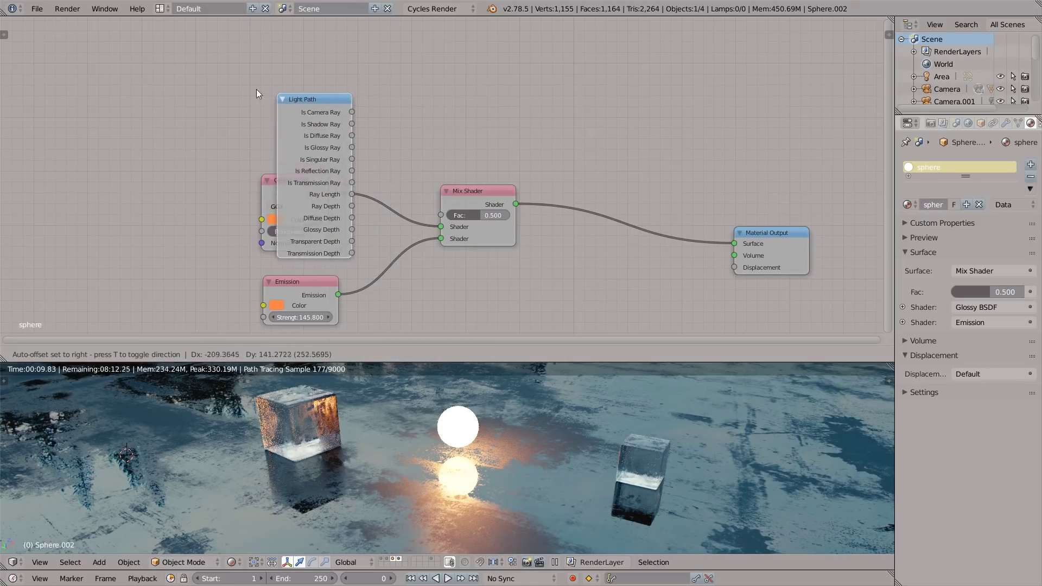
click(177, 84)
scroll(176, 85, up, 1)
drag(271, 44, 512, 185)
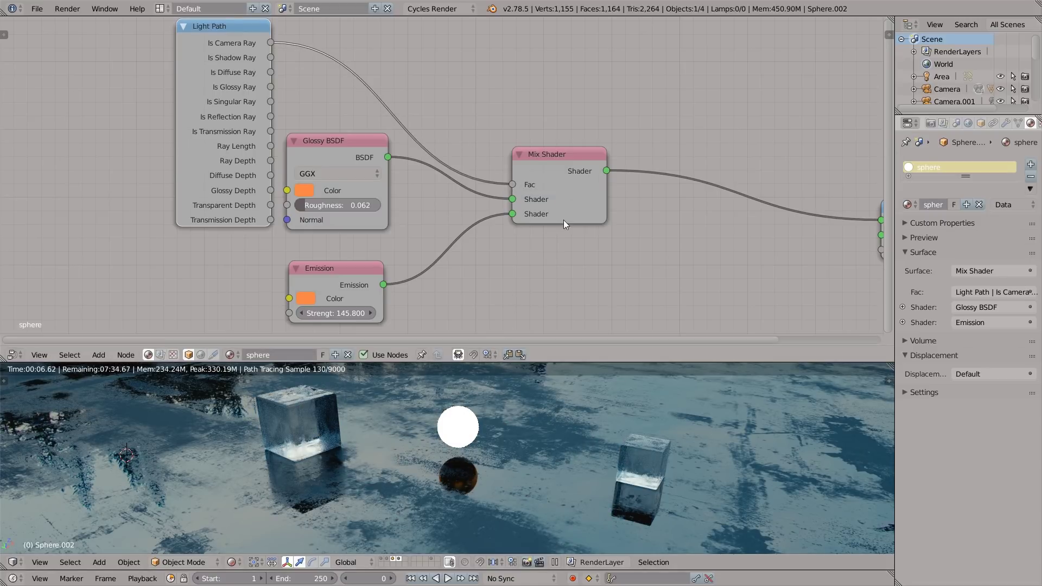
click(559, 164)
key(alt+s)
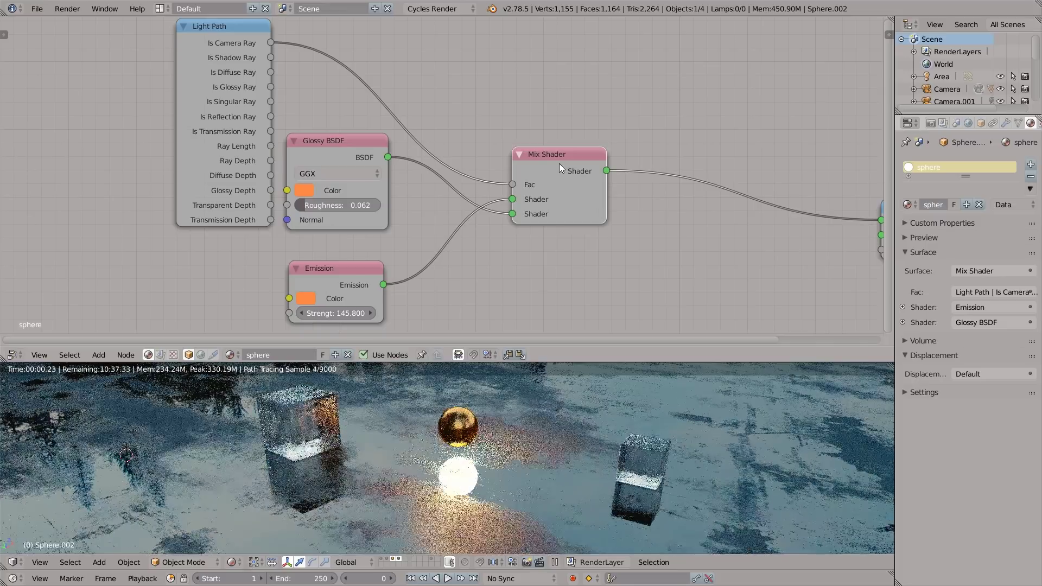
Step: Isolate the robot head's top plate in local view and edit its mesh in face selection mode
key(g)
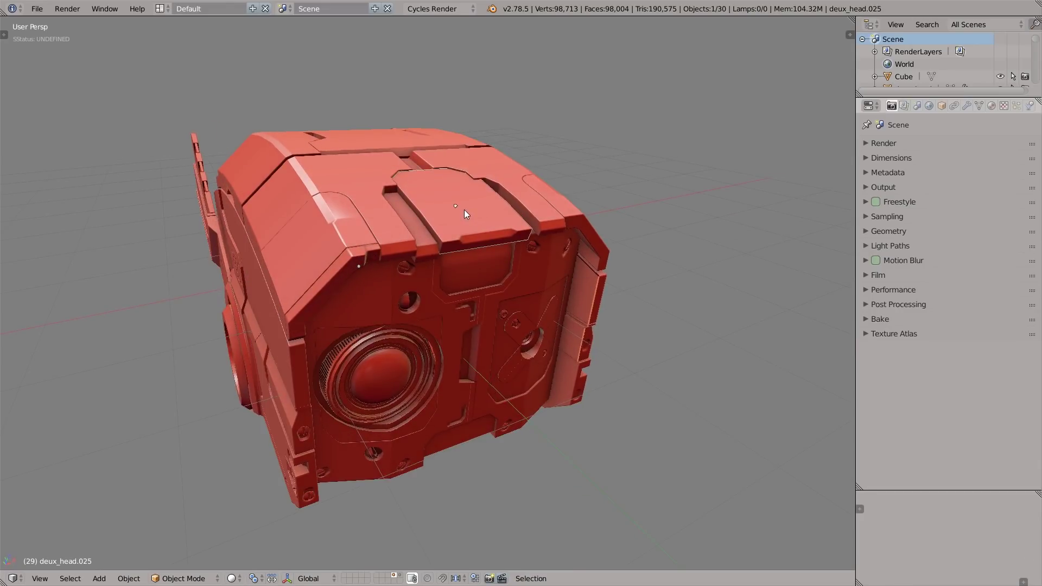
key(KP_Divide)
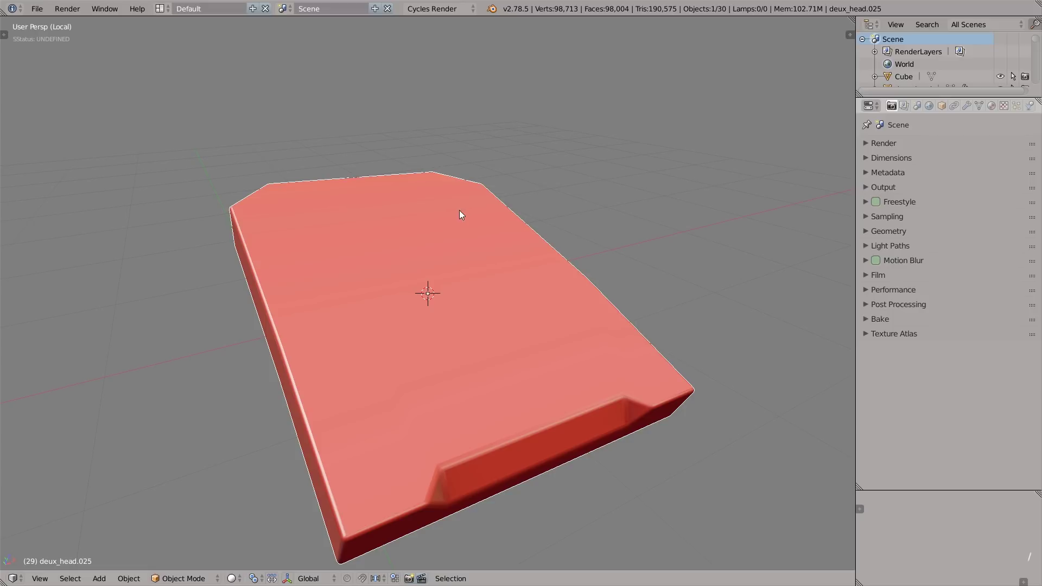
scroll(459, 210, down, 3)
key(Tab)
key(ctrl+Tab)
key(3)
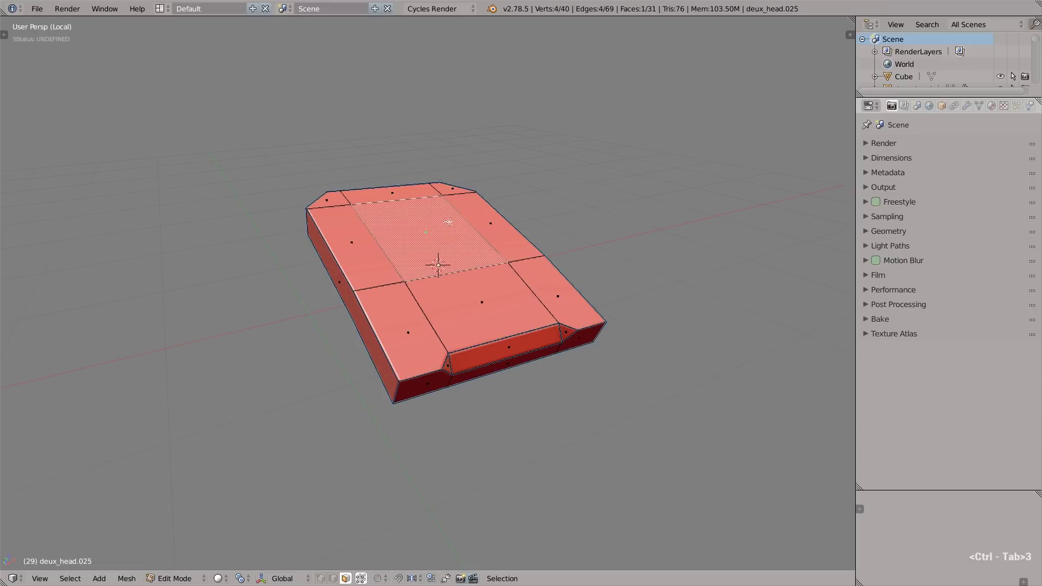
Step: Inset the two large central faces on top of the plate, finish editing and leave local view
shift+right_click(474, 297)
key(ctrl+b)
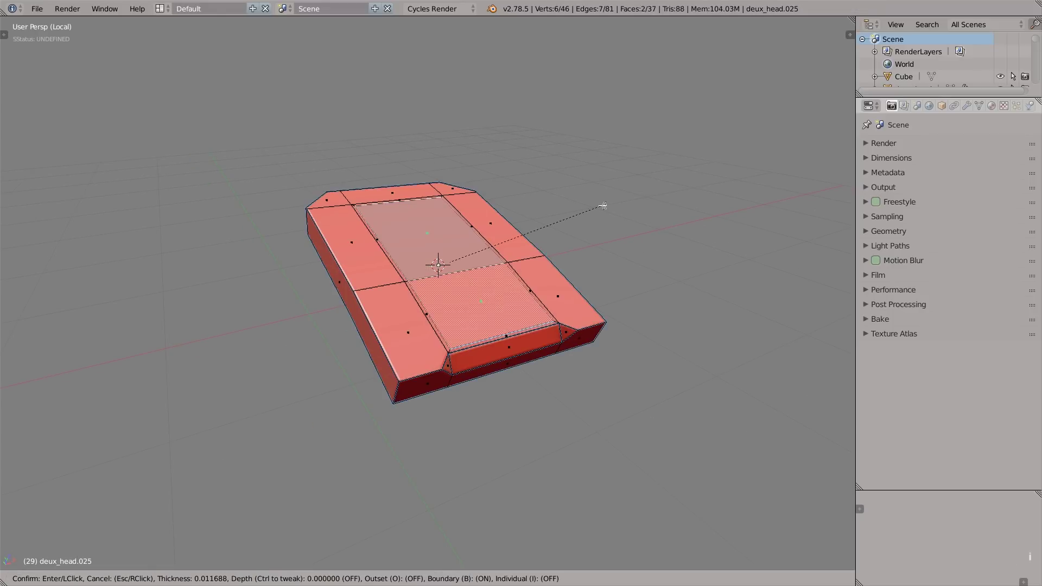
click(523, 136)
key(Tab)
key(KP_Divide)
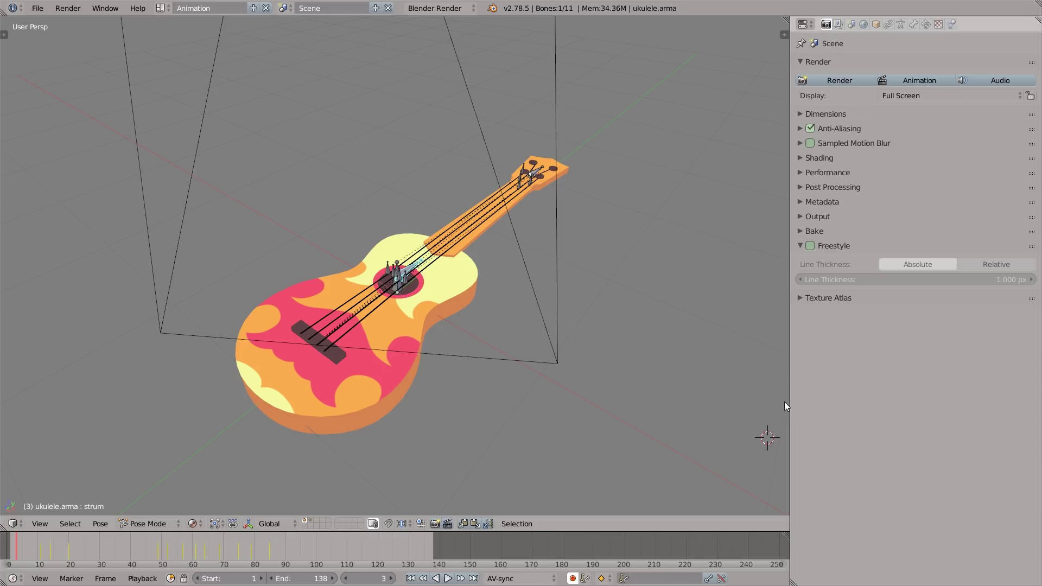
Step: Enable Freestyle for the ukulele scene, check its line set options in the render layer settings and render the image
click(810, 246)
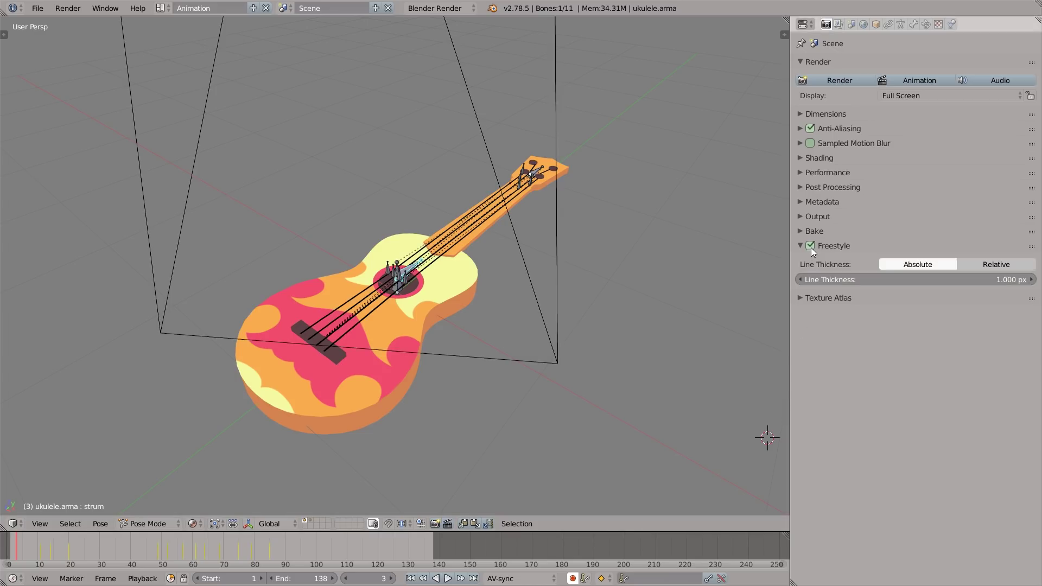
click(838, 24)
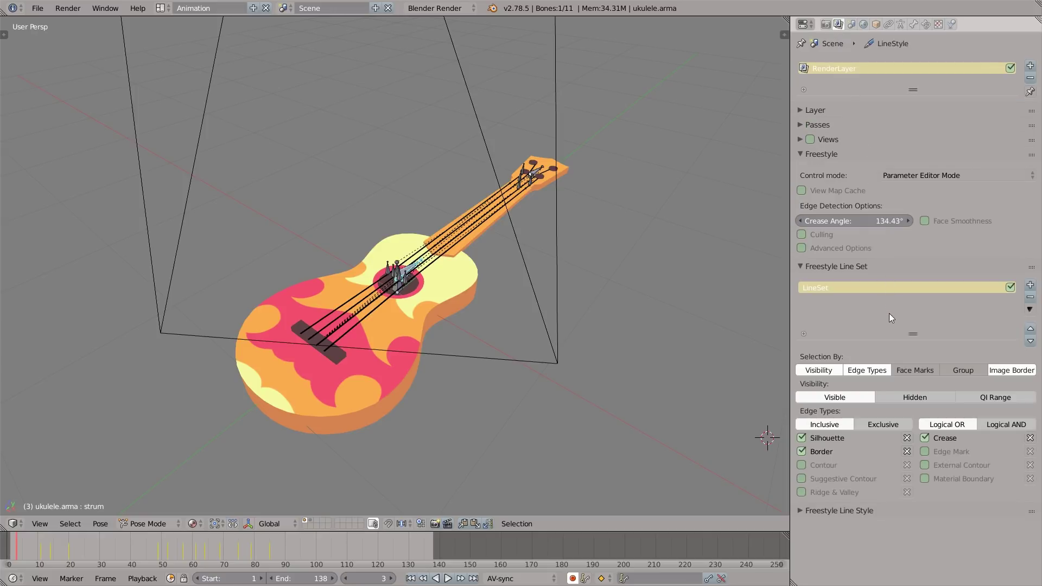
click(825, 24)
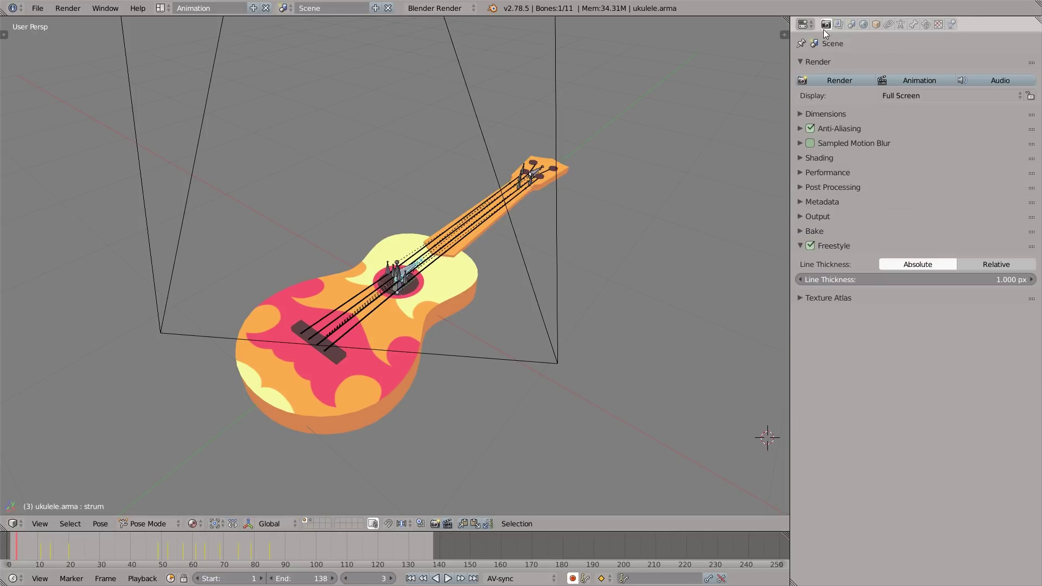
click(825, 80)
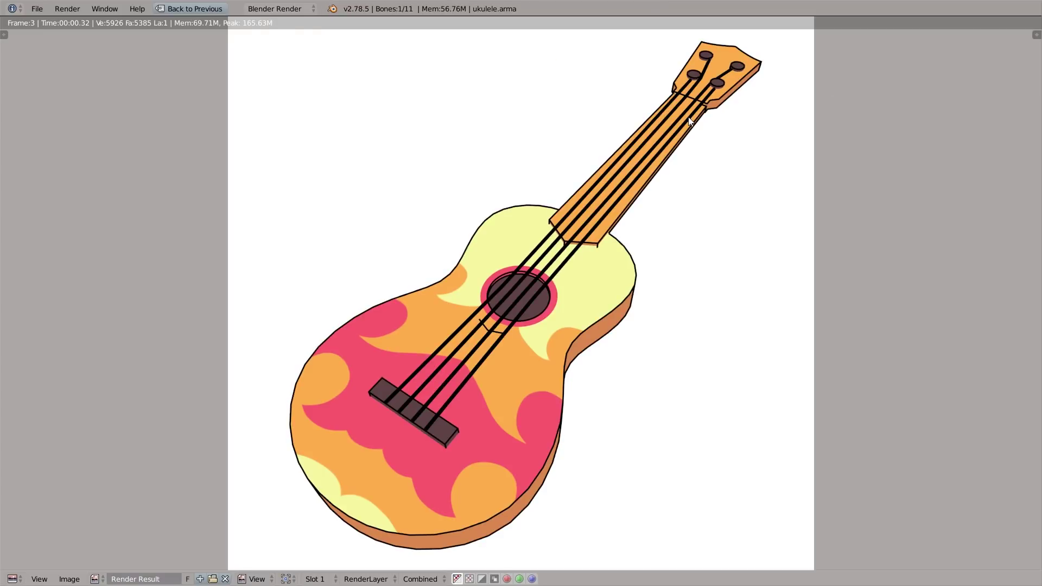
Step: Reveal the Cell Fracture tool for the cube, show the scene in wireframe and add a particle system to the cube
scroll(687, 136, down, 2)
middle_drag(685, 183, 555, 309)
scroll(614, 250, down, 3)
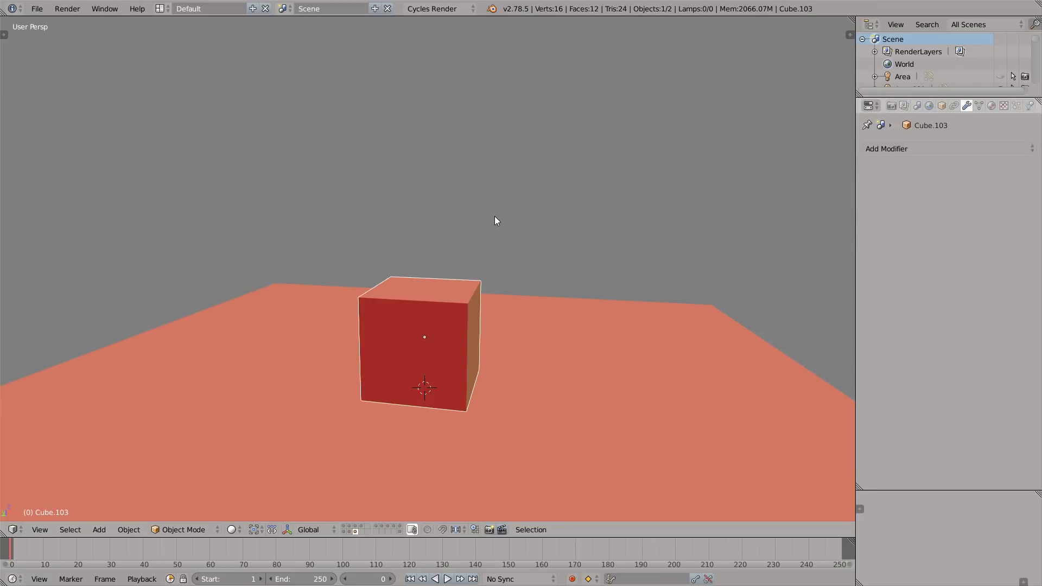
key(t)
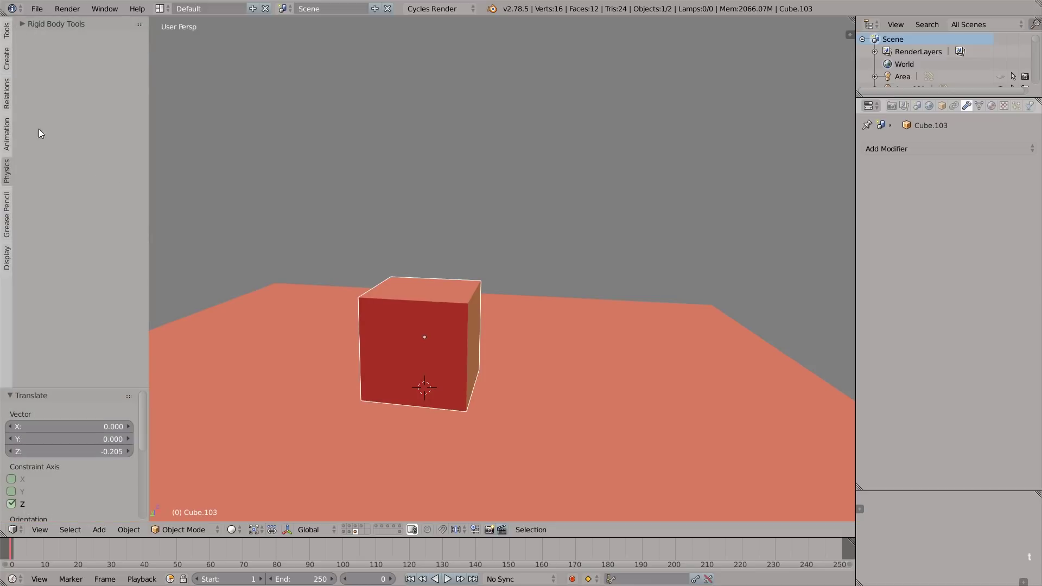
click(7, 32)
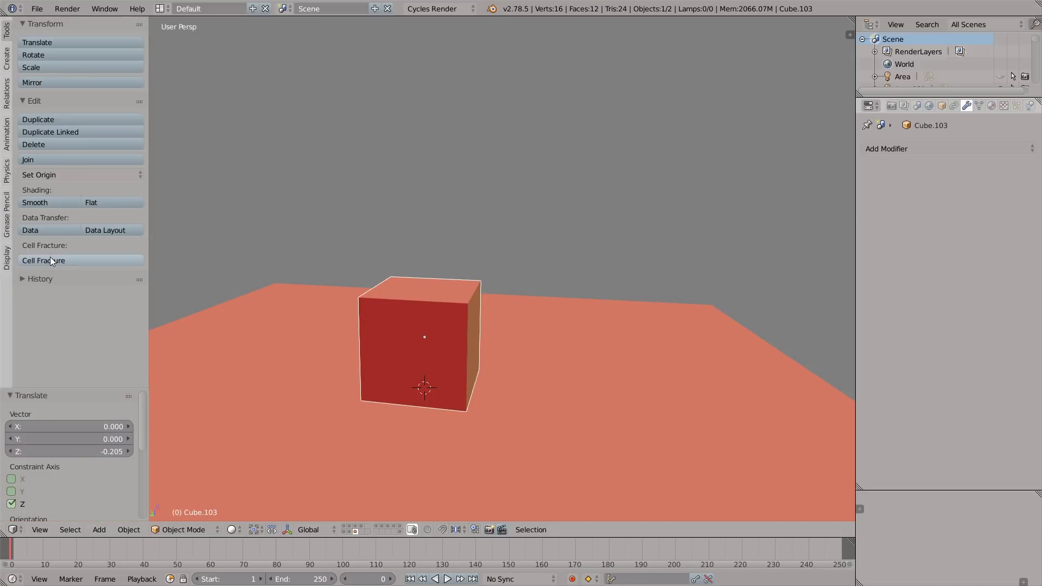
click(1016, 105)
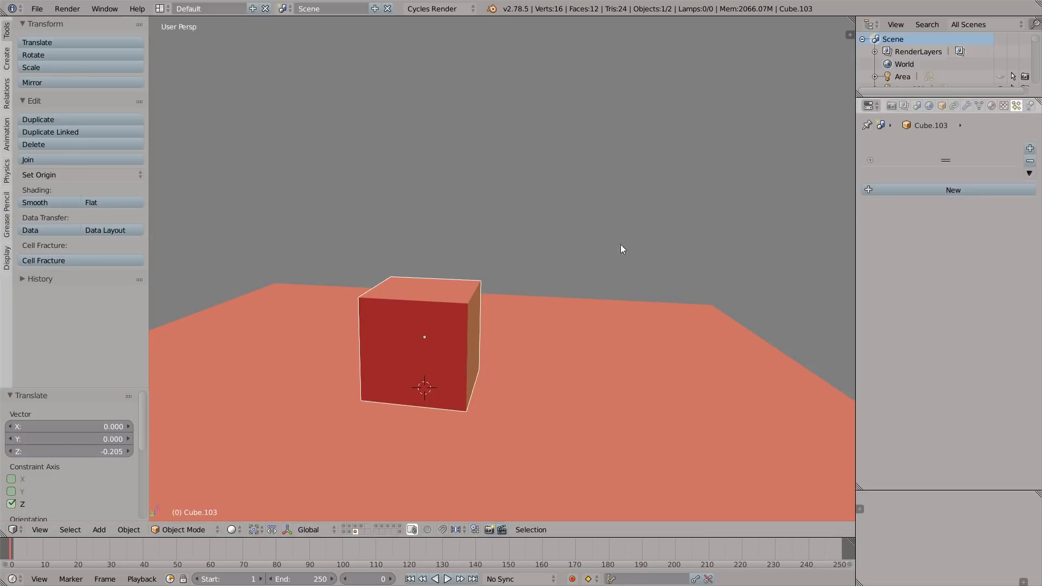
key(z)
click(917, 190)
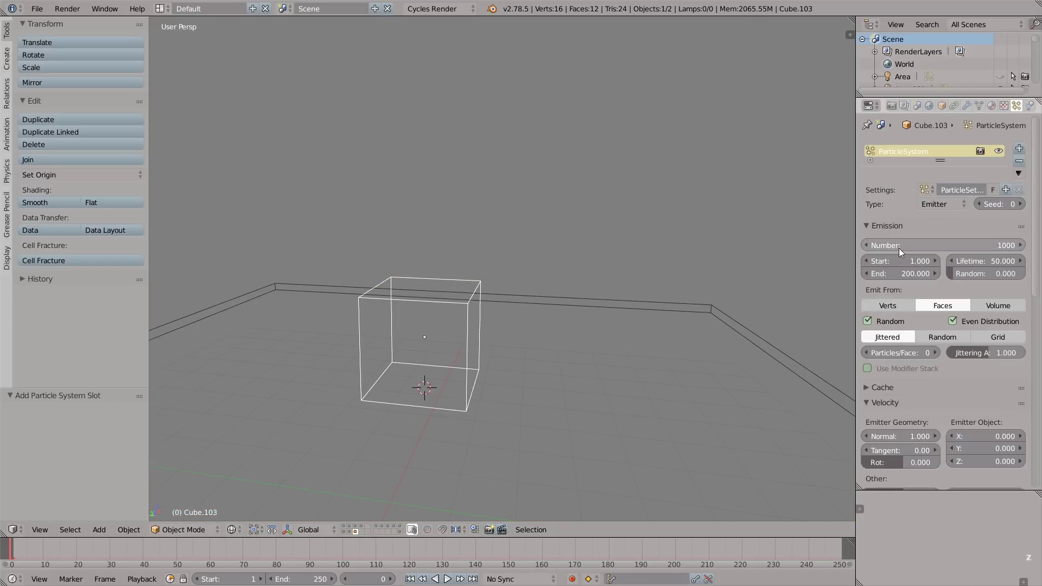
Step: Set the particle emission's end frame to 1, advance one frame and emit the particles from the cube's volume
click(917, 273)
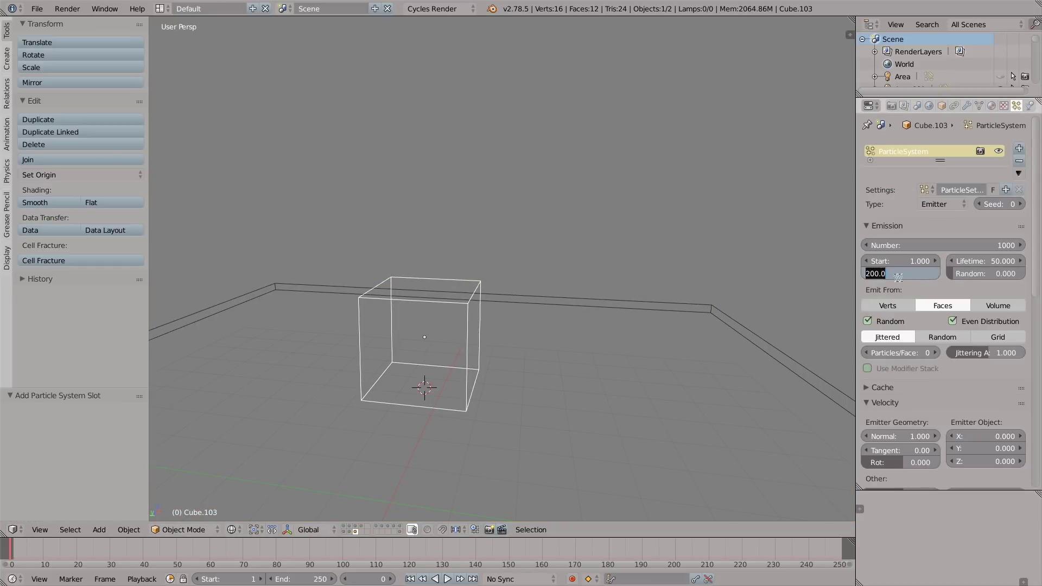
text(1)
key(Return)
key(Right)
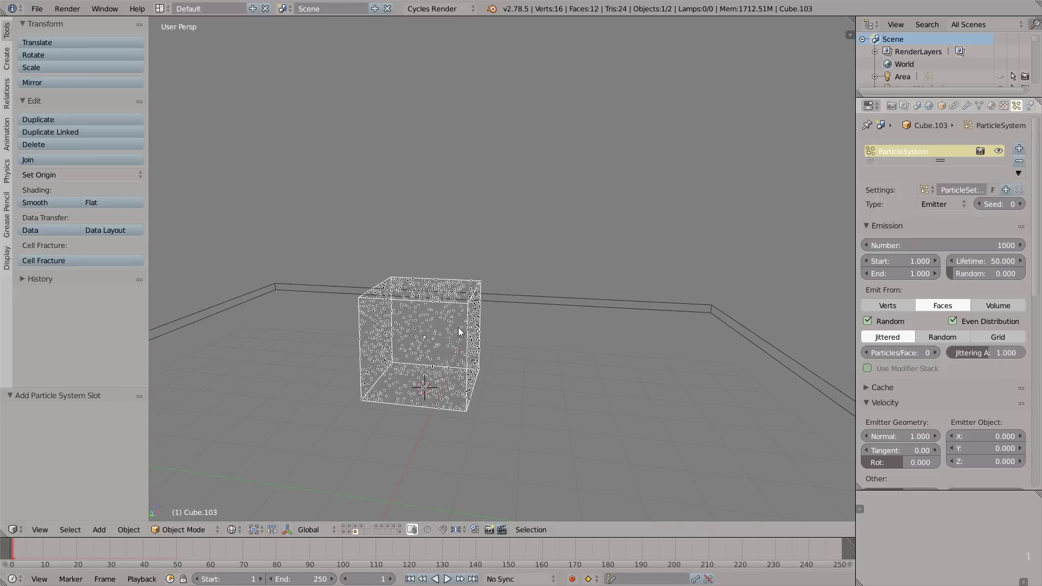
click(1005, 305)
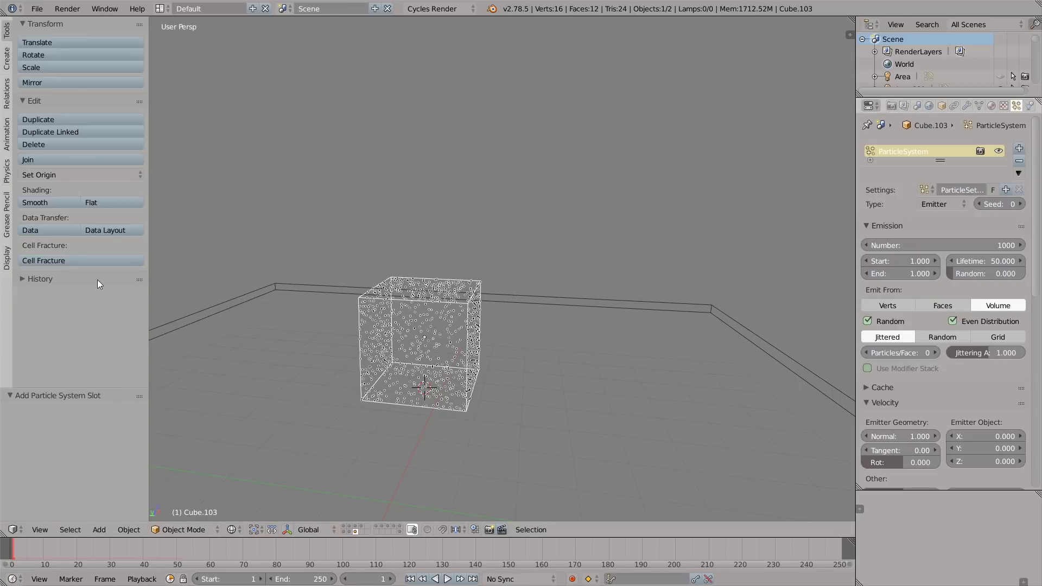
Step: Run Cell Fracture on the cube from its own particles with a source limit of 100 and a raised recursion
click(71, 260)
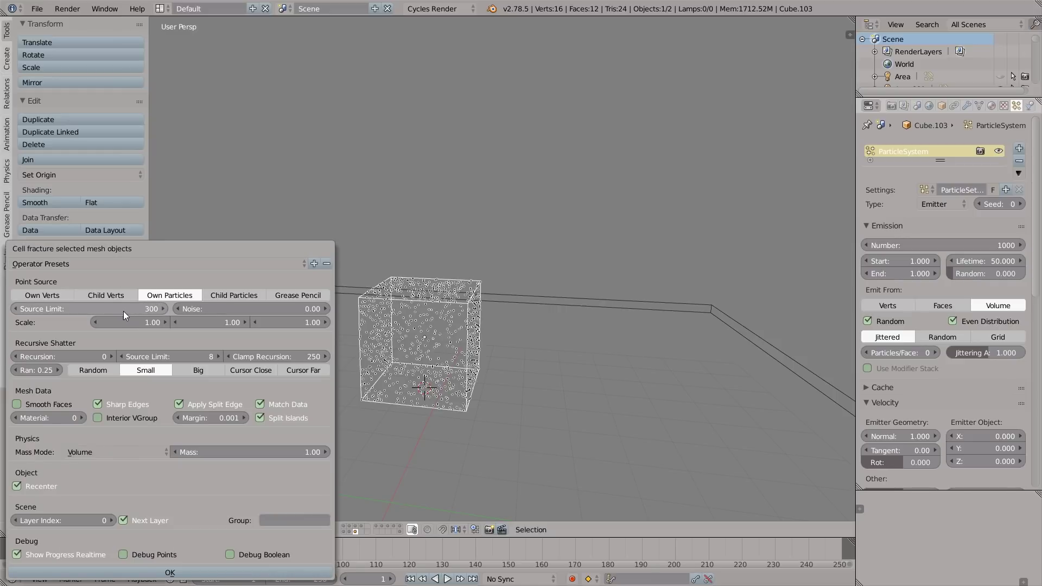
drag(123, 311, 69, 333)
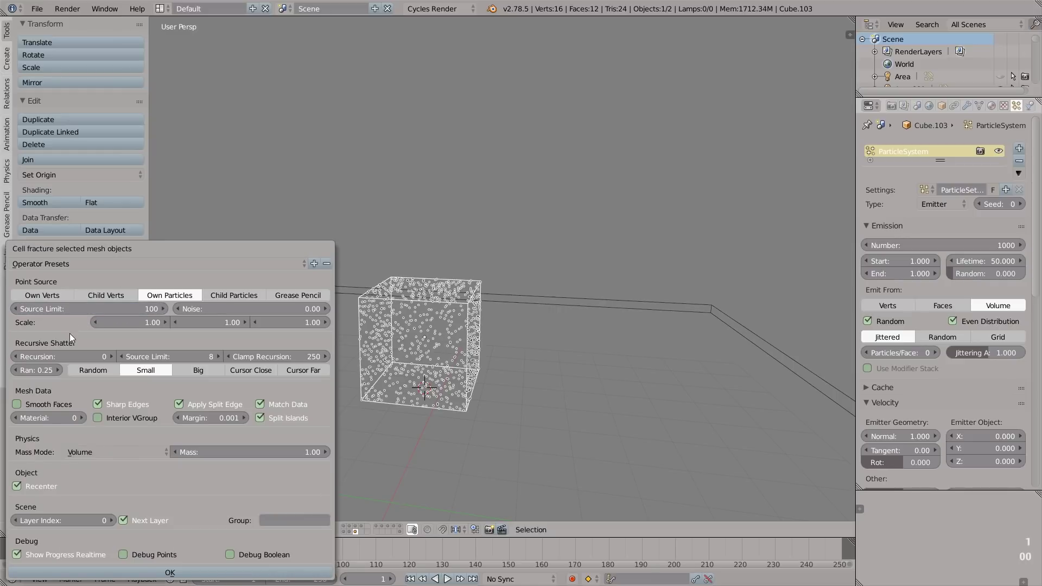
click(107, 356)
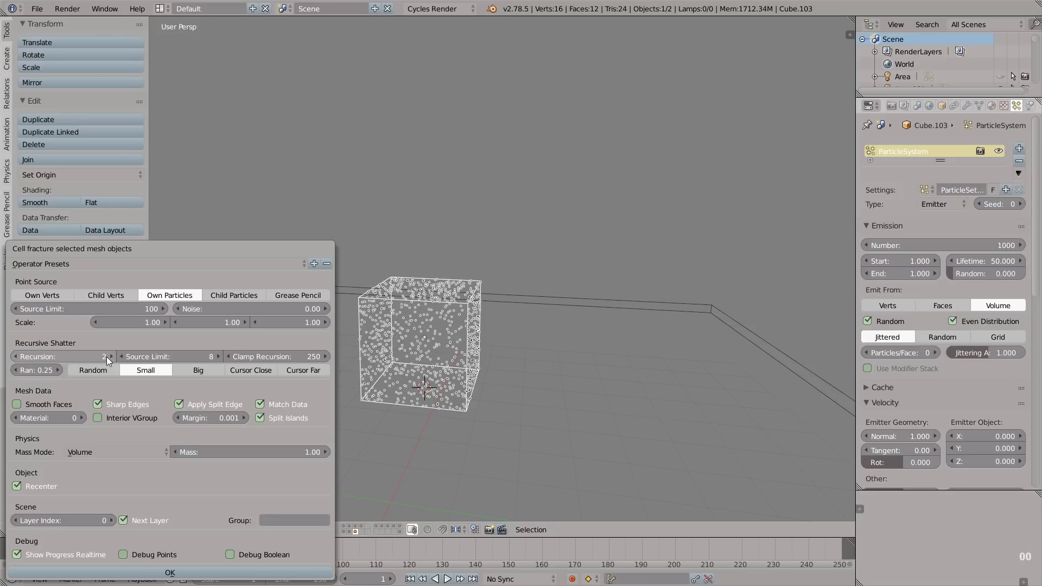
click(146, 574)
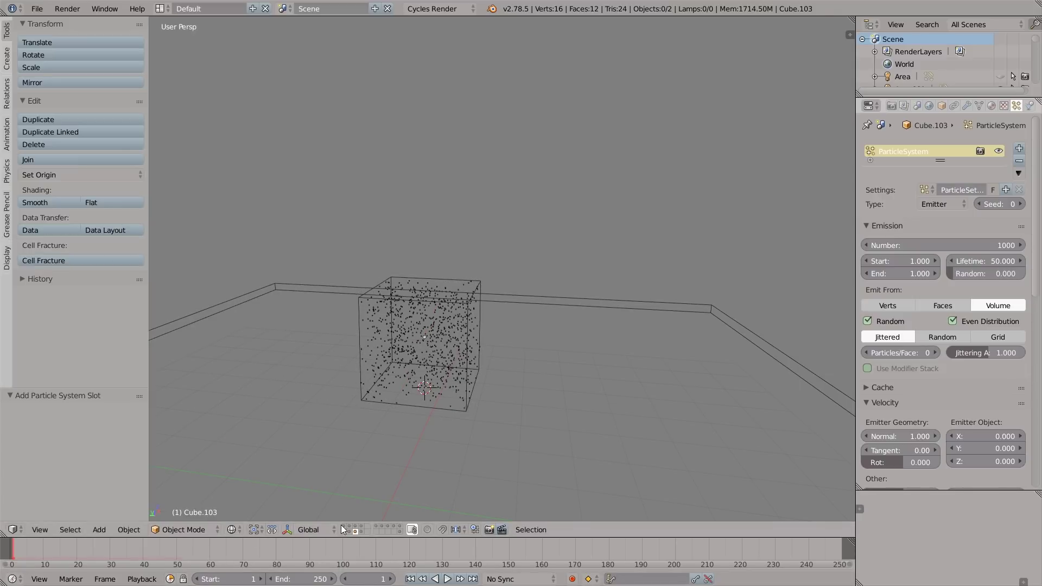
Step: Move the ground plane to the layer that holds the cube's fragments and show only that layer
click(361, 531)
click(355, 531)
right_click(554, 298)
key(m)
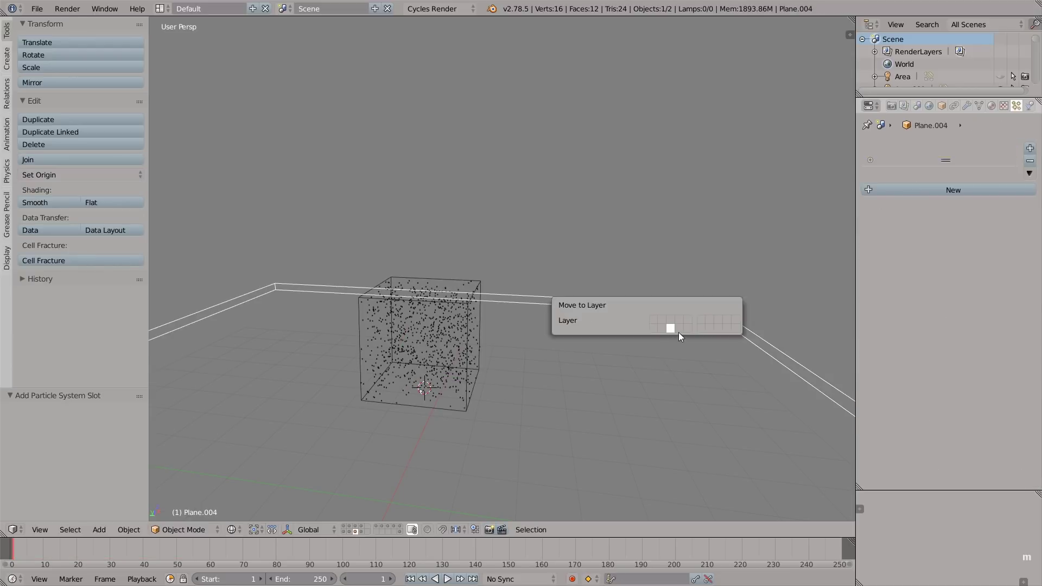
click(678, 329)
click(362, 531)
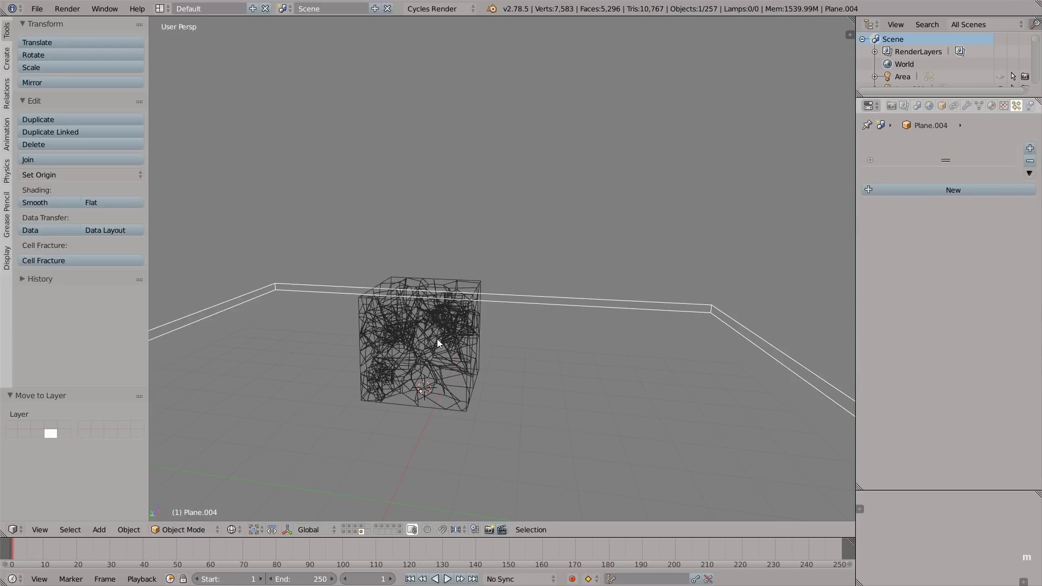
Step: Return to solid shading and make the ground plane a passive rigid body
key(z)
scroll(437, 338, down, 4)
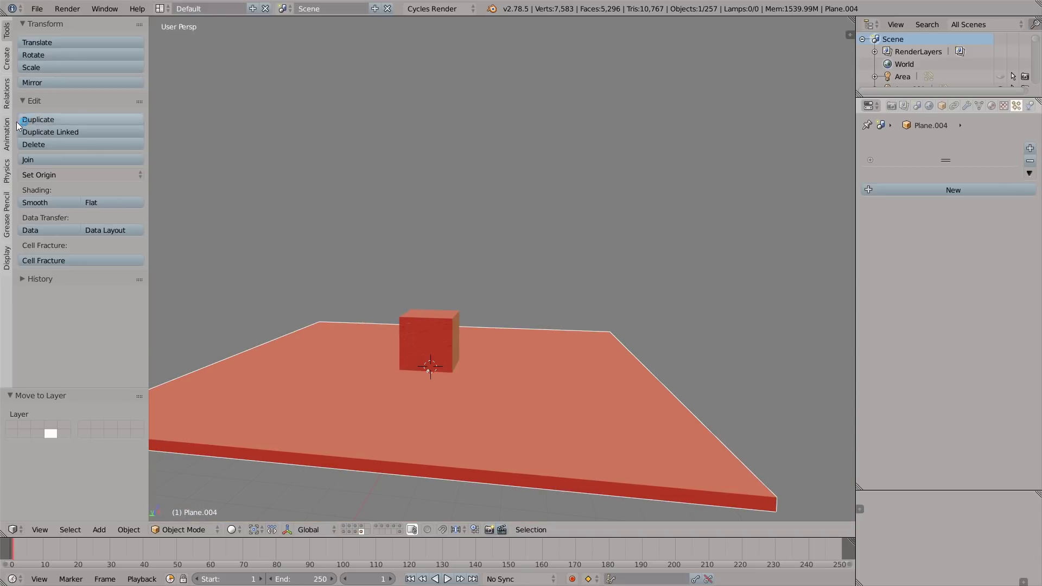
click(7, 171)
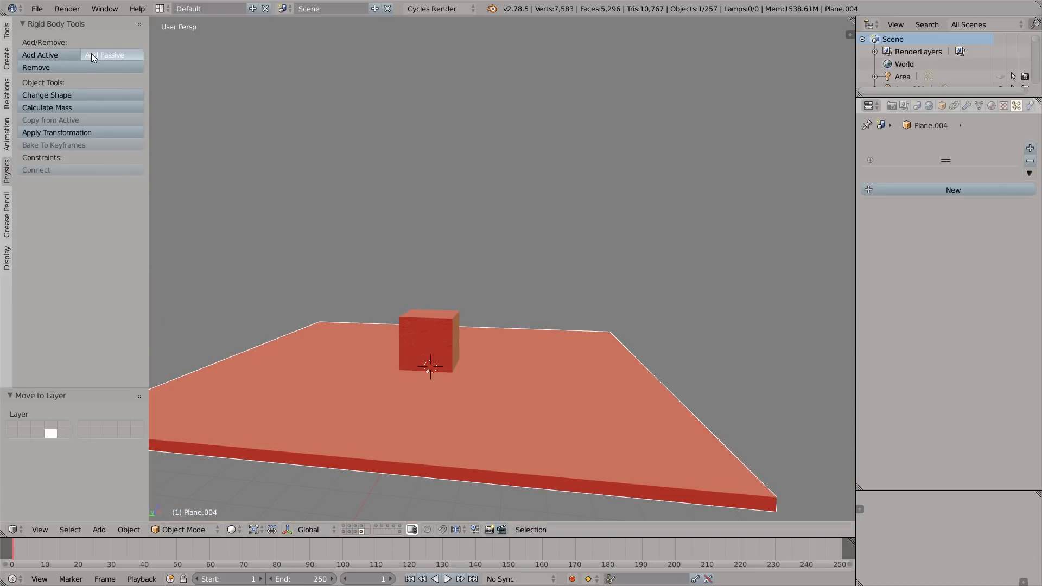
click(93, 54)
Step: Box-select all the cube's fragments in wireframe from a side-on view and make them active rigid bodies
key(z)
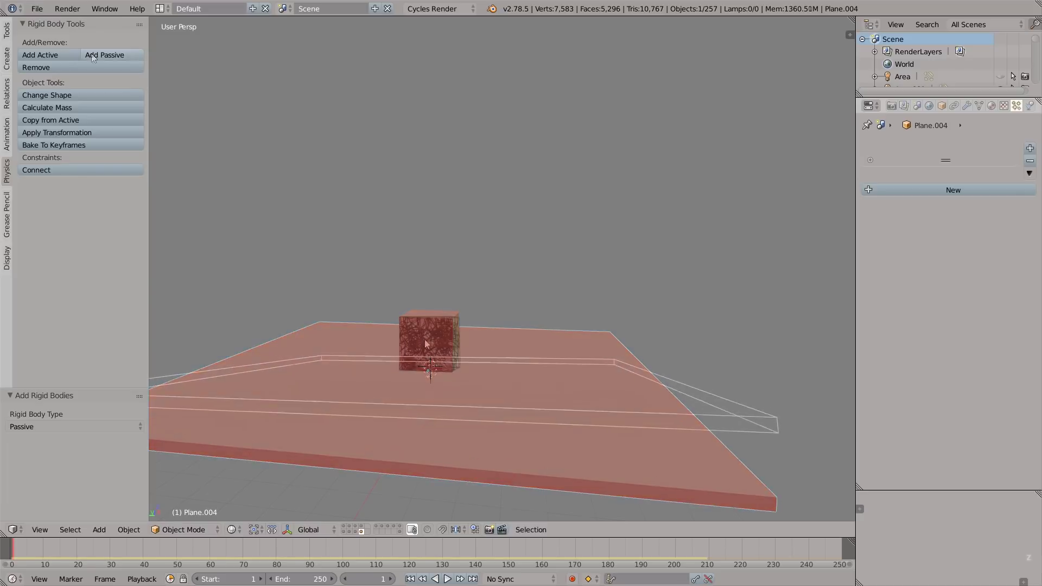
middle_drag(425, 380, 436, 332)
key(a)
key(b)
drag(380, 287, 477, 366)
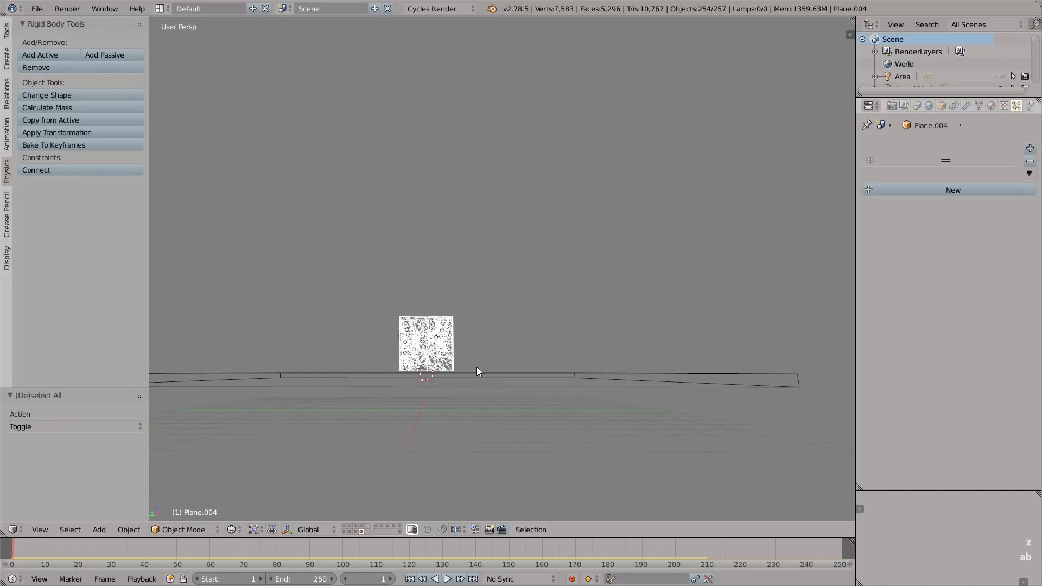
click(51, 55)
Step: Play the rigid body simulation of the fragments, stop it and return to the start of the timeline
key(alt+a)
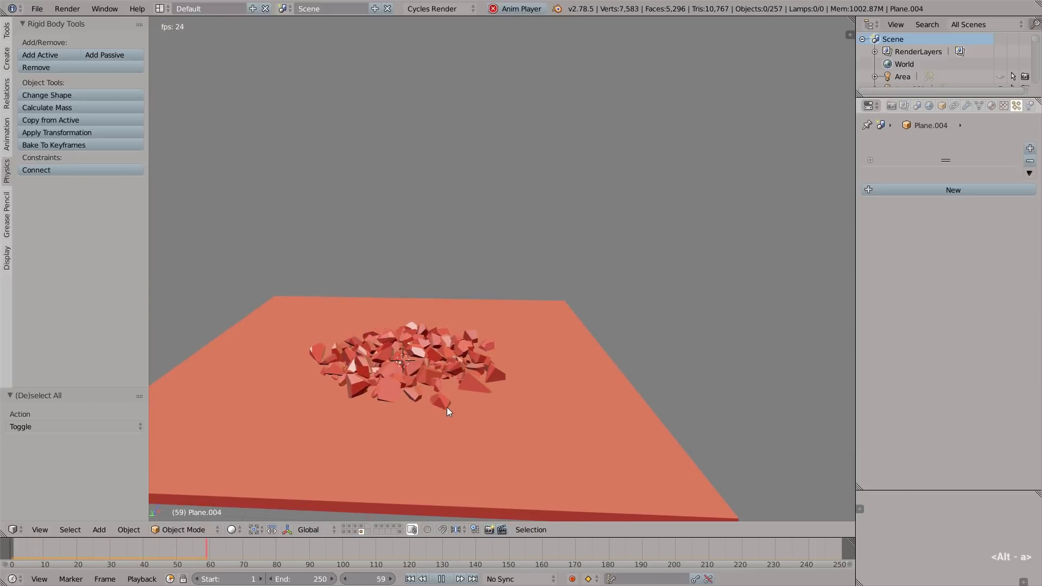
key(alt+a)
drag(210, 555, 8, 550)
middle_drag(400, 350, 389, 350)
key(alt+a)
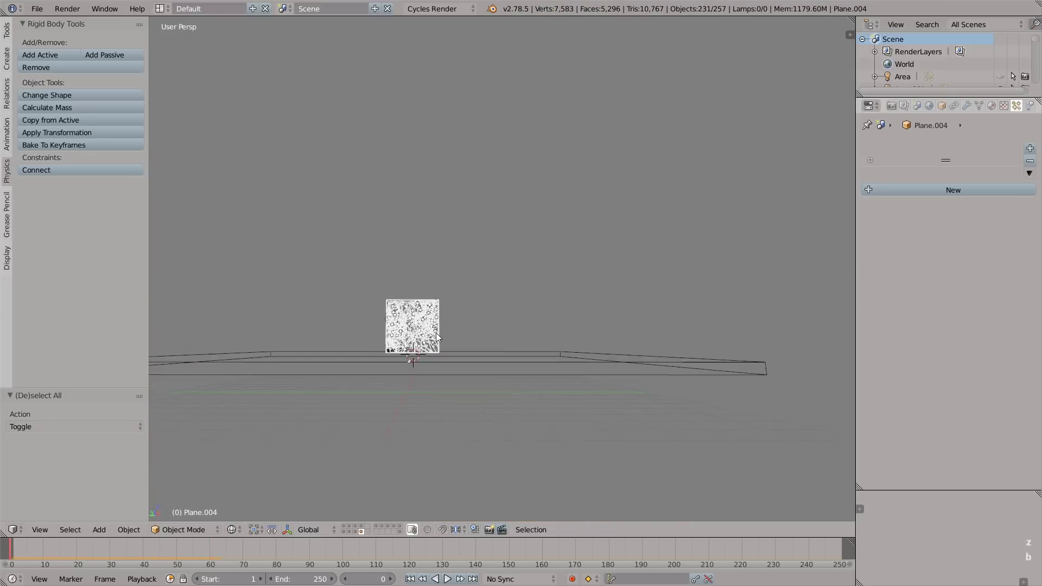
Step: Connect the selected fragments to the active one with rigid body constraints of type Fixed
middle_drag(437, 337, 420, 347)
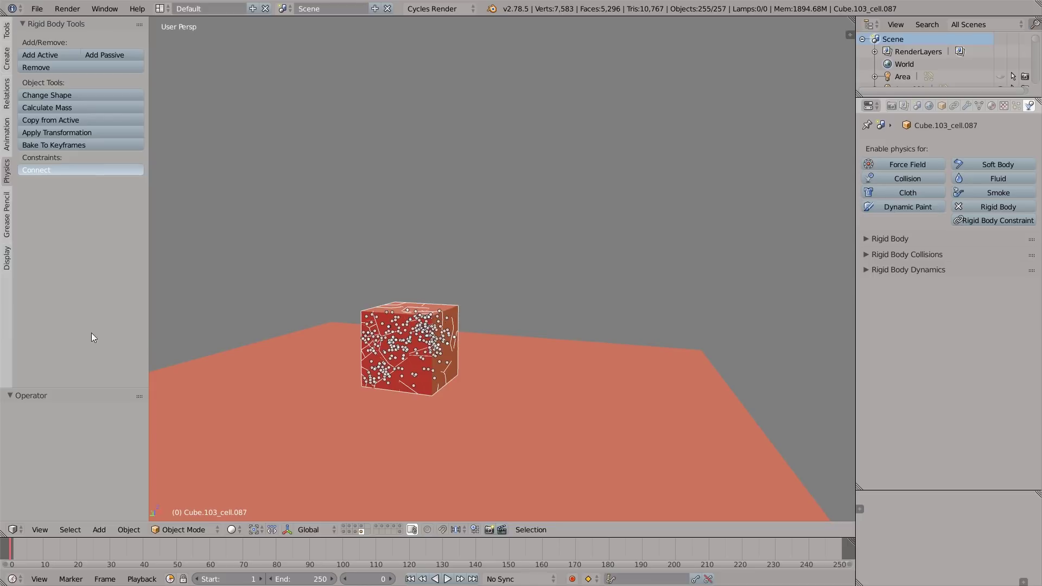
click(52, 427)
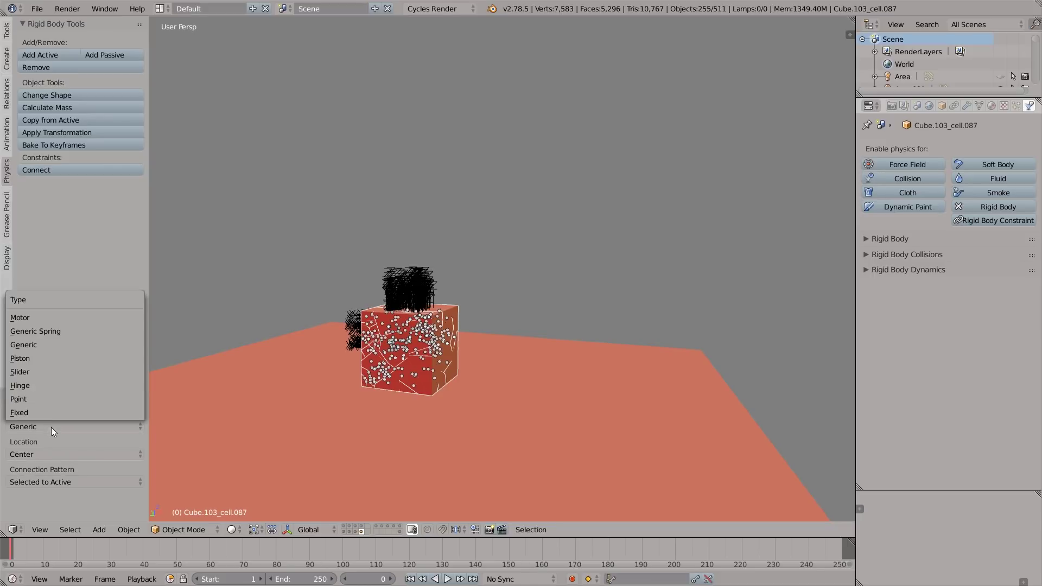
click(41, 413)
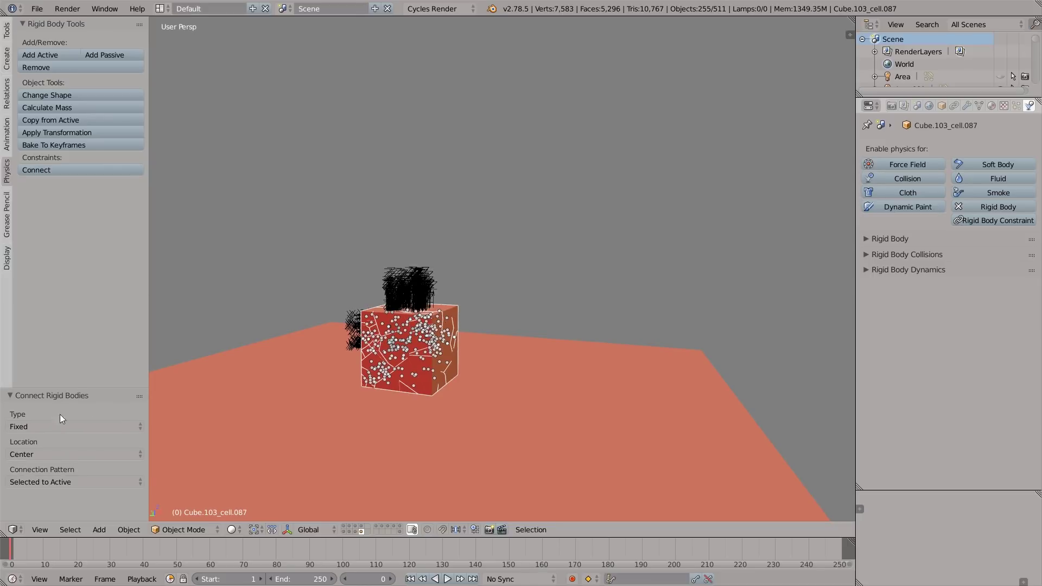
Step: Play the simulation with the fixed constraints, stop it and rewind to the first frame
key(alt+a)
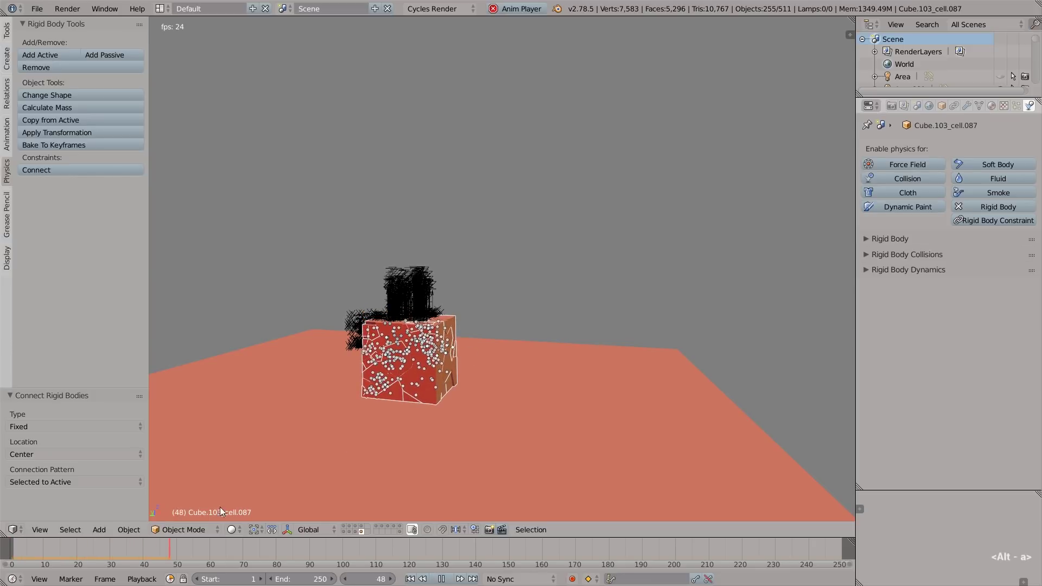
key(alt+a)
drag(146, 549, 41, 553)
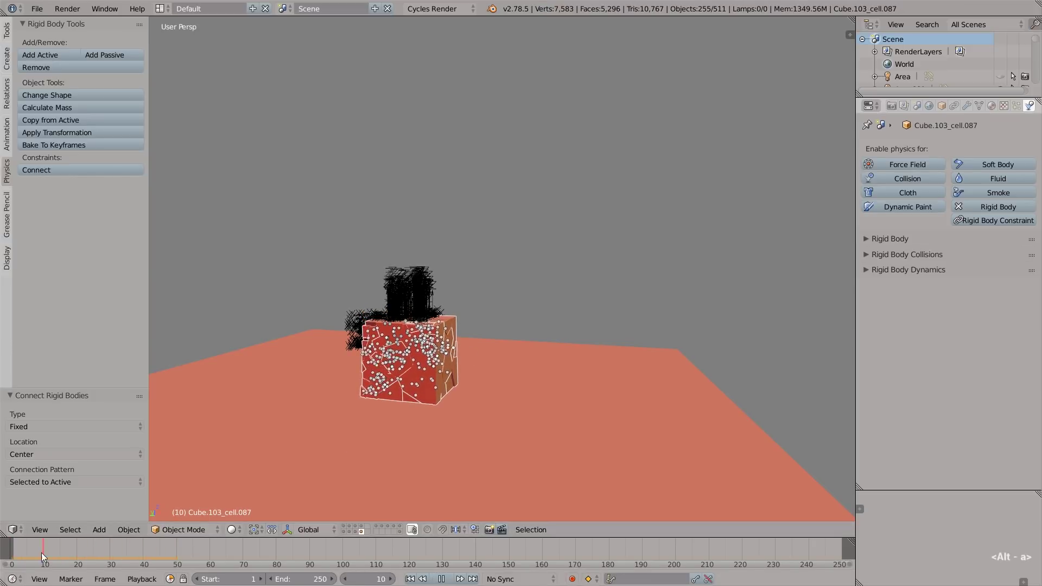
drag(41, 552, 5, 556)
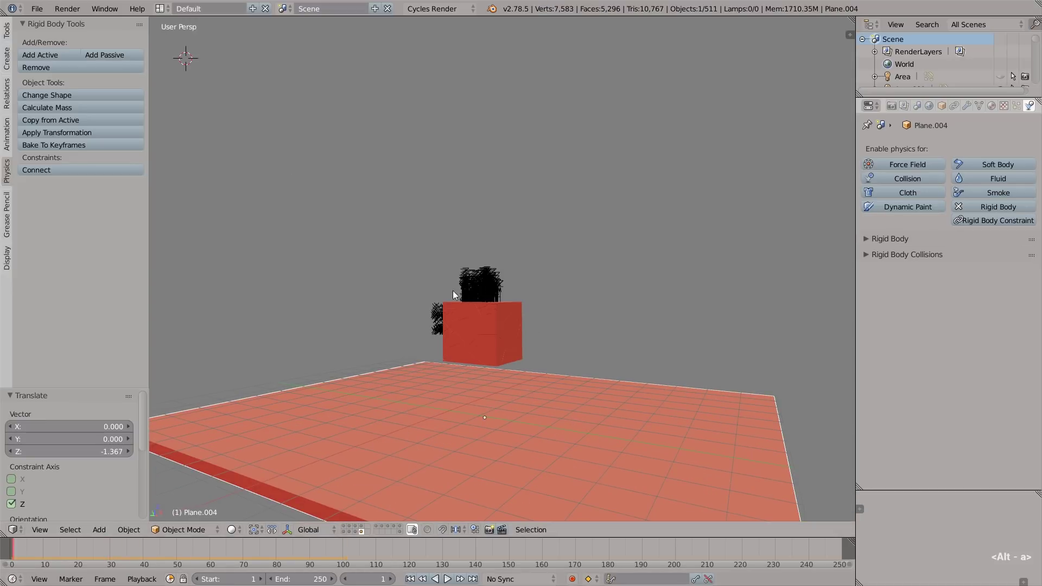
Step: Select one of the constraint empties above the cube and extend the selection to all objects of the same type
right_click(478, 280)
key(shift+g)
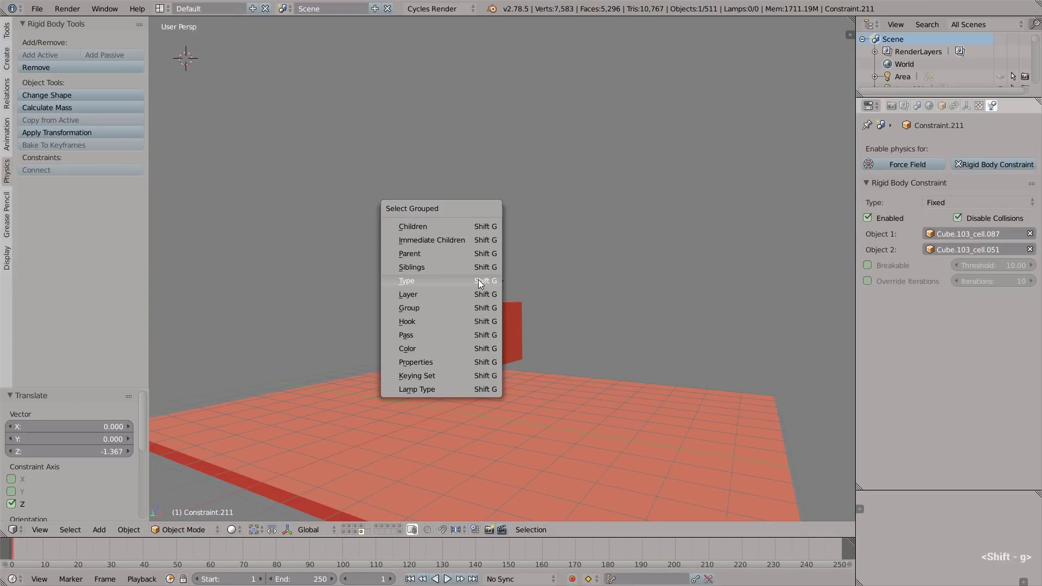
click(477, 279)
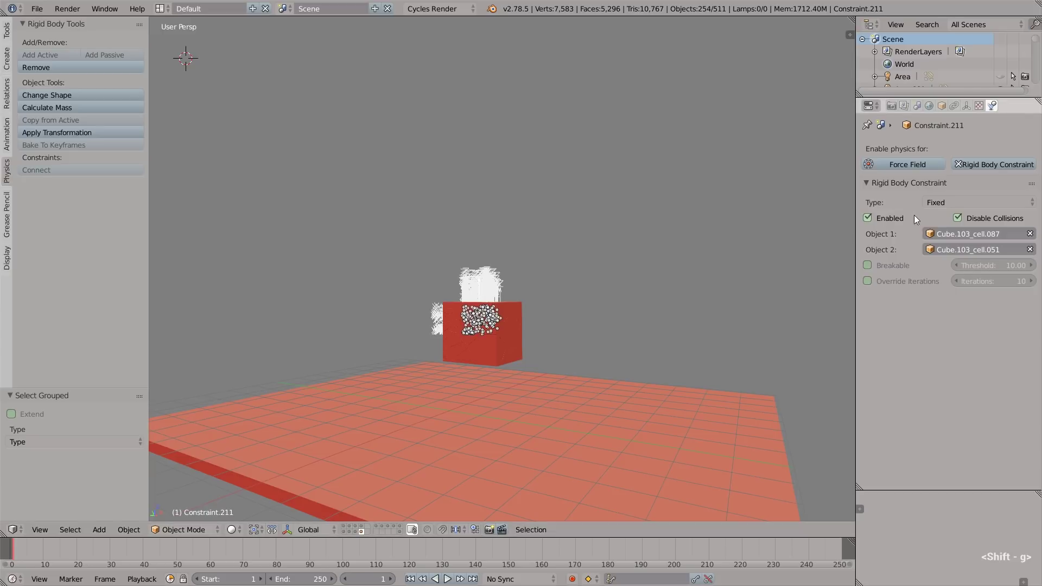
Step: Make the constraints breakable with a threshold of 3 for the whole selection, play the simulation and open the threshold's Copy To Selected option
click(896, 264)
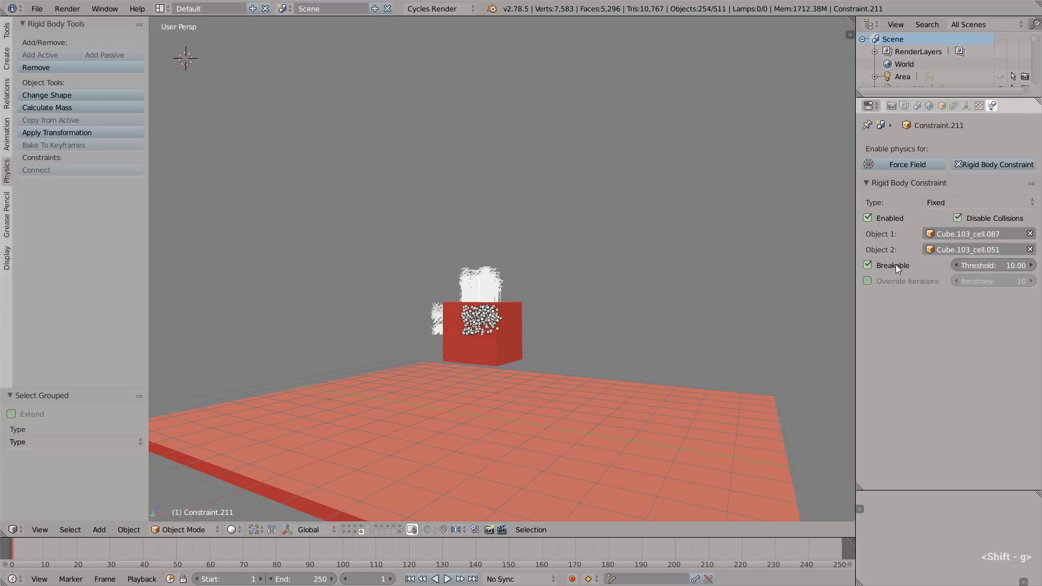
click(976, 265)
text(3)
key(alt+Return)
key(alt+a)
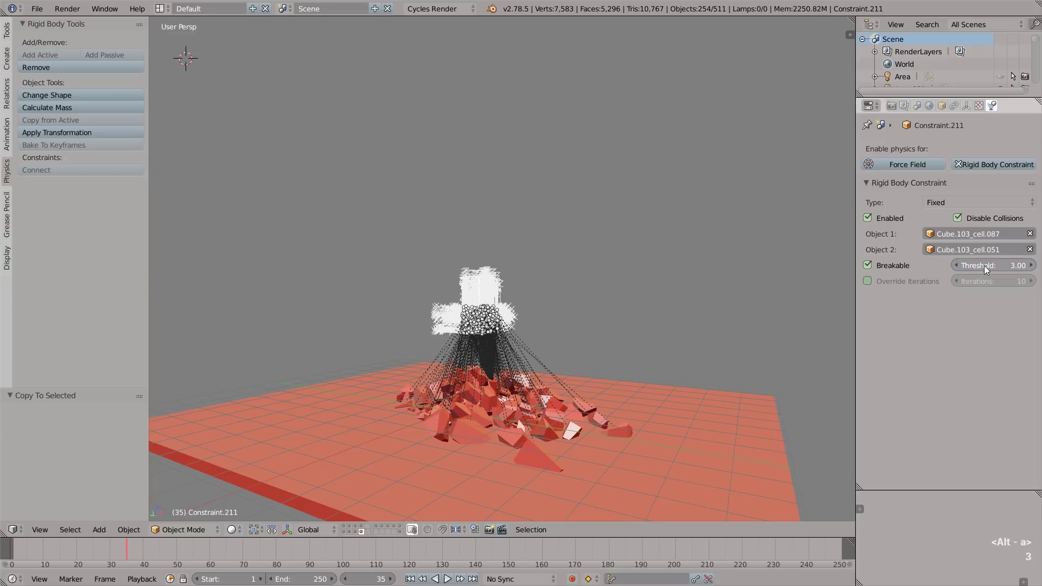
right_click(983, 265)
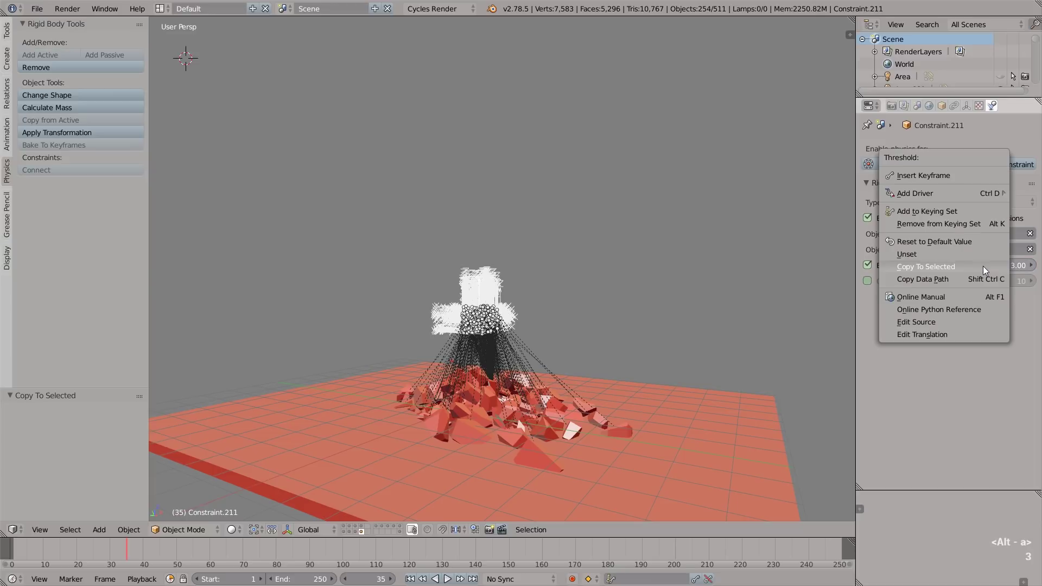
Step: Rewind the timeline to the start and replay the cube simulation with the breakable constraints at a threshold of 2
drag(128, 541, 15, 541)
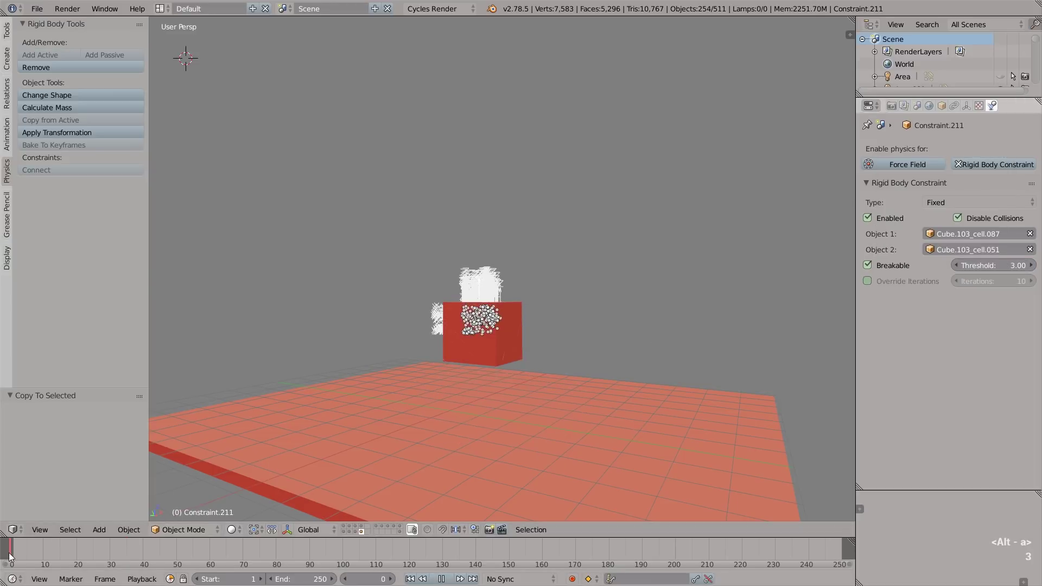
key(alt+a)
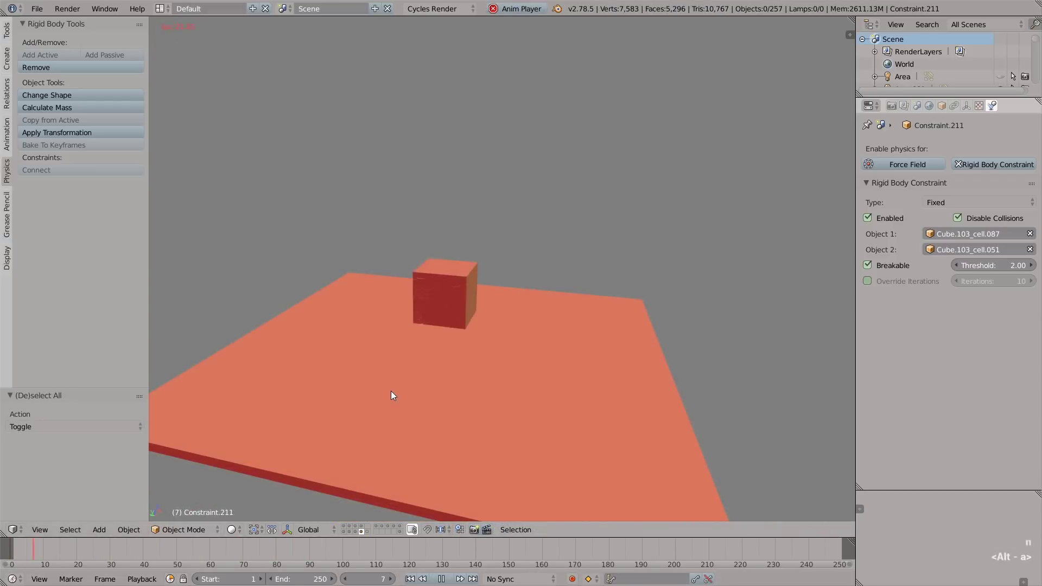
middle_drag(402, 382, 471, 365)
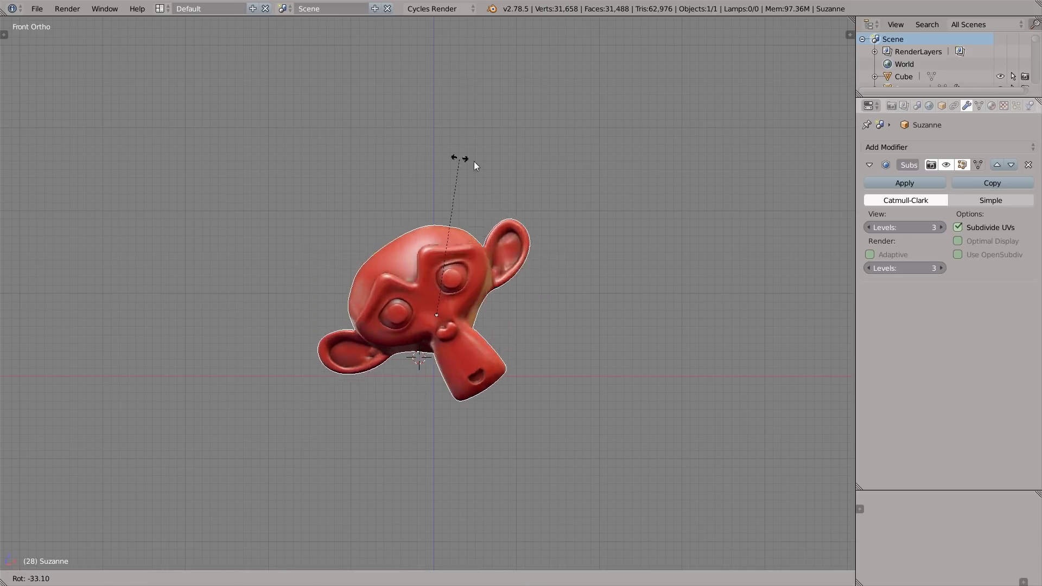
Step: Try a plain rotation of the monkey head, cancel it, and start a free trackball rotation in perspective view
key(r)
key(Escape)
middle_drag(551, 337, 513, 314)
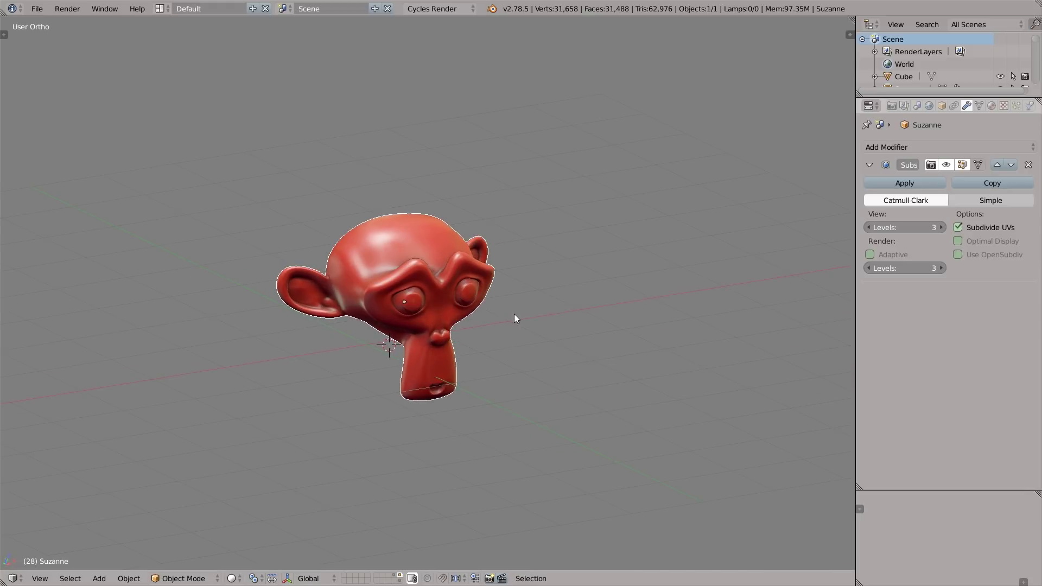
key(KP_5)
key(r)
key(r)
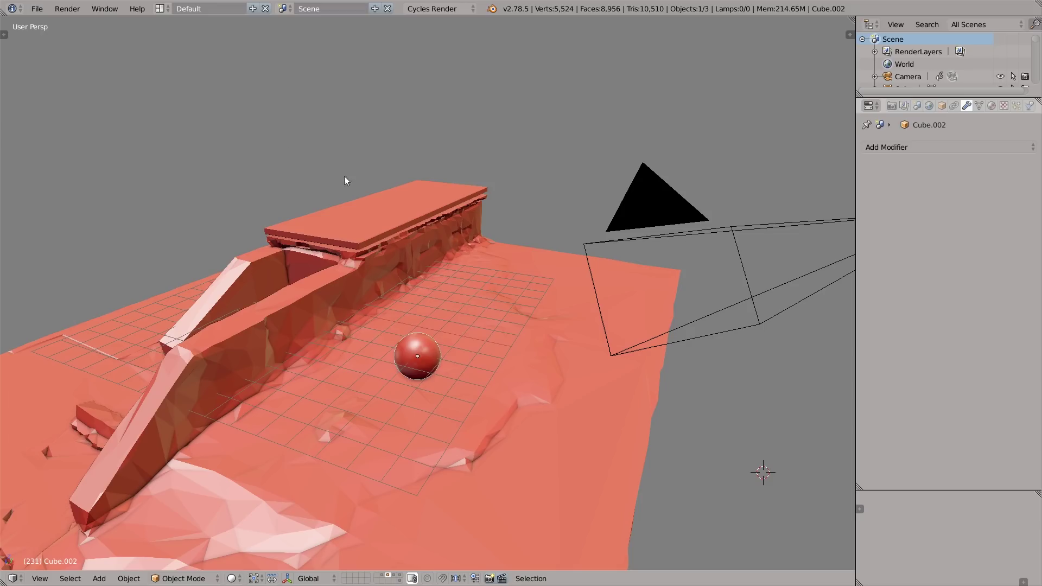
Step: Search the add-ons in the user preferences for "pie" and enable Pie Menu: UI Pie Menu Official
click(38, 9)
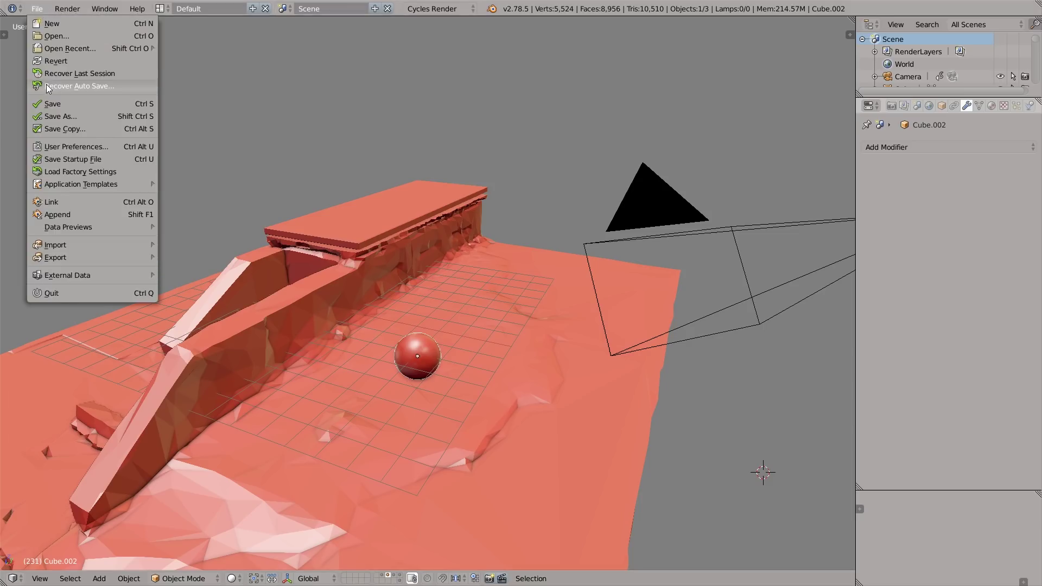
click(64, 145)
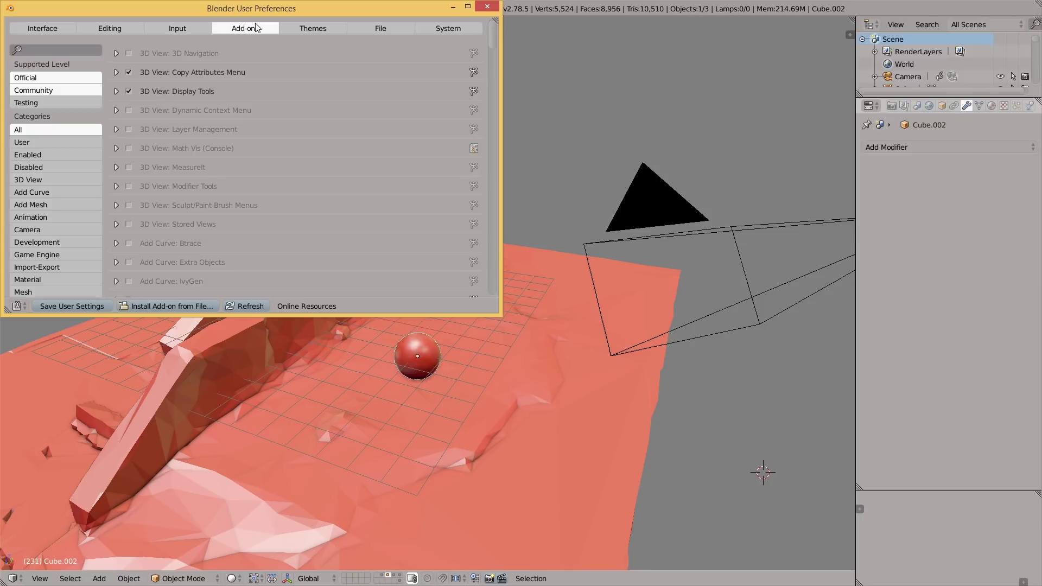
click(54, 49)
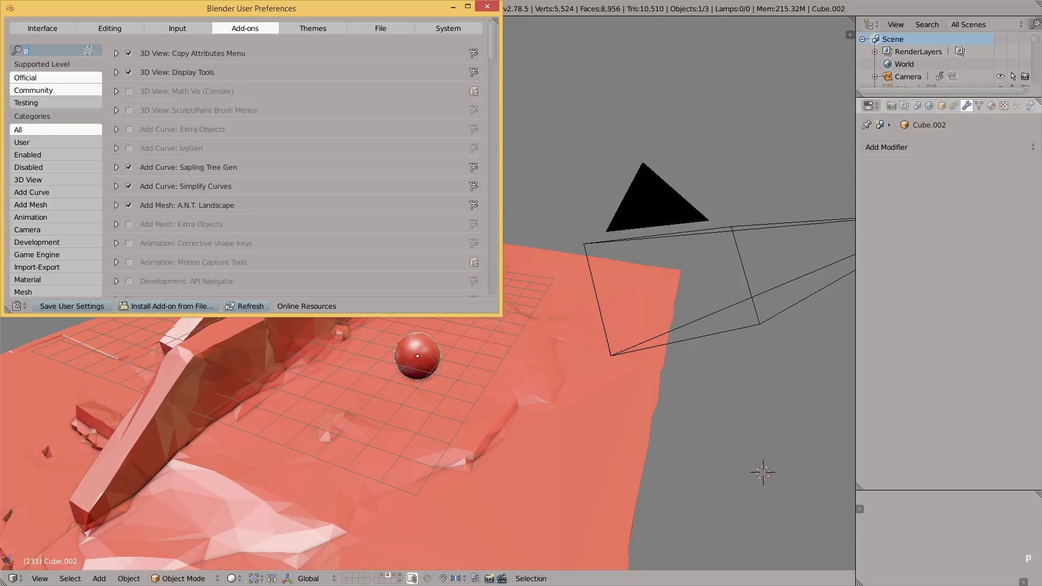
text(ie)
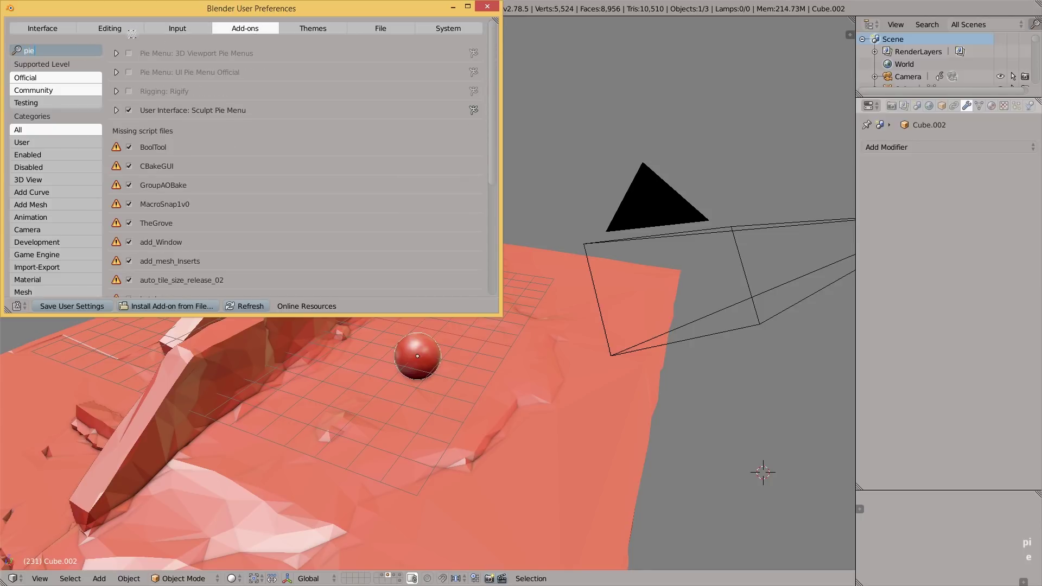
click(132, 54)
click(129, 72)
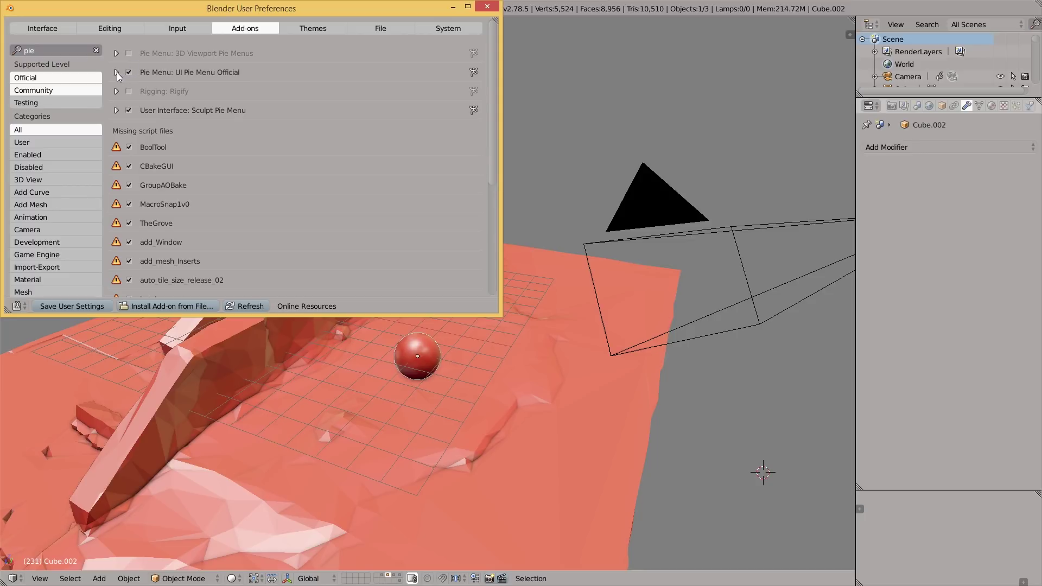
Step: Review the UI Pie Menu Official add-on's details and its list of individual pie menus, and return to the scene
click(116, 72)
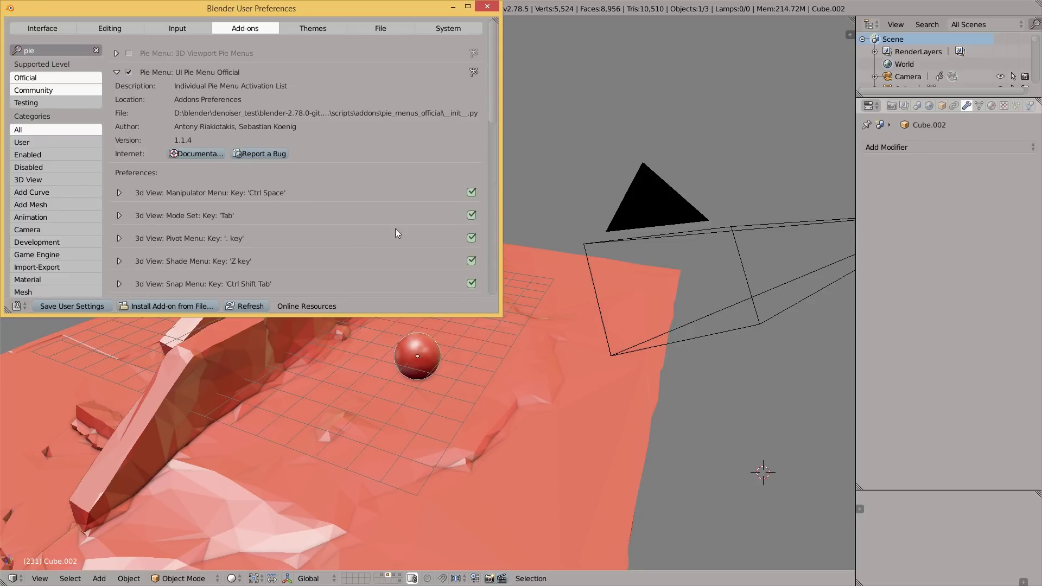
scroll(464, 218, down, 4)
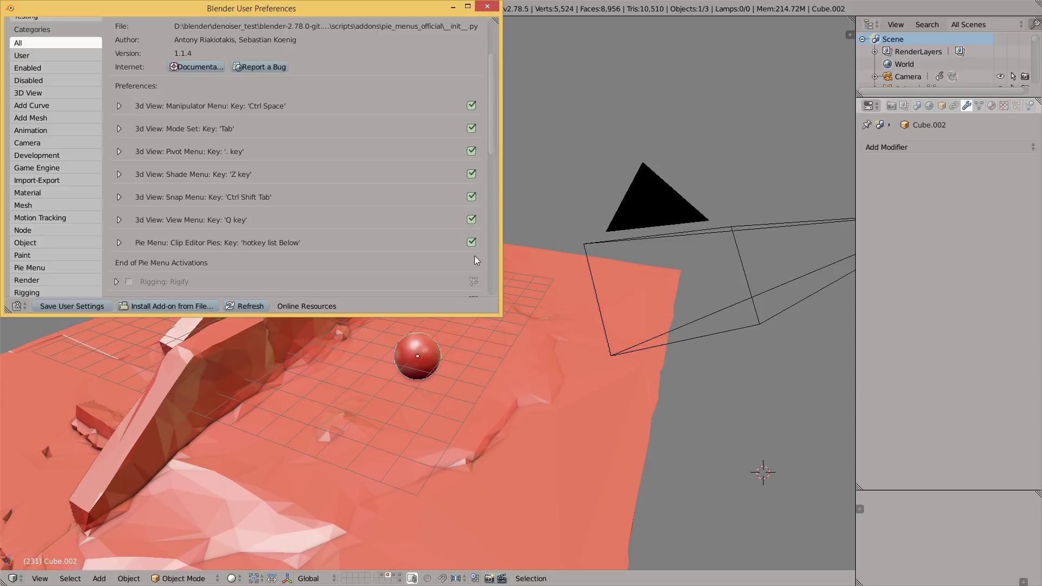
click(440, 370)
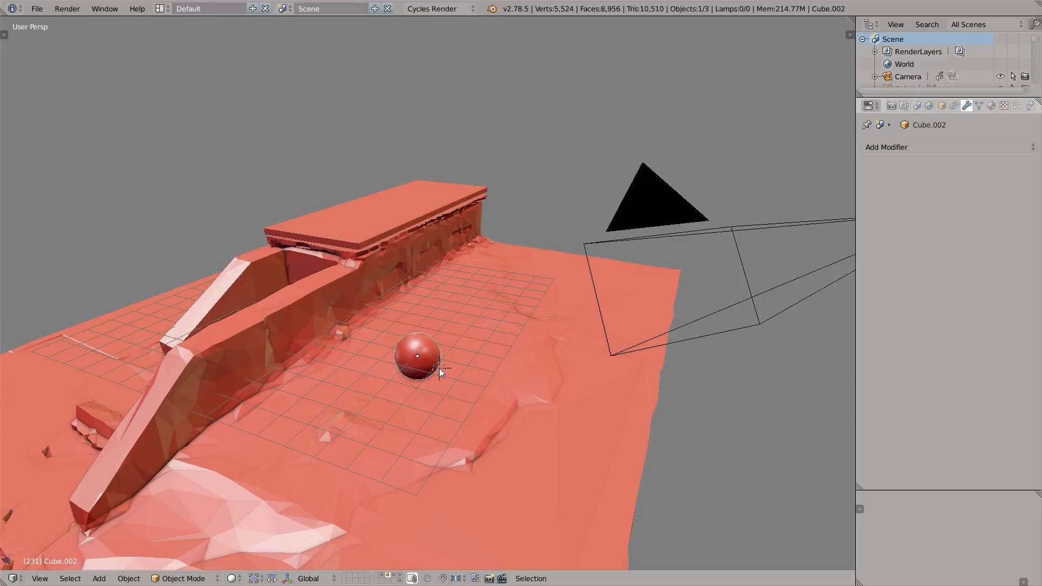
Step: Switch the viewport shading to Bounding Box and on to Wireframe using the Shade pie
key(z)
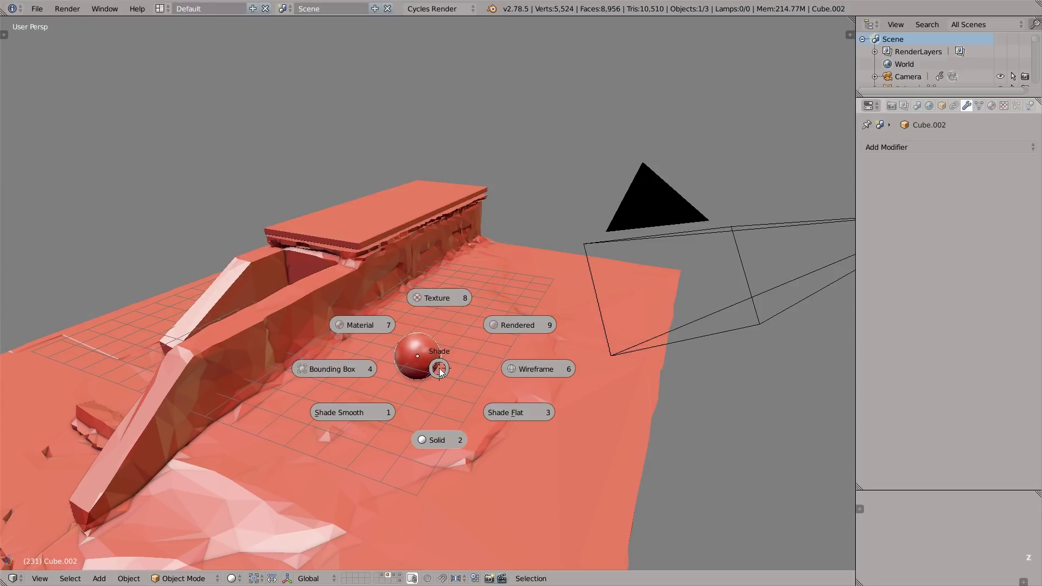
click(365, 368)
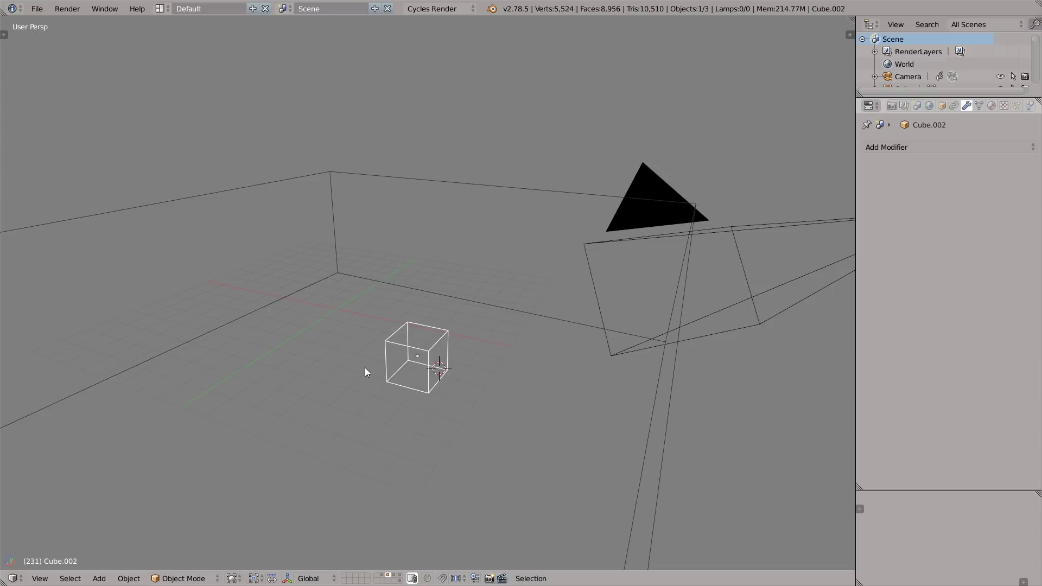
key(z)
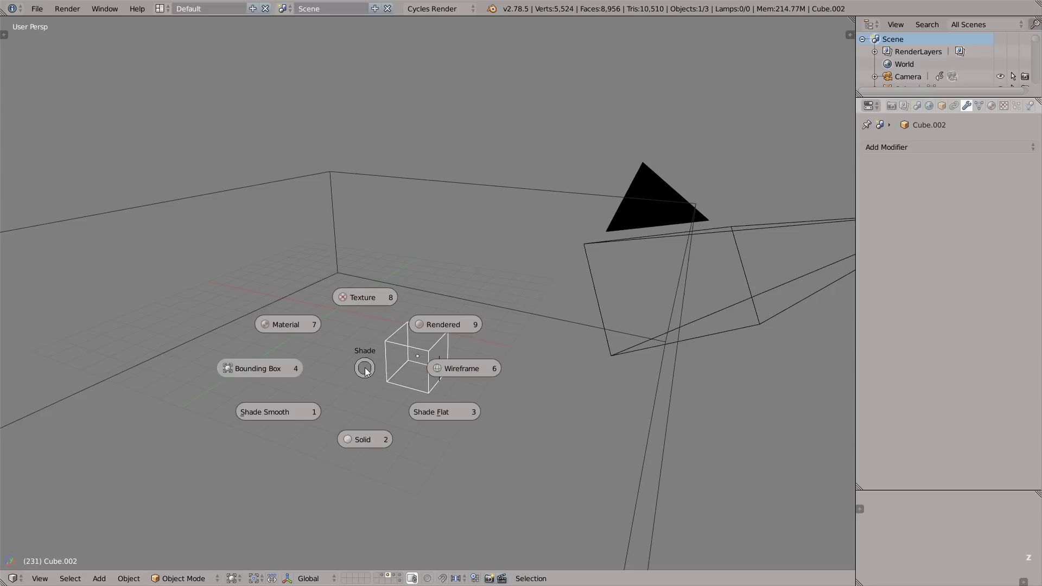
click(464, 368)
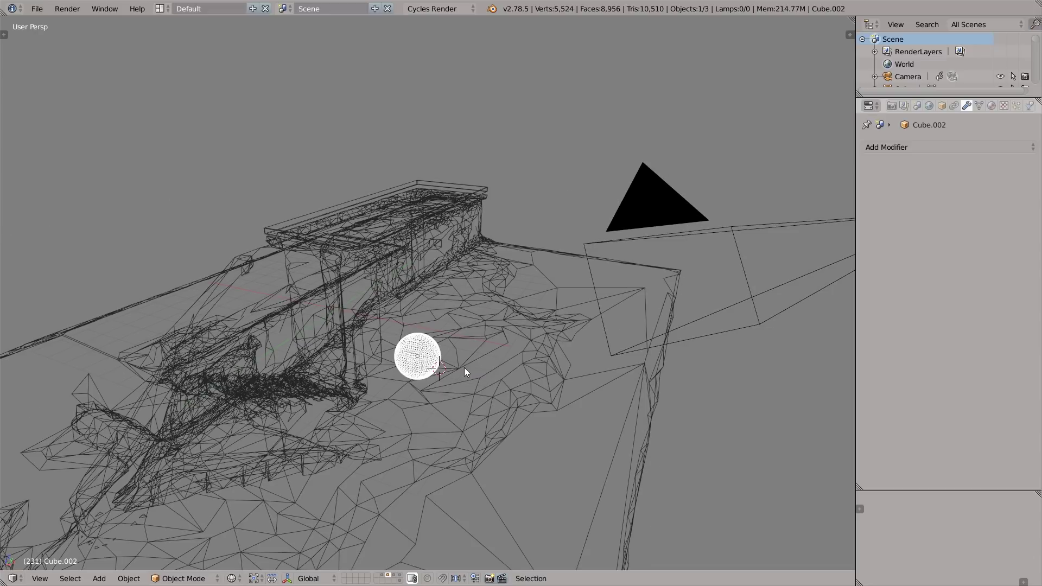
Step: Cycle the viewport shading quickly through several display modes, ending with Rendered
key(z)
click(392, 367)
key(z)
click(473, 369)
key(z)
click(382, 320)
key(z)
click(431, 284)
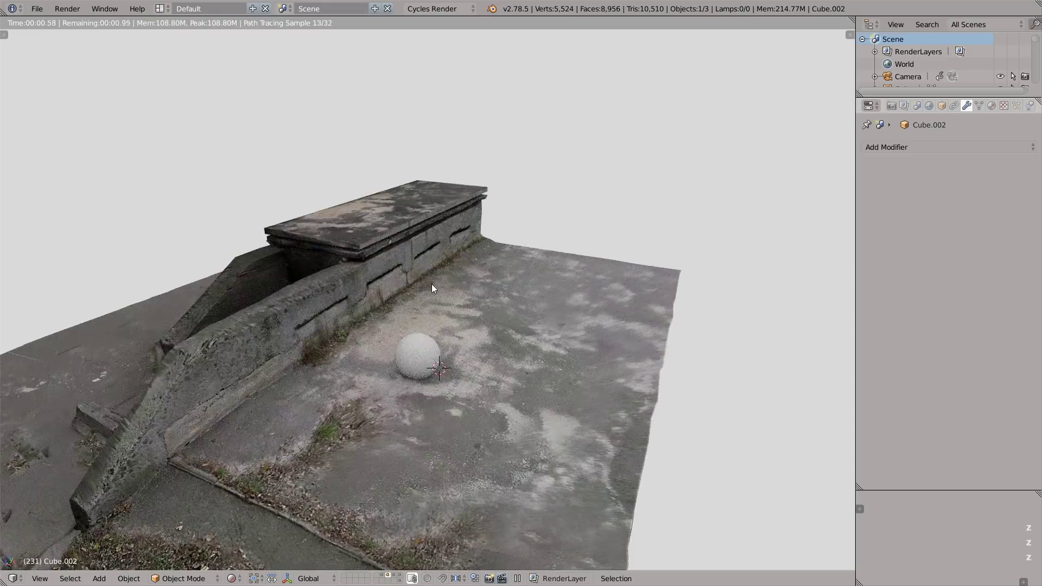
Step: Change the viewport shading from the rendered preview to Bounding Box
key(z)
click(348, 311)
key(z)
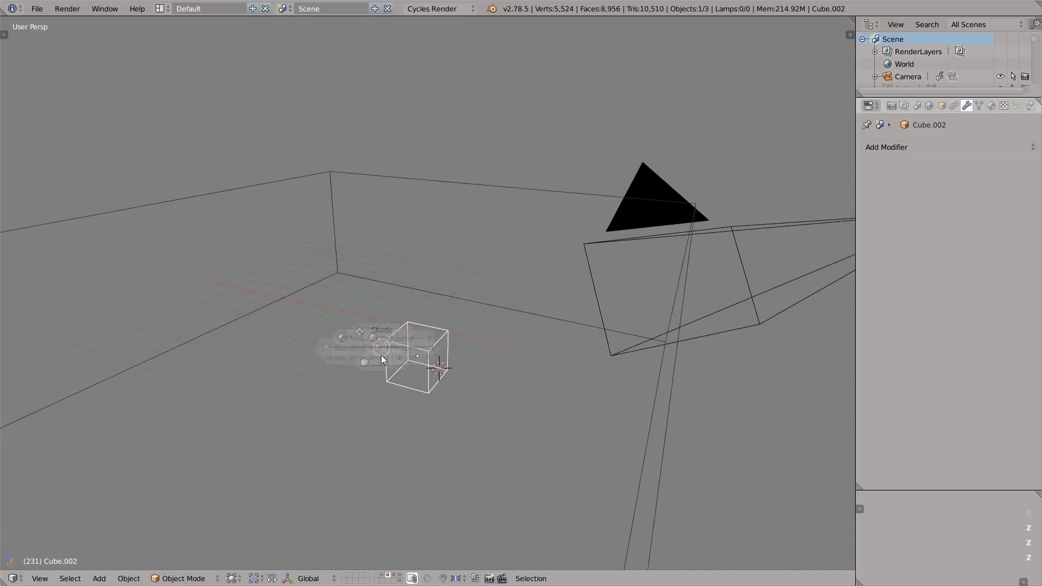
key(z)
click(304, 326)
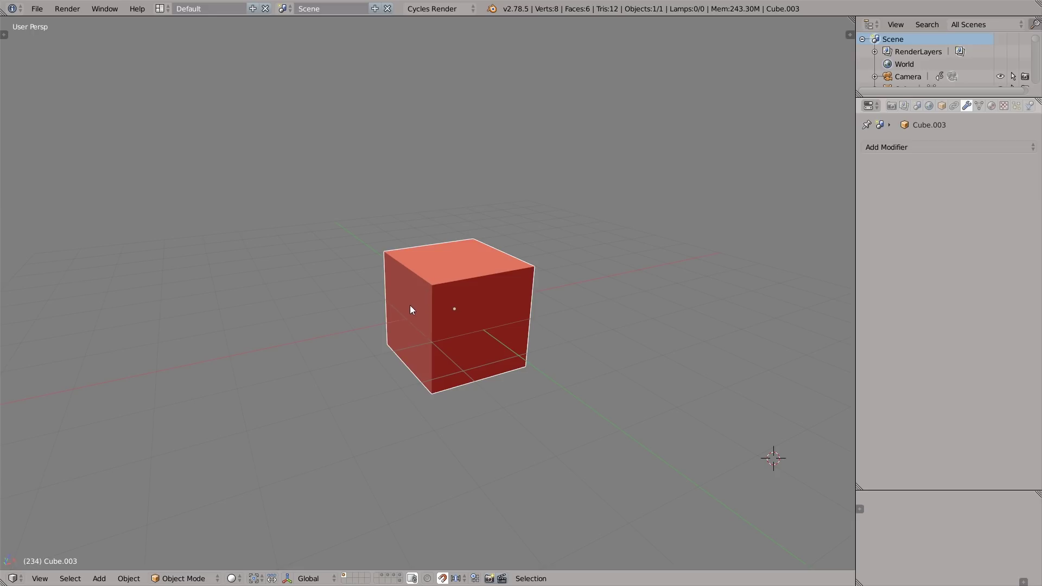
Step: Add a Subdivision Surface modifier to the cube and try view levels 1 to 4, settling on level 3
key(ctrl+1)
key(ctrl+2)
key(ctrl+3)
key(ctrl+4)
key(ctrl+3)
key(ctrl+2)
key(ctrl+3)
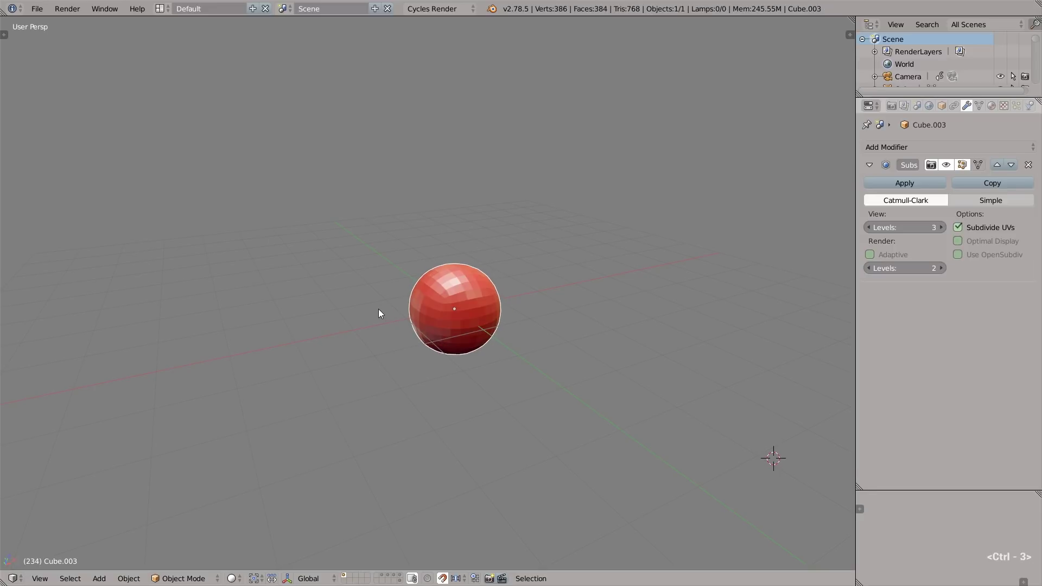
Step: Set the cube's subdivision level to 4, reset it to 0, and raise it to 5
key(ctrl+4)
key(ctrl+shift+5)
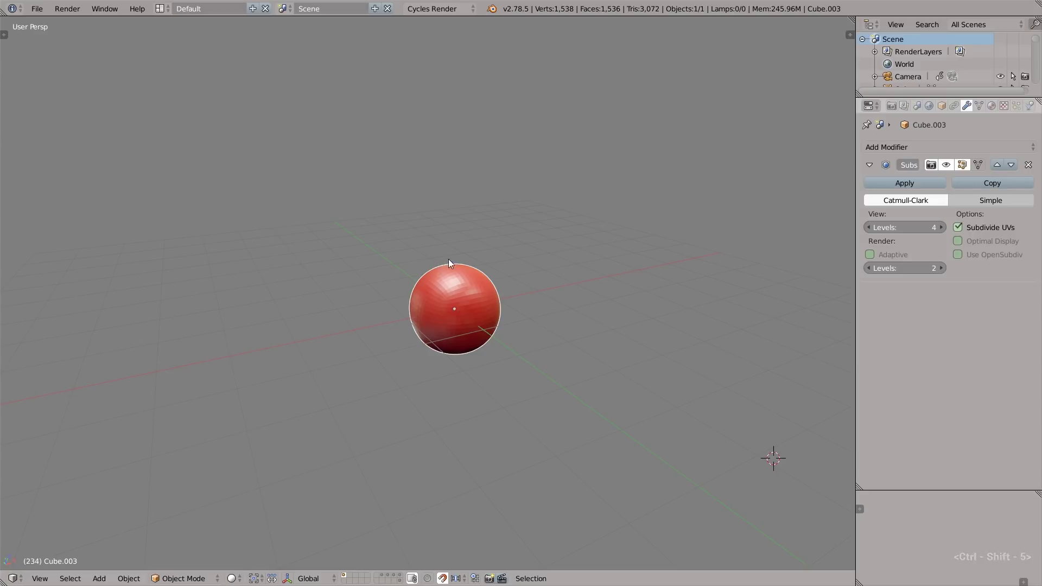
key(ctrl+0)
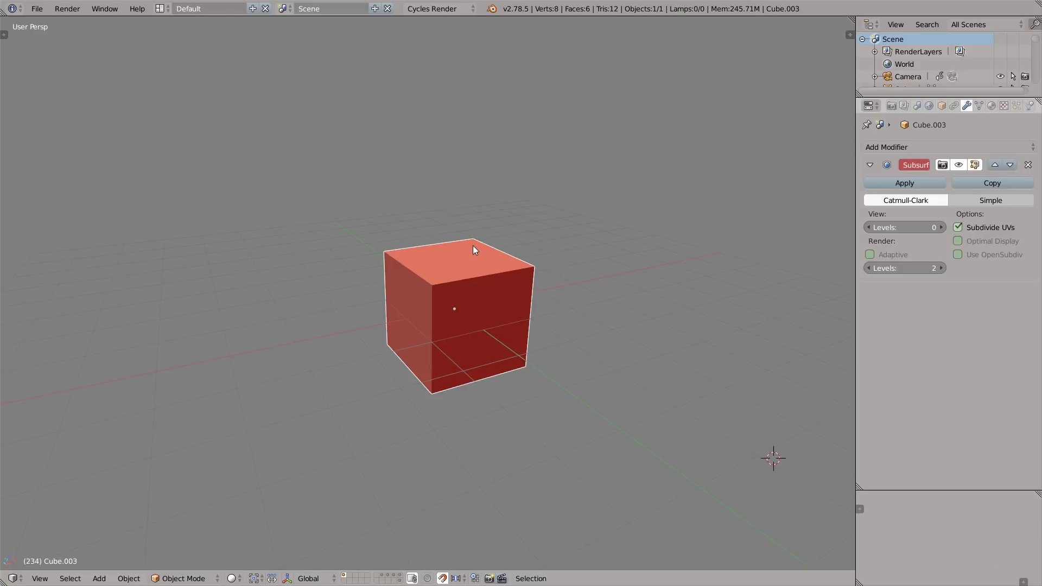
key(ctrl+5)
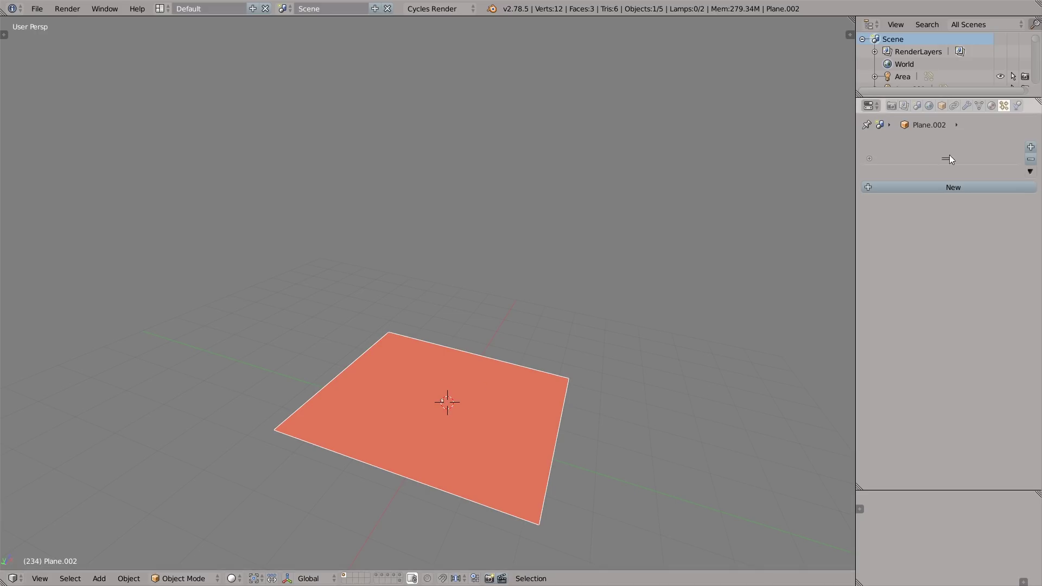
Step: Add a new particle system to the plane, play the animation to view the emission, and stop it
click(976, 185)
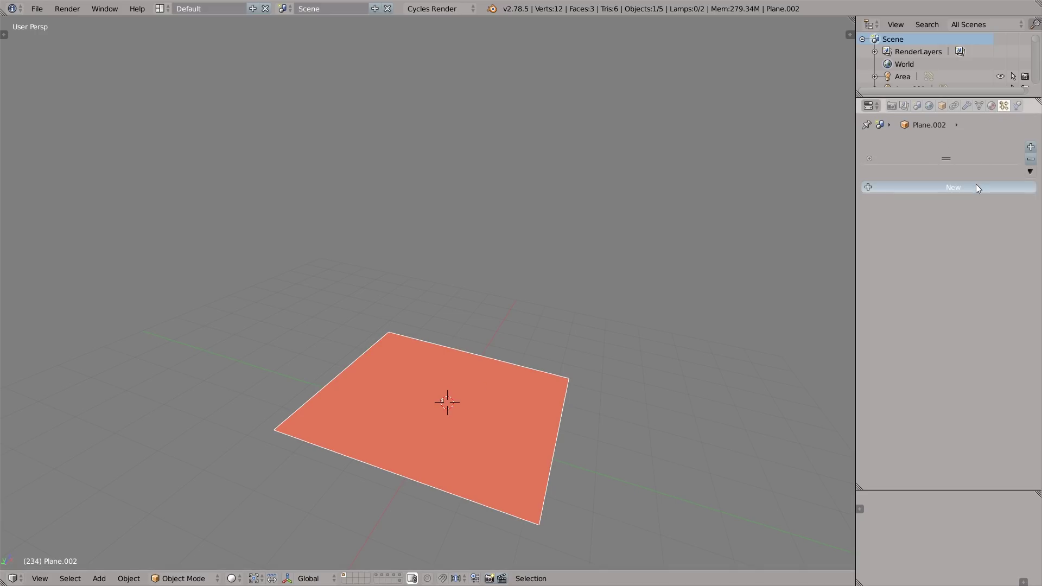
key(alt+a)
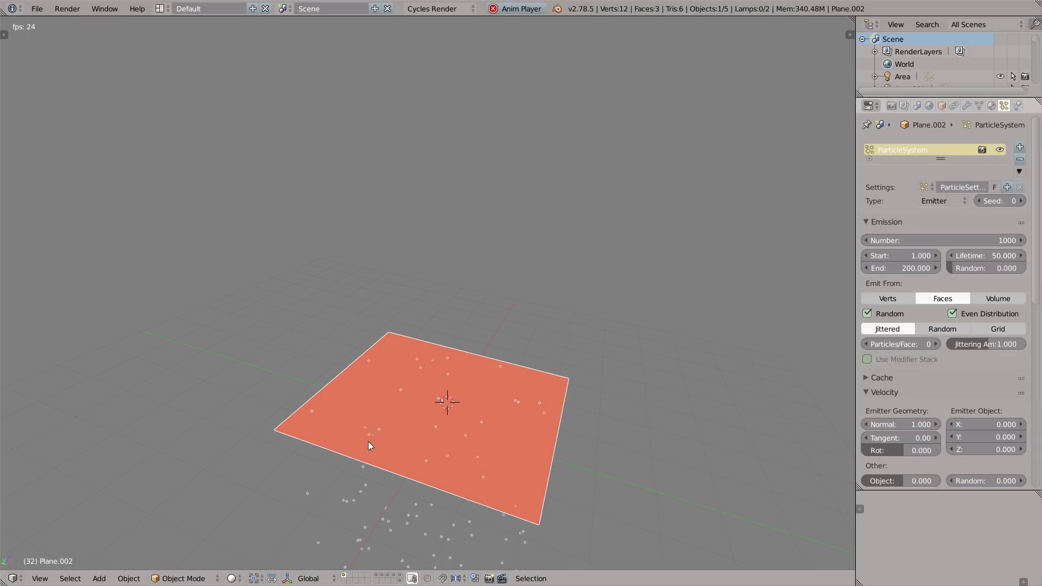
scroll(380, 437, down, 4)
middle_drag(395, 431, 399, 369)
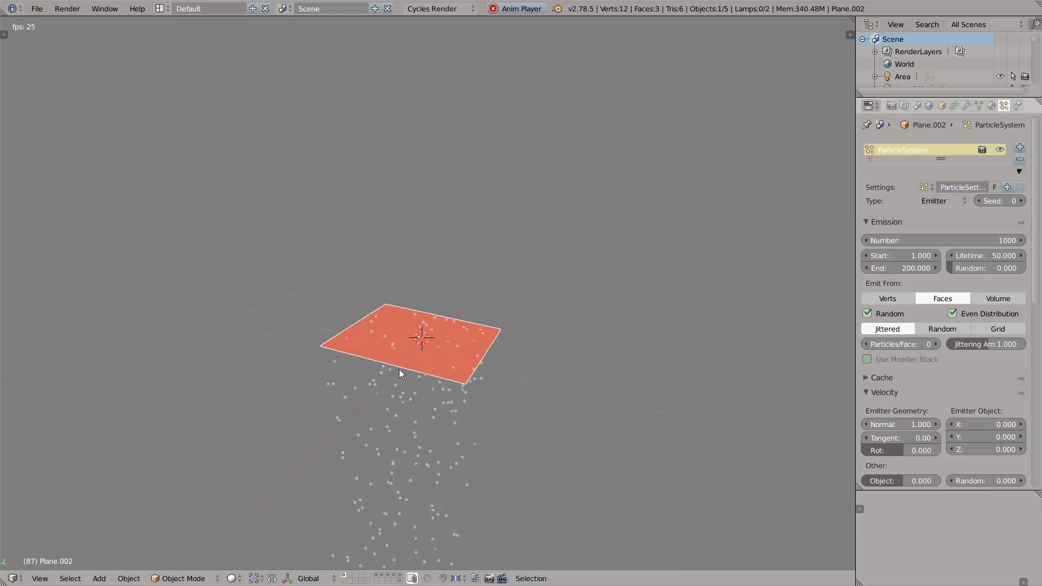
key(alt+a)
Step: Set the Gravity field weight of the particle system to 0, then check the emission in a playback and stop it
scroll(887, 418, down, 2)
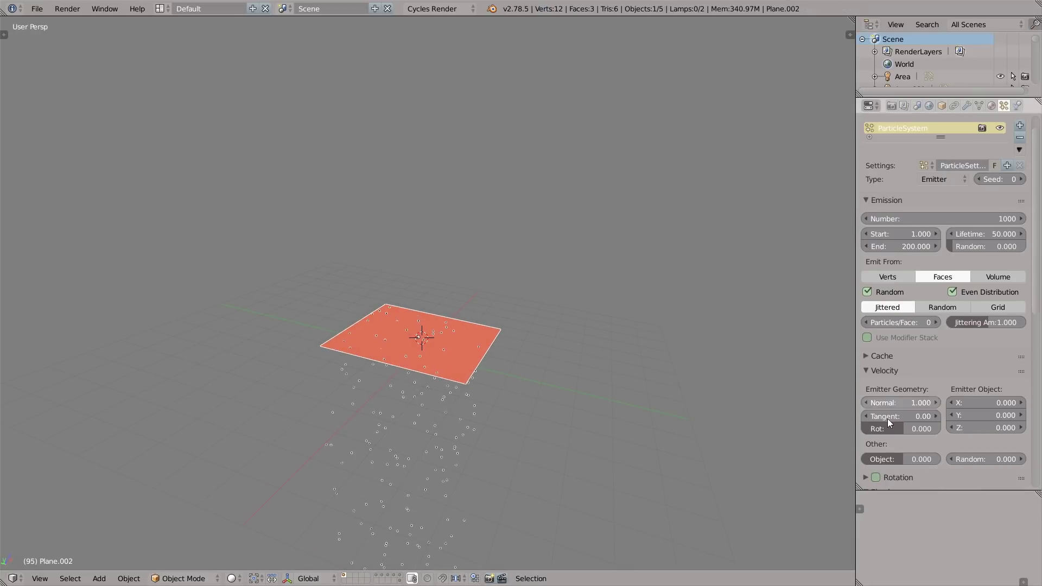
scroll(888, 418, down, 15)
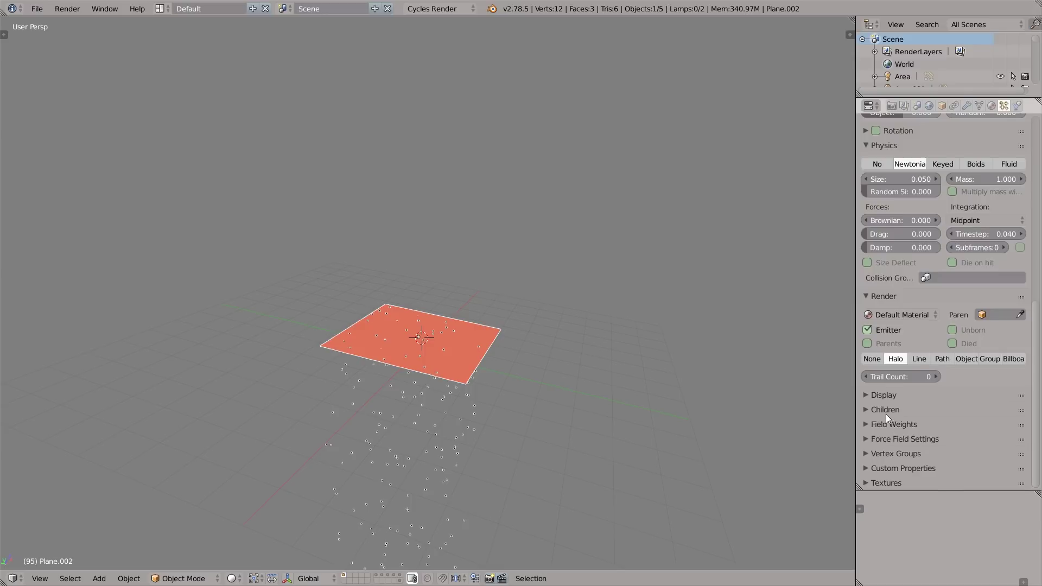
scroll(885, 414, down, 2)
drag(903, 389, 911, 395)
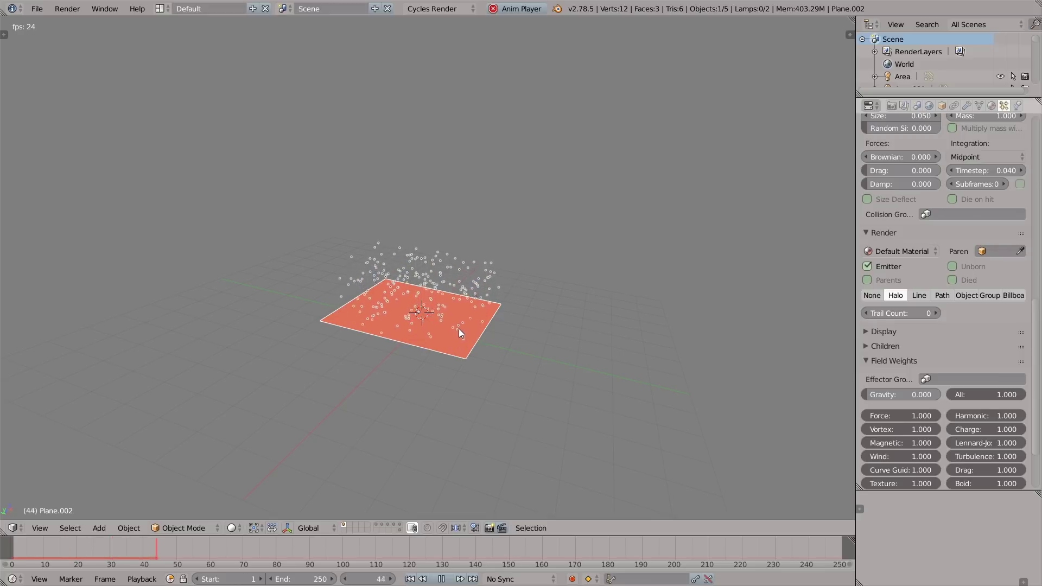
middle_drag(458, 327, 451, 293)
key(alt+a)
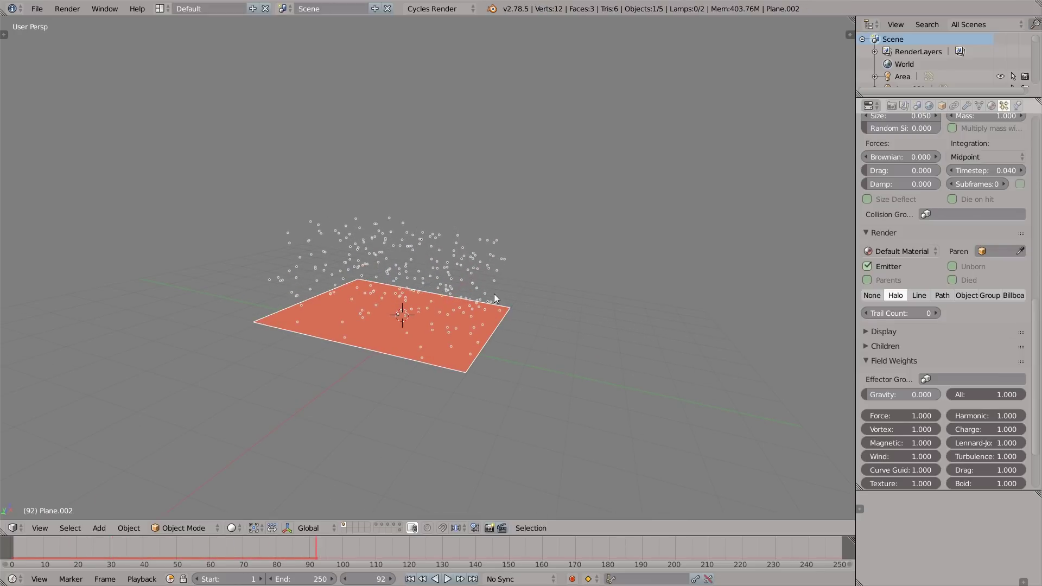
Step: Set the particle lifetime to 200, rewind to the first frame, and play the emission until stopping it
scroll(964, 294, up, 5)
scroll(965, 294, up, 12)
key(shift+Left)
key(alt+a)
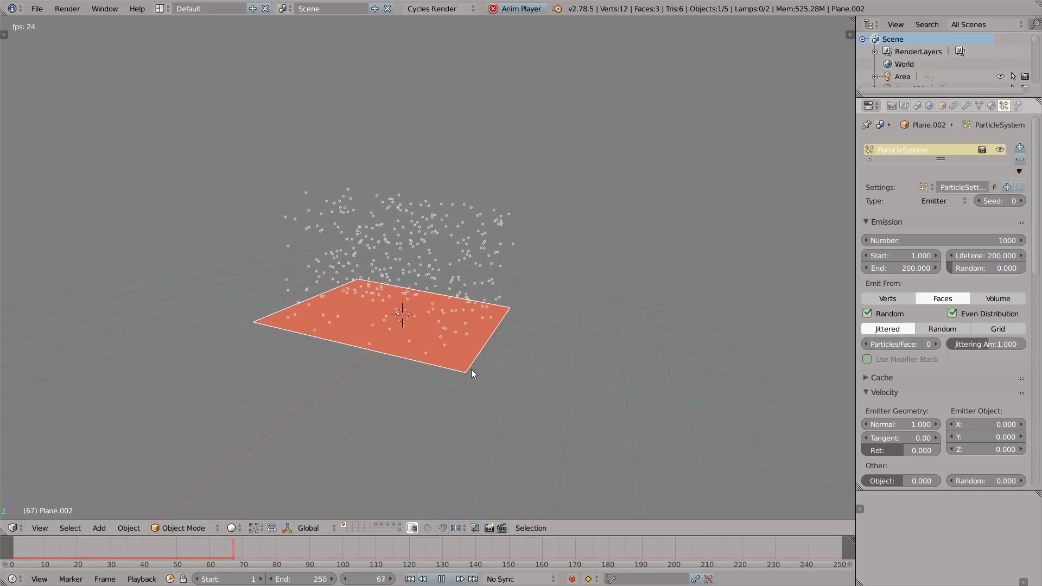
key(alt+a)
Step: Add a Vortex force field at the 3D cursor in the middle of the plane
key(shift+a)
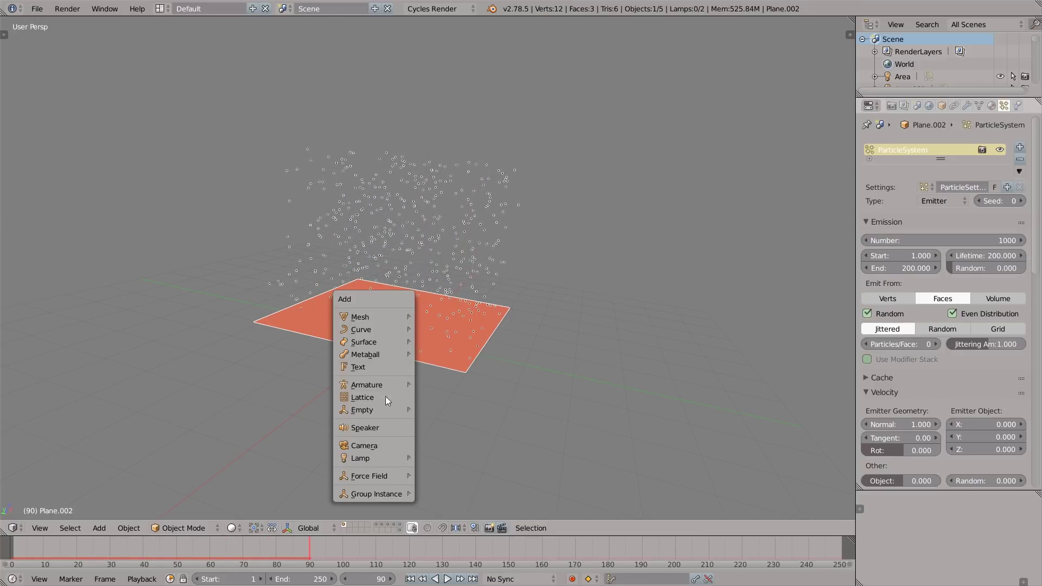
mouse_move(378, 476)
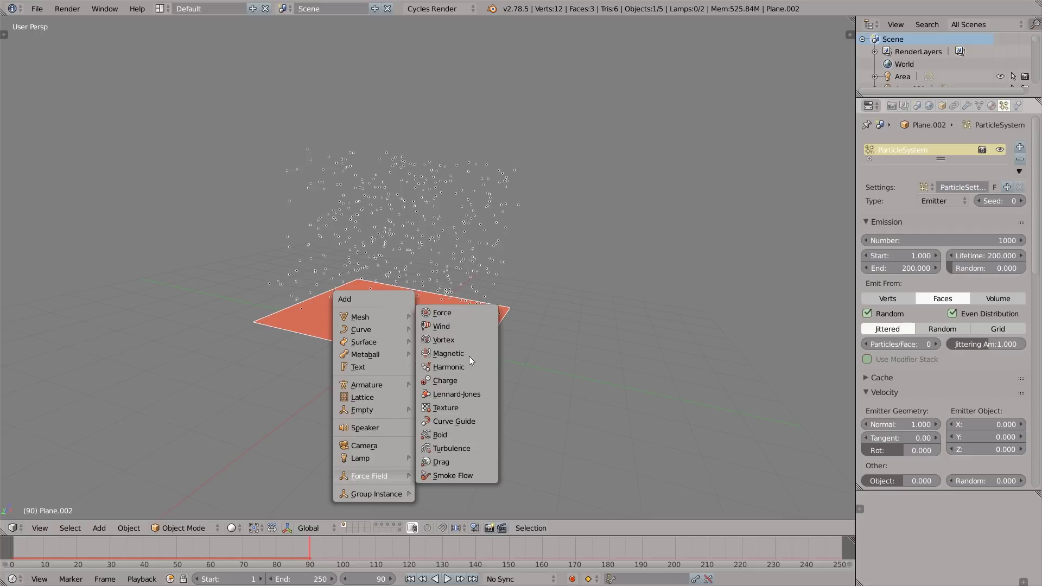
click(464, 343)
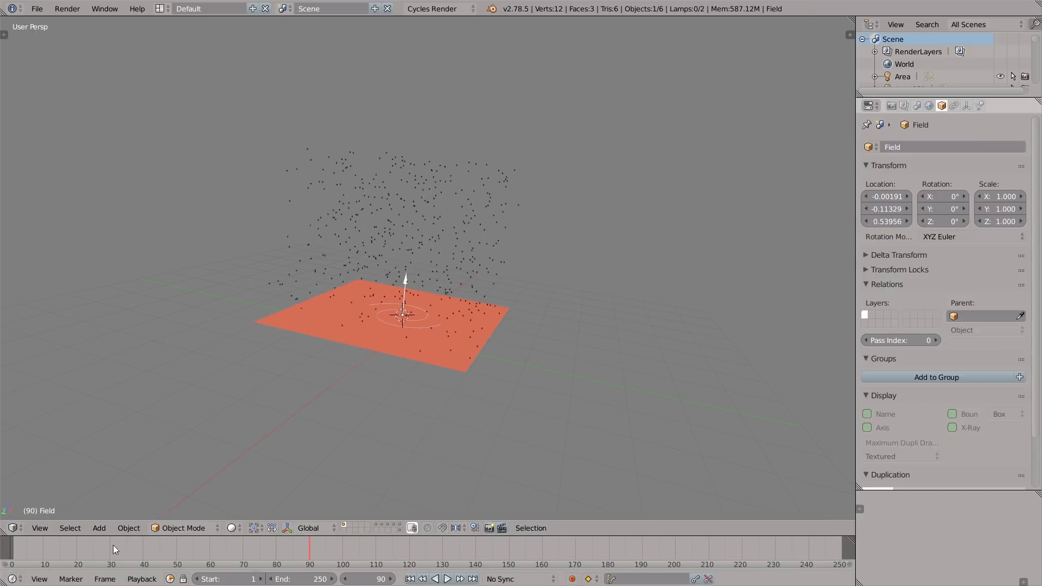
Step: Rewind to the start, play the emission under the Vortex field, and cancel the playback
click(9, 558)
key(alt+a)
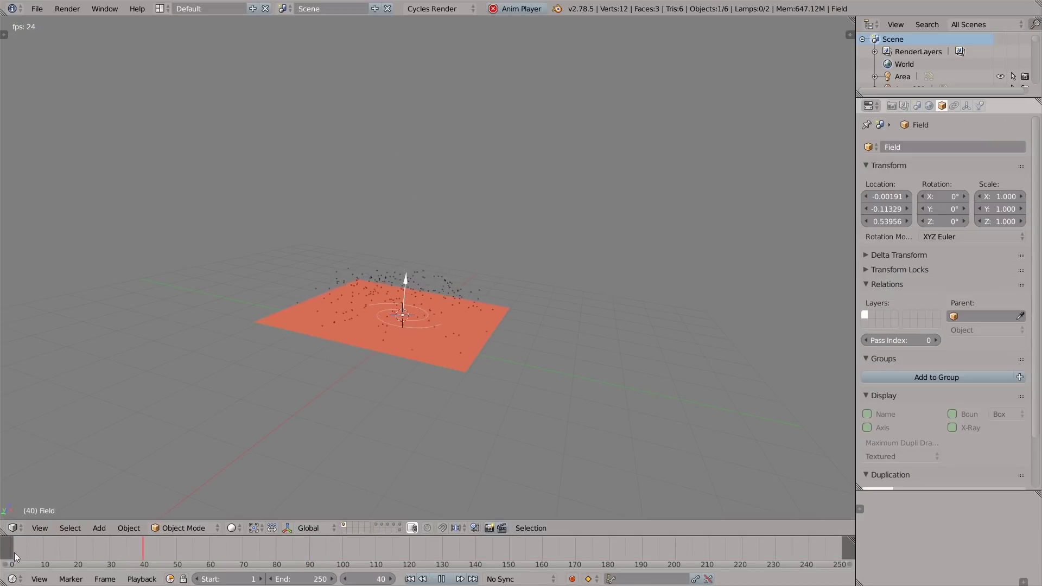
key(Escape)
Step: Add a Wind force field, move it towards the far corner of the plane, and check the emission in a playback
key(shift+a)
mouse_move(505, 294)
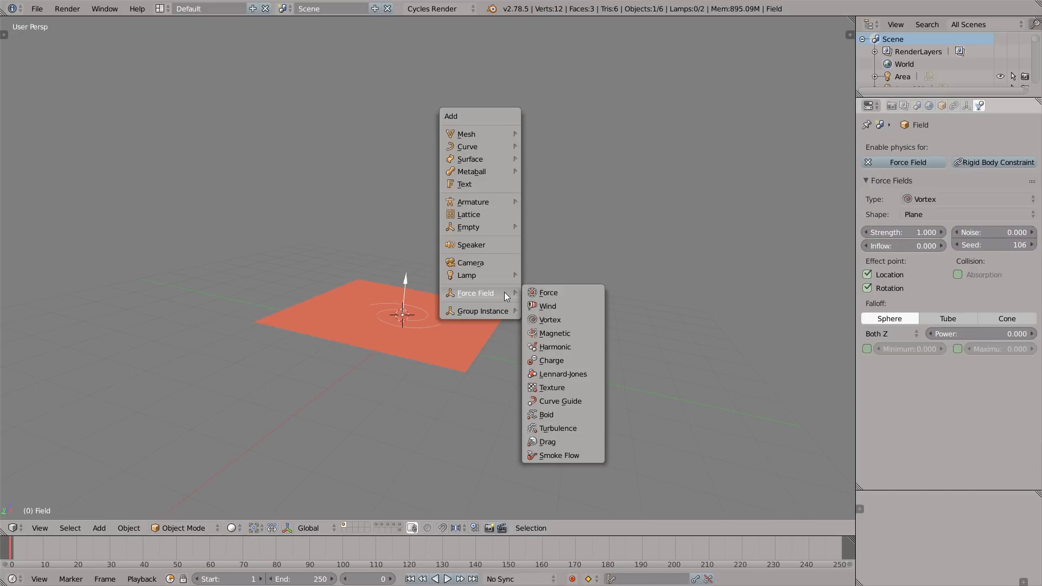
click(541, 301)
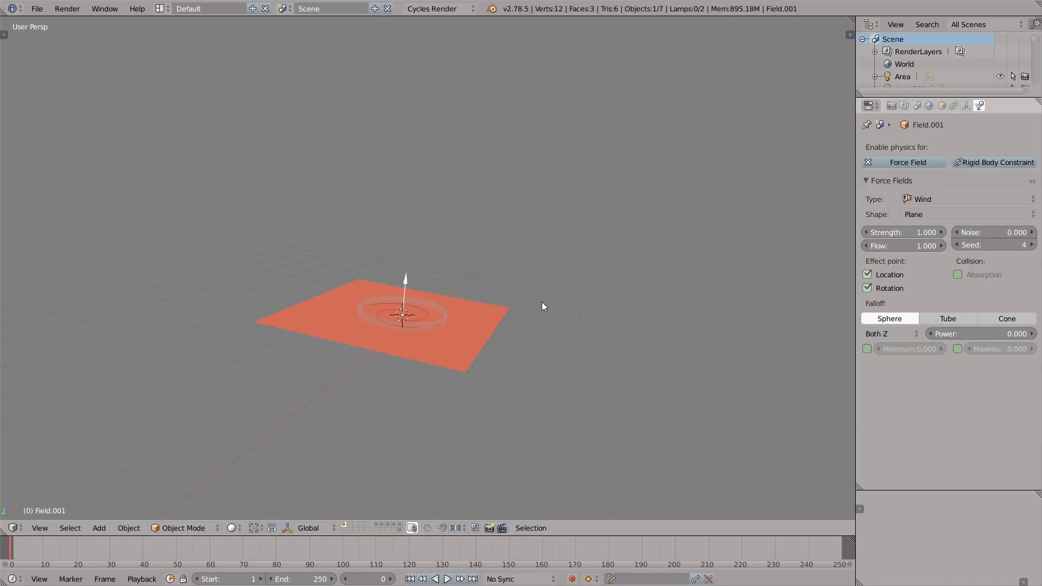
key(g)
click(399, 304)
key(alt+a)
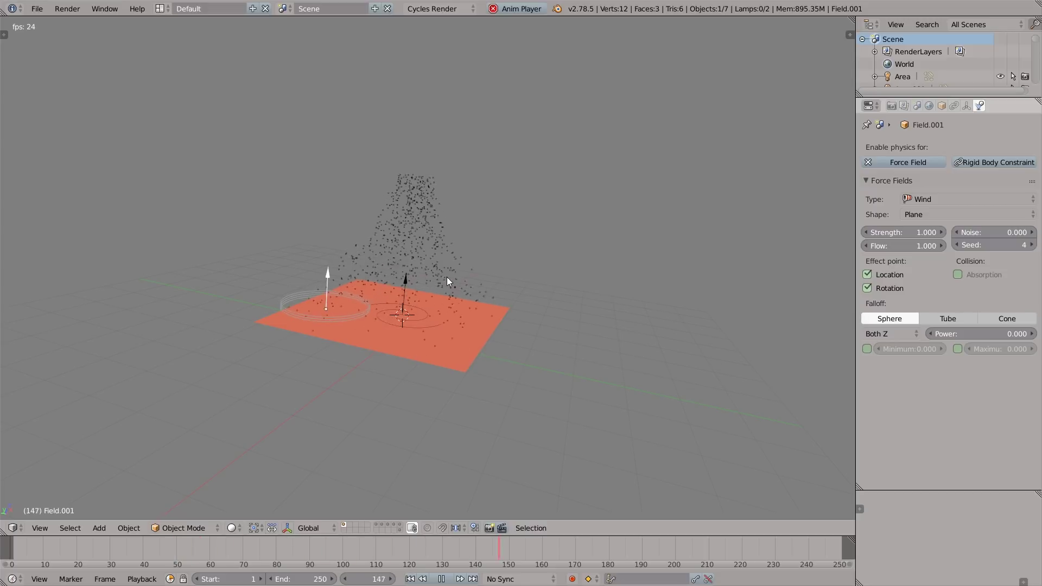
key(alt+a)
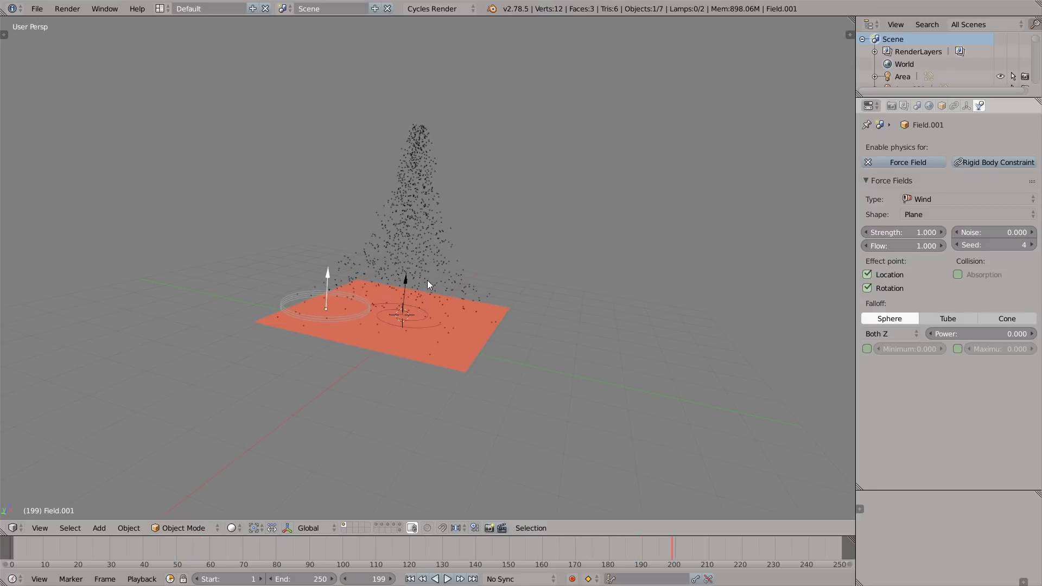
Step: Set the Vortex field's strength to 6.2, then replay the emission from the start and stop it
right_click(427, 312)
click(904, 232)
text(6.2)
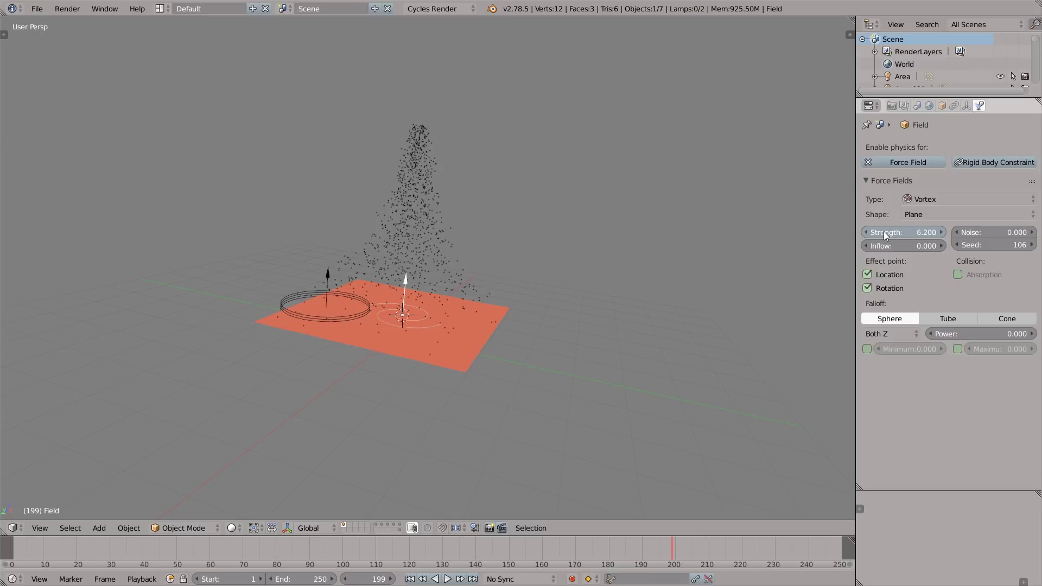
key(Return)
click(75, 553)
key(alt+a)
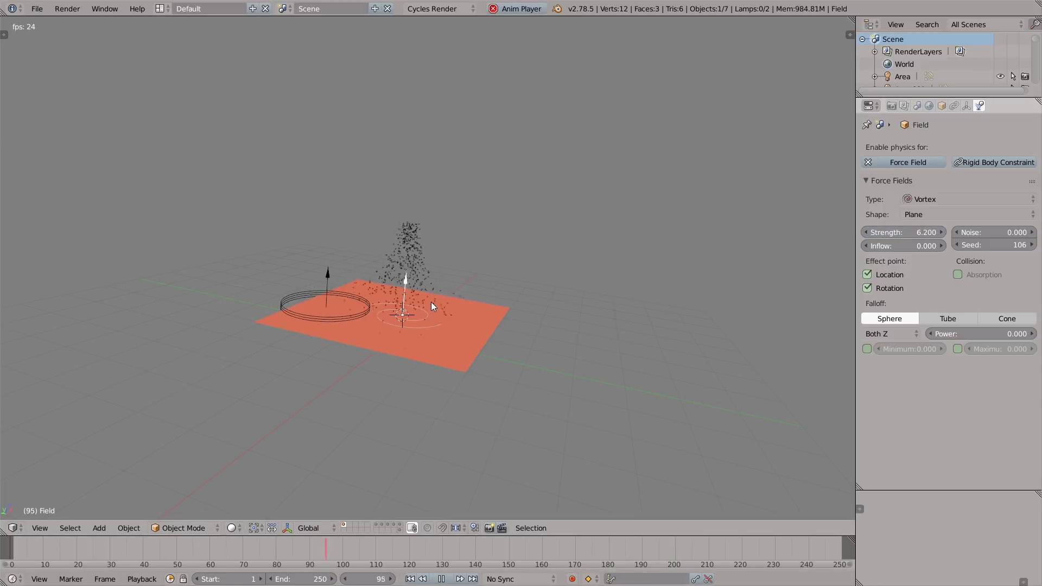
key(alt+a)
Step: Add a metaball ball at the 3D cursor beside the plane and scale it down
key(shift+a)
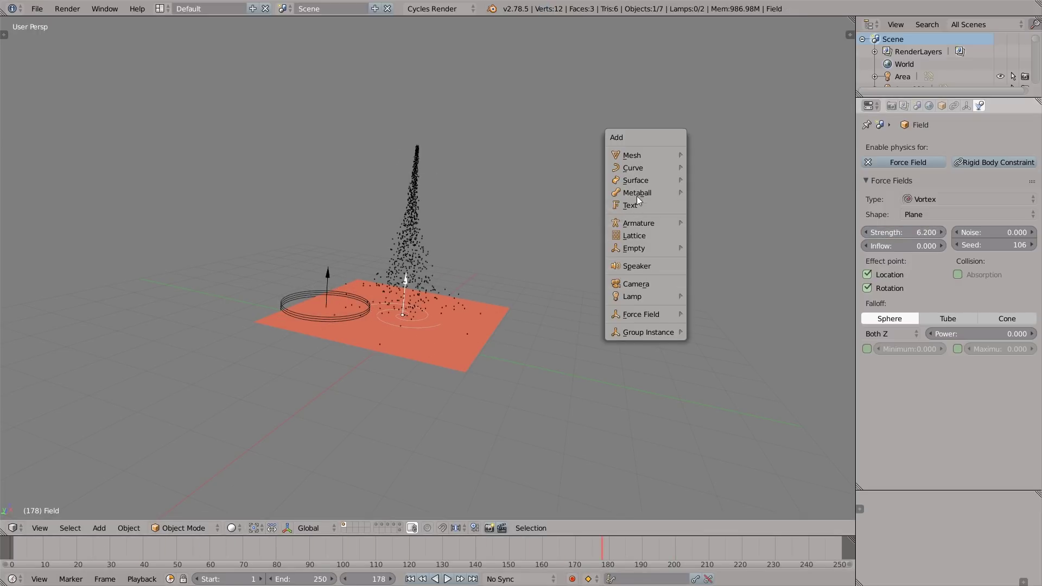
mouse_move(651, 192)
click(706, 193)
key(s)
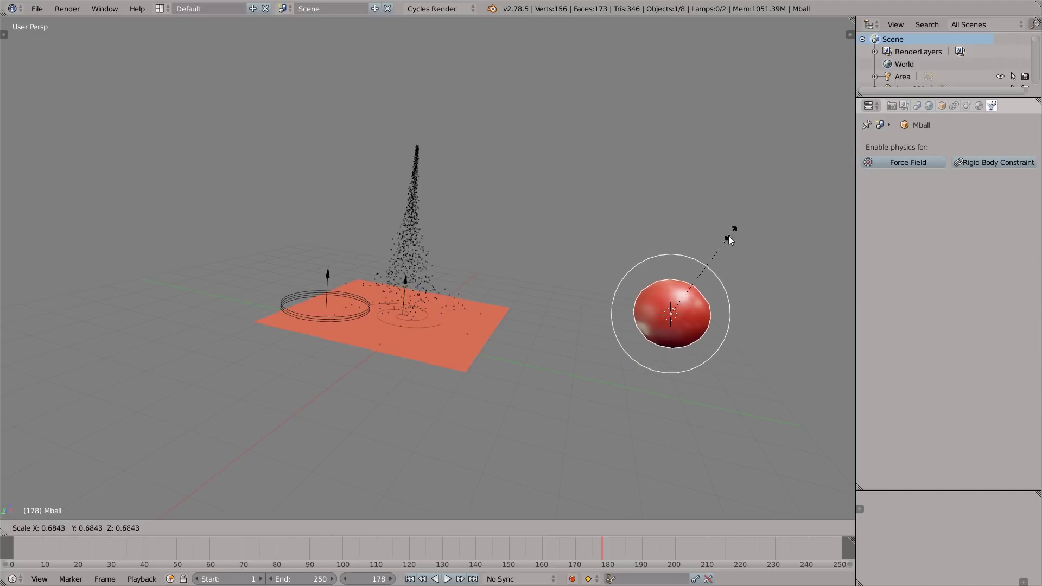
click(692, 327)
Step: Select the plane and set its particle system to render the particles as Object
right_click(415, 251)
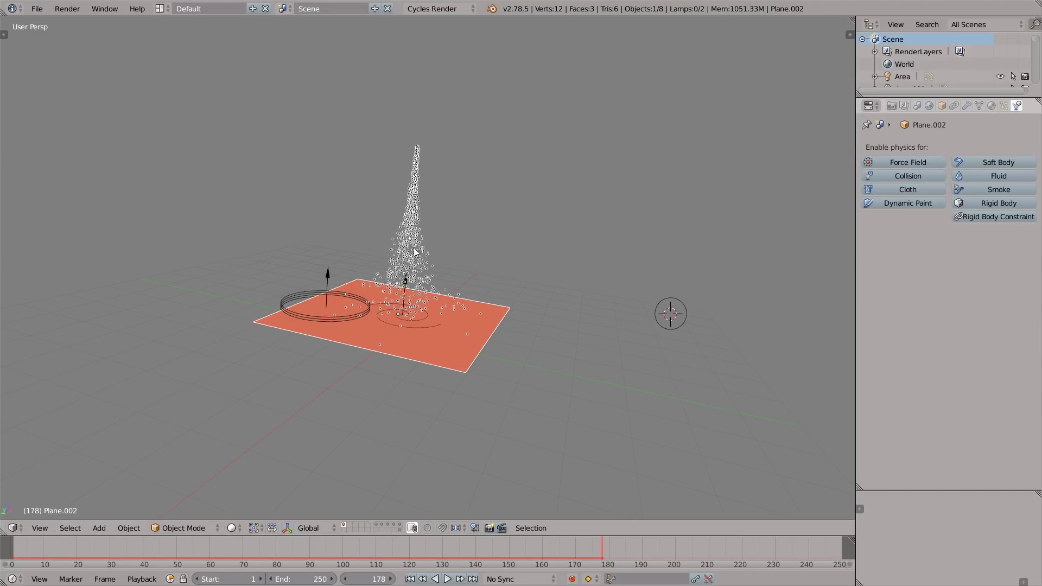
click(1002, 105)
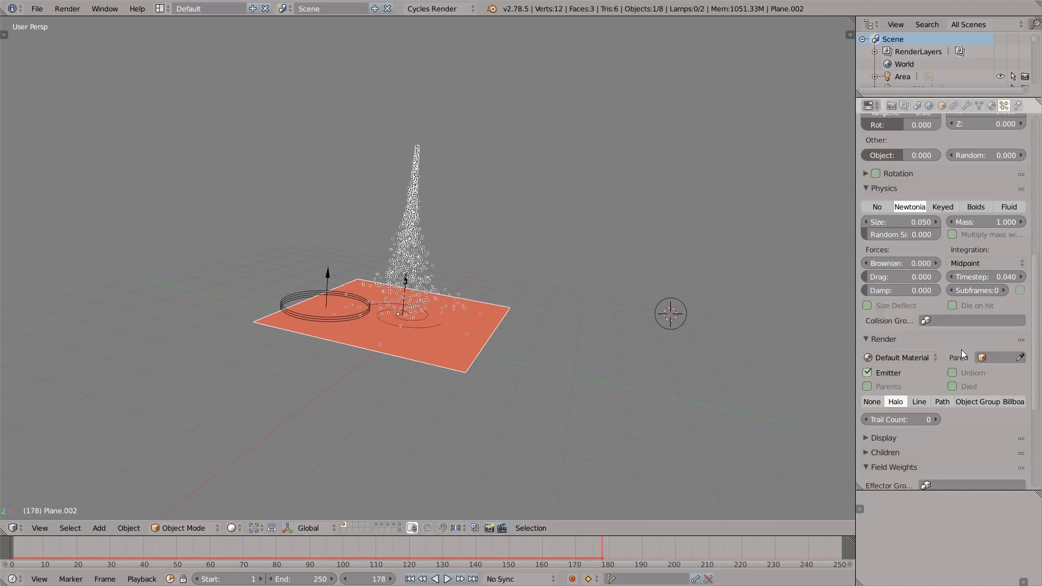
click(963, 401)
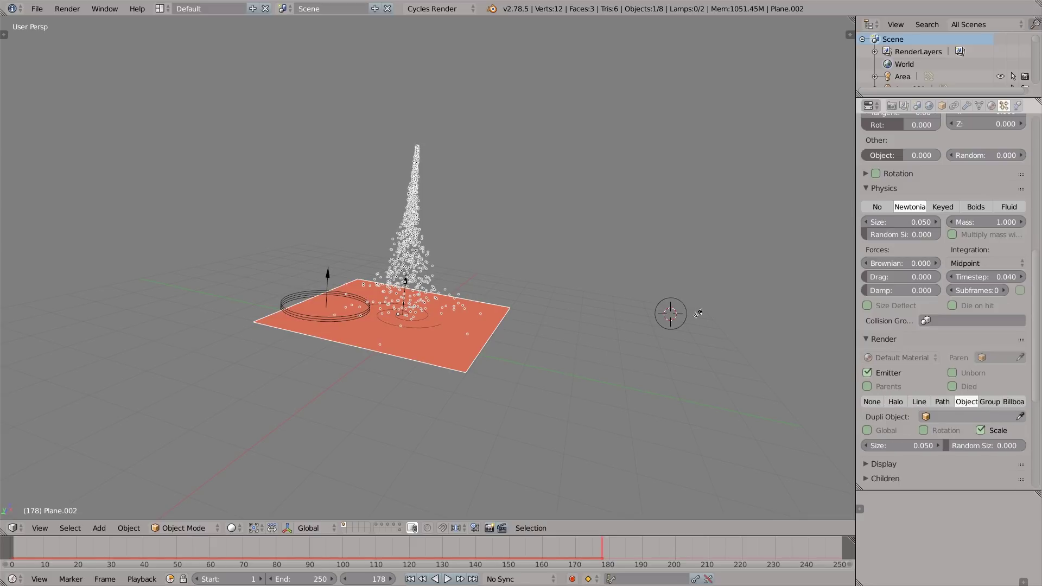
Step: Enlarge the metaball beside the plane, apply its scale, and assign Mball as the particles' Dupli Object
click(682, 314)
right_click(682, 315)
key(s)
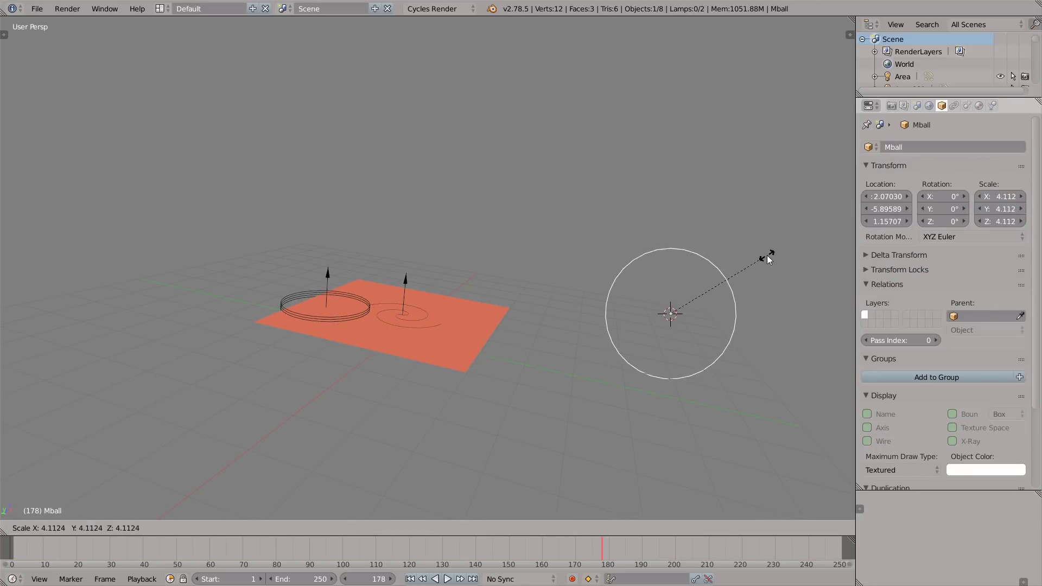
click(741, 278)
key(ctrl+a)
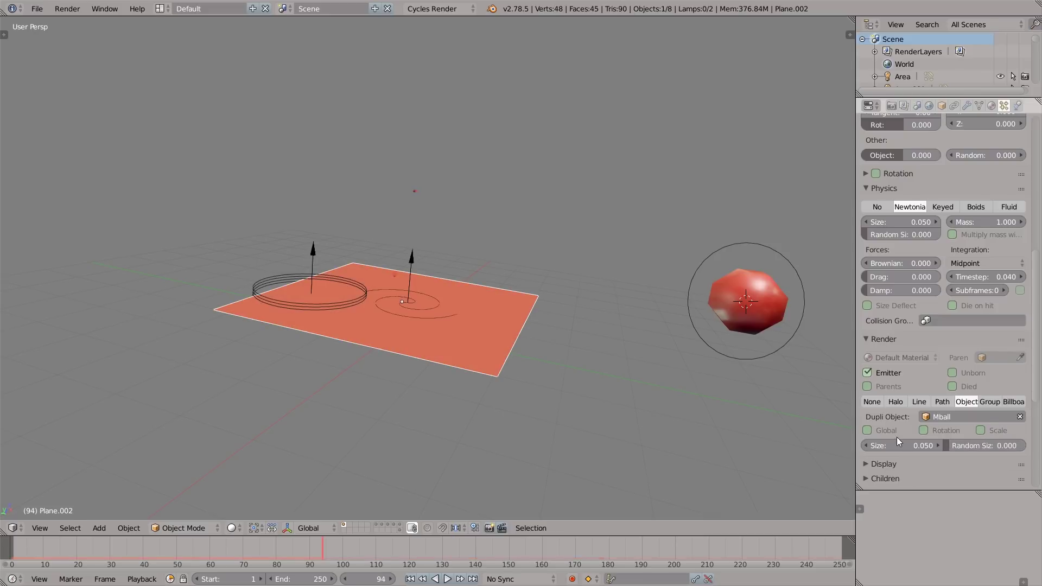
Step: Set the particle size to 1, then lower it to 0.429
click(897, 442)
text(1)
key(Return)
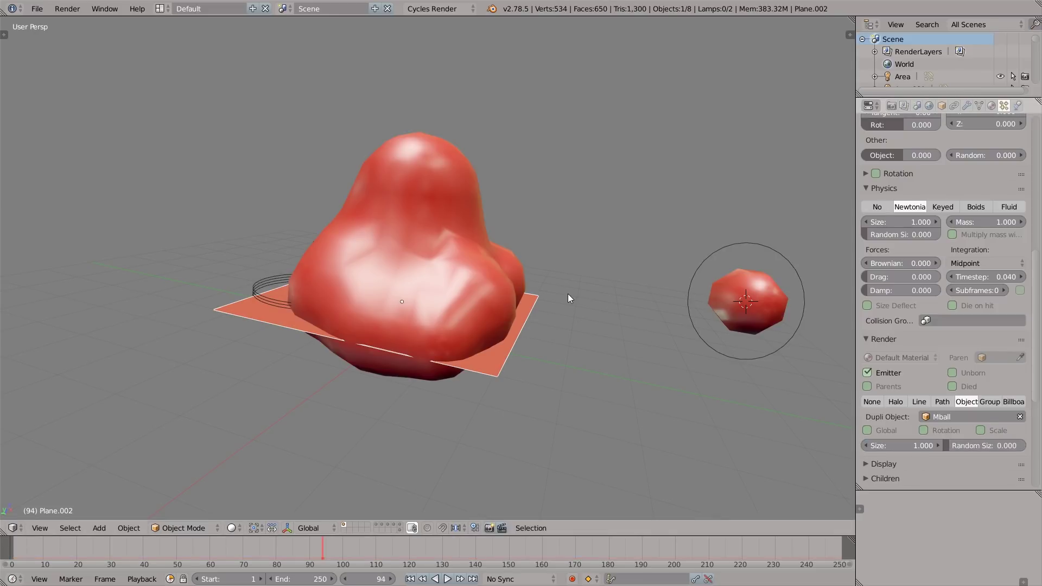
drag(883, 447, 794, 454)
Step: Play the metaball emission from the start, stop it at frame 152, and convert the particle system modifier into real objects
key(alt+a)
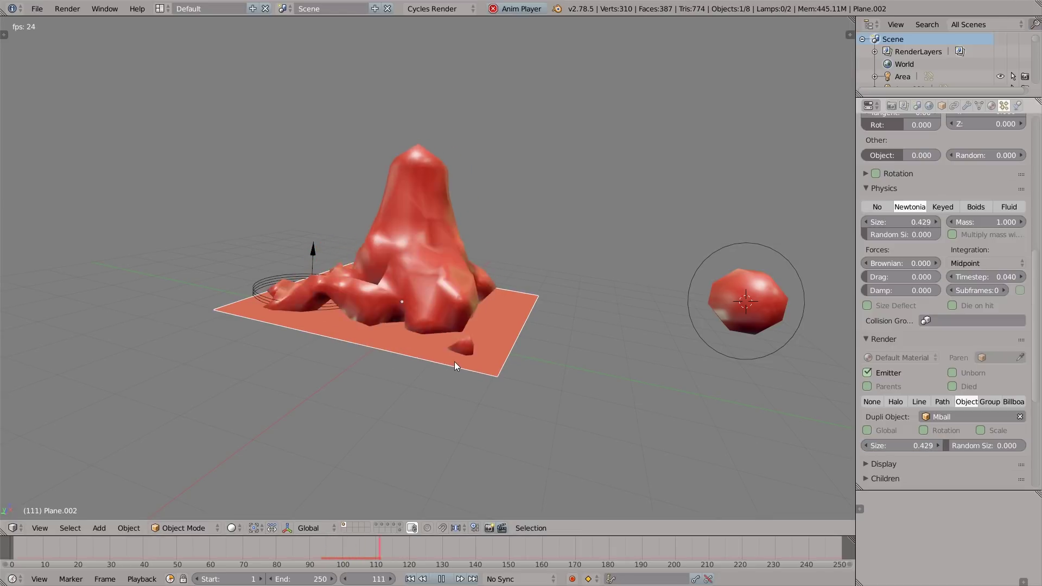
click(15, 547)
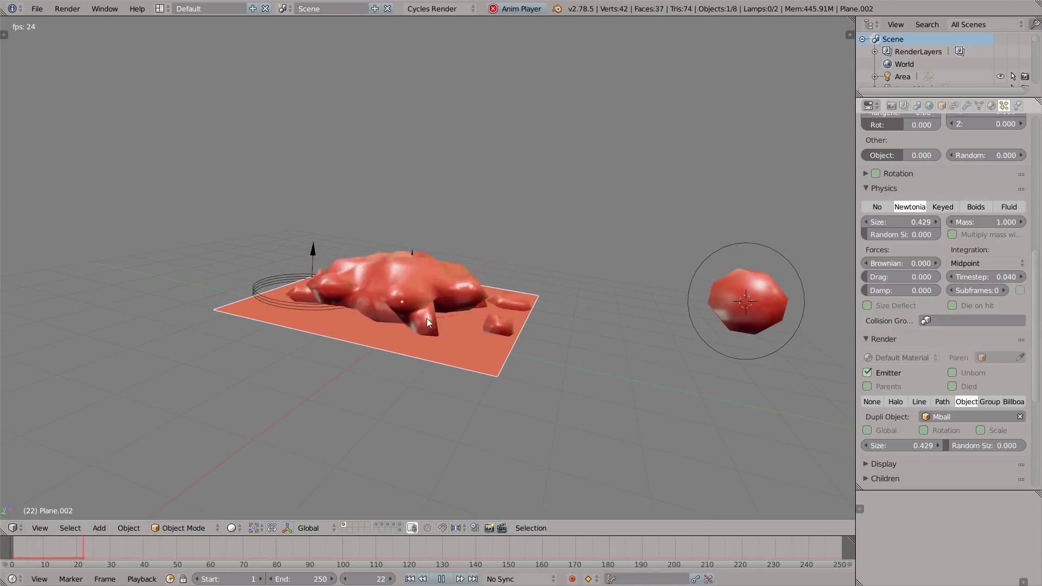
mouse_move(426, 318)
middle_down()
mouse_move(405, 304)
mouse_move(422, 336)
middle_up()
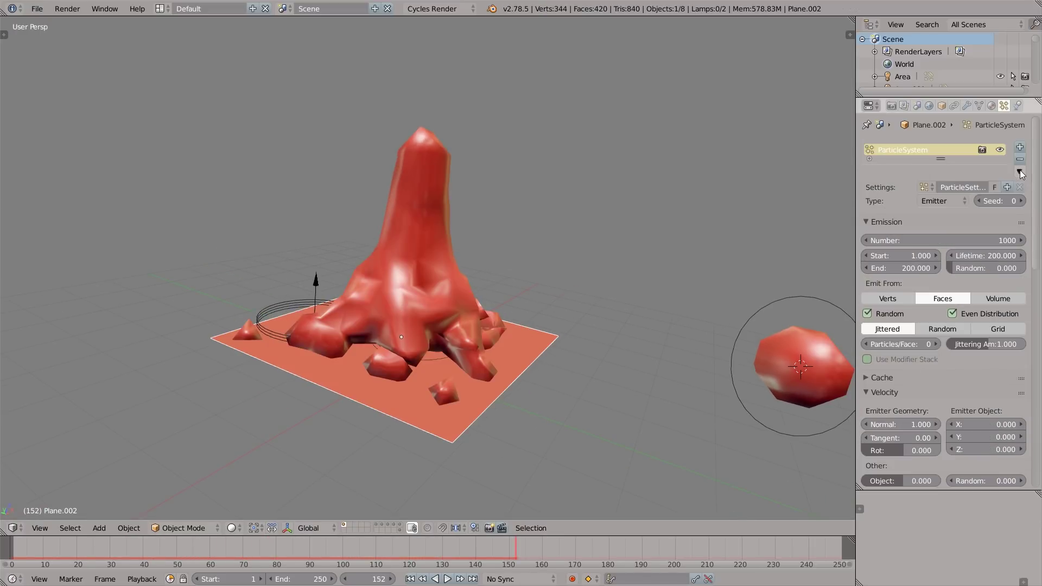
click(966, 105)
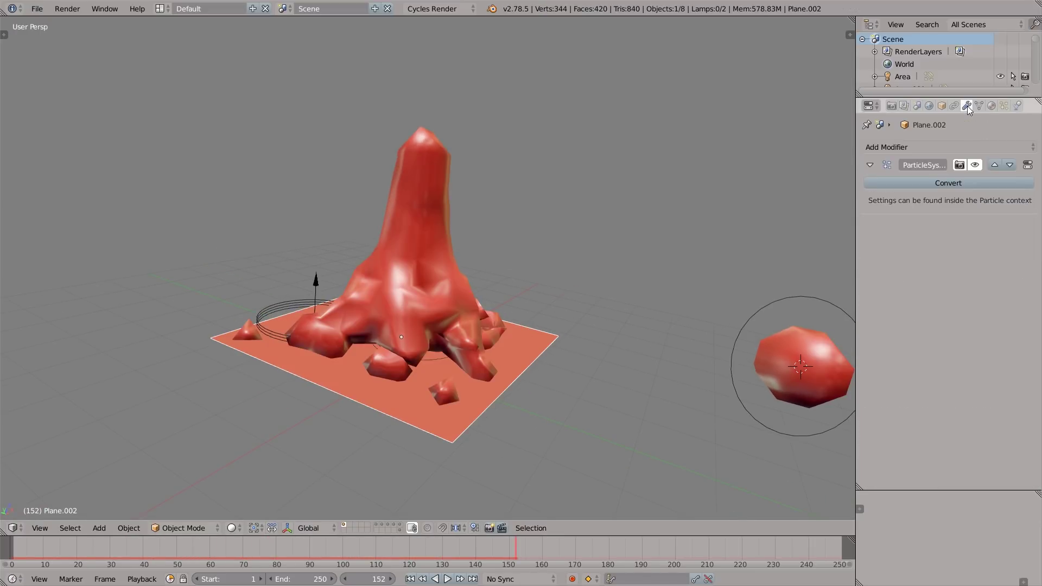
click(943, 183)
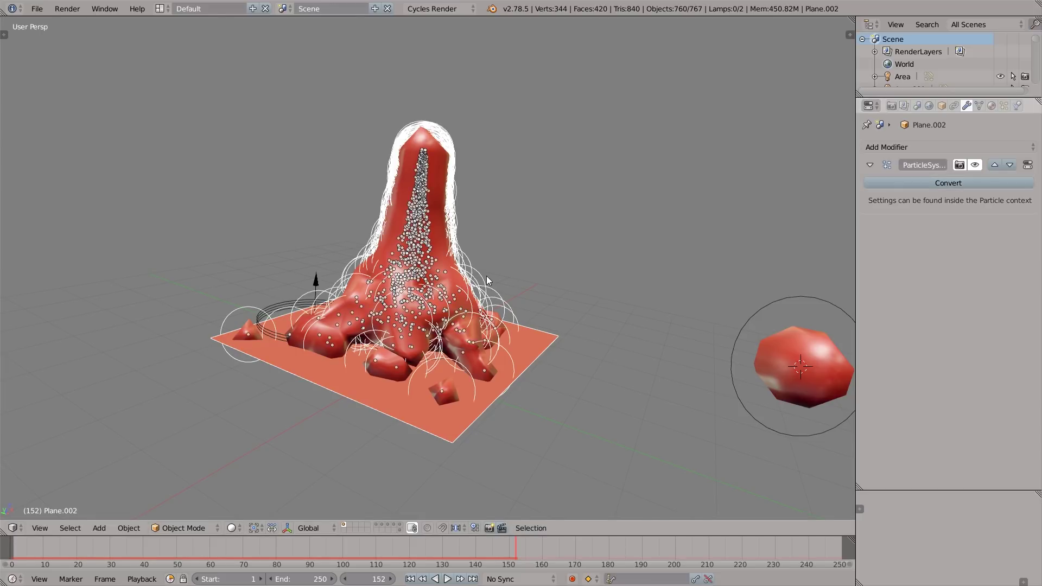
Step: Scale the original metaball beside the plane down to about 0.174 to refine the metaball surface
right_click(802, 326)
key(s)
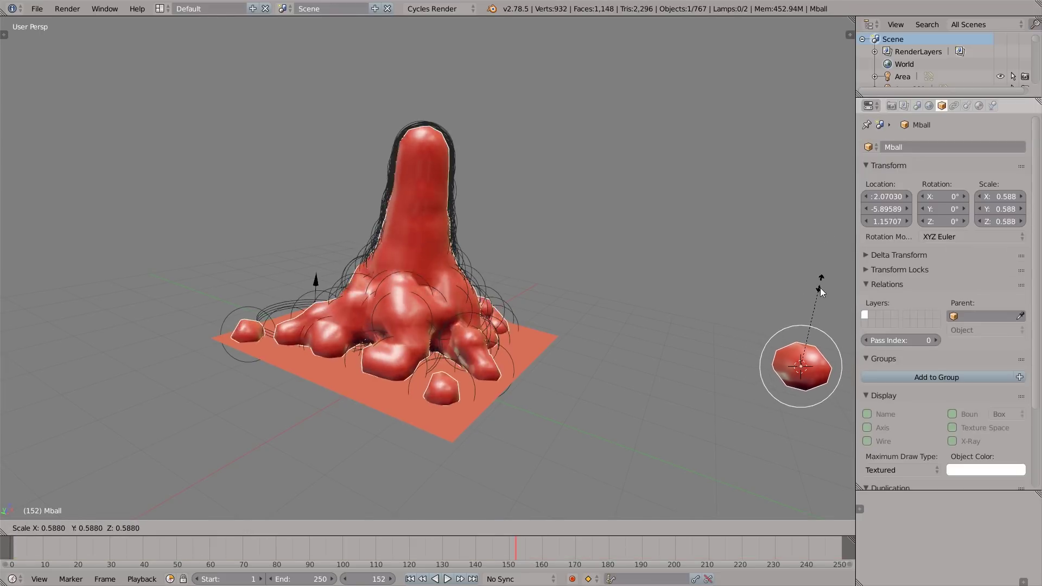
key(Escape)
key(g)
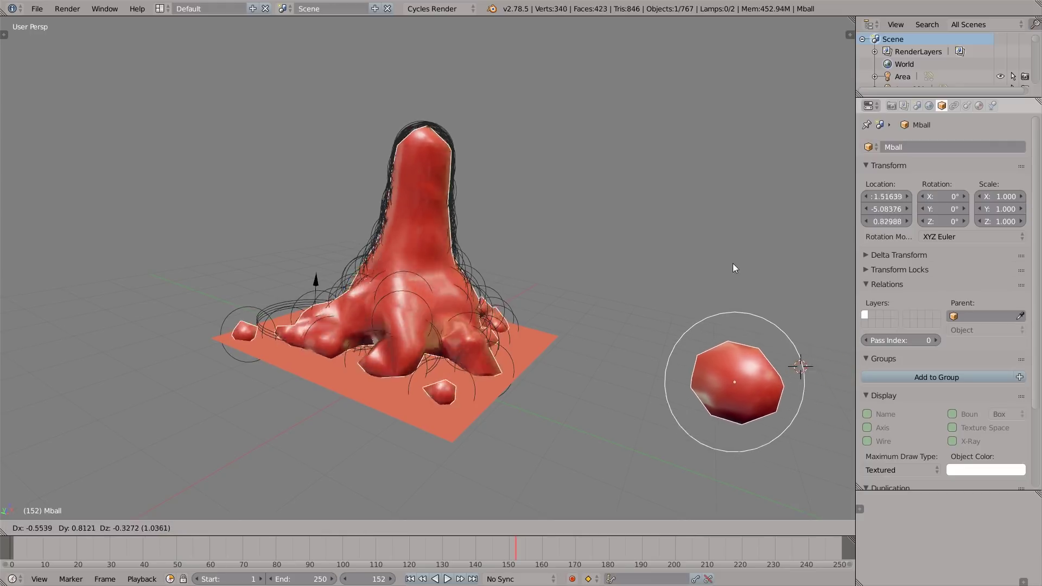
key(s)
click(796, 356)
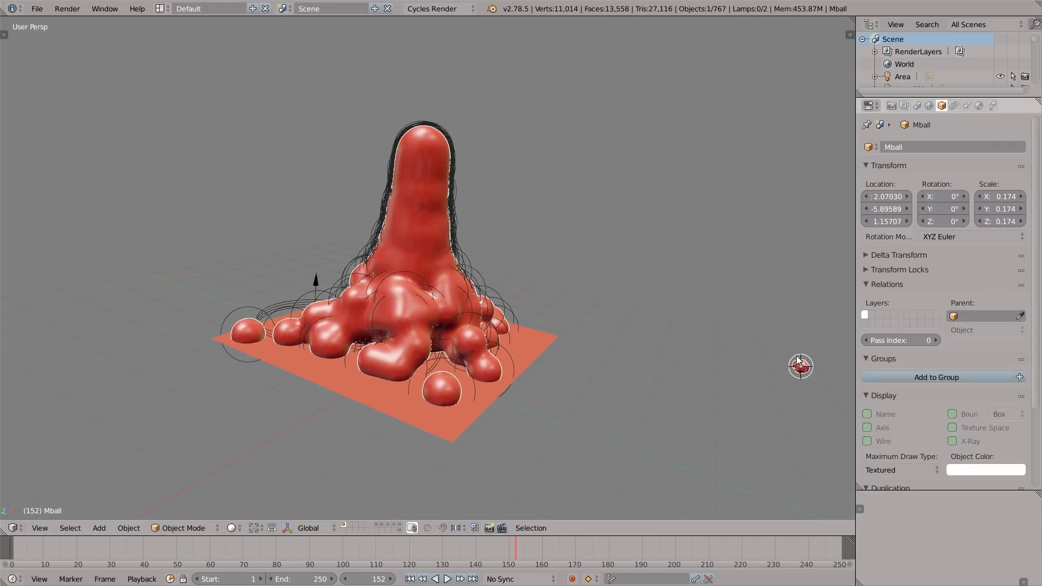
Step: Convert the metaball form to a mesh and inspect it in the rendered viewport display
key(alt+c)
click(568, 332)
key(shift+z)
mouse_move(426, 301)
middle_down()
mouse_move(449, 291)
mouse_move(586, 298)
mouse_move(433, 305)
middle_up()
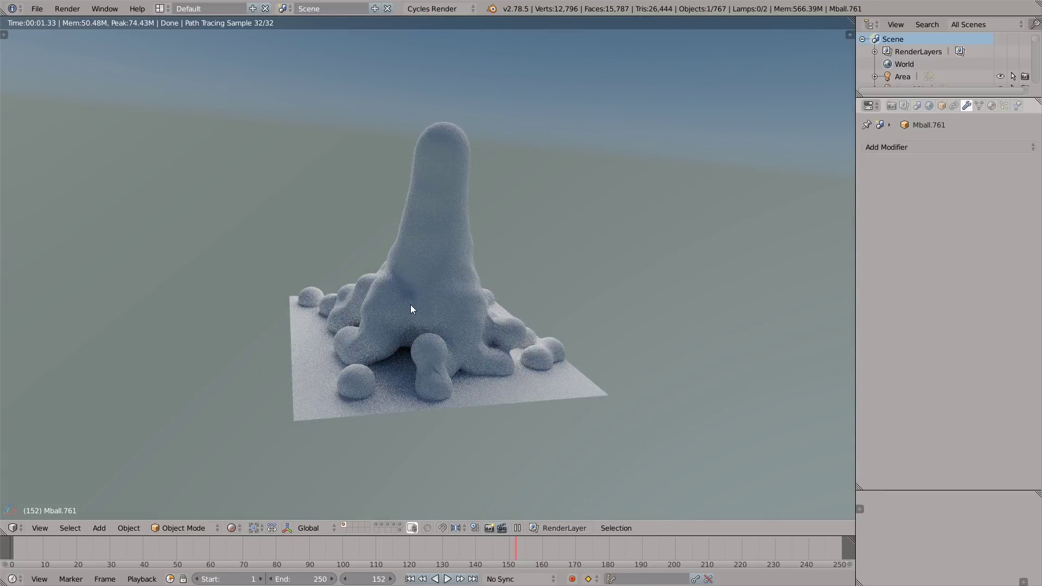